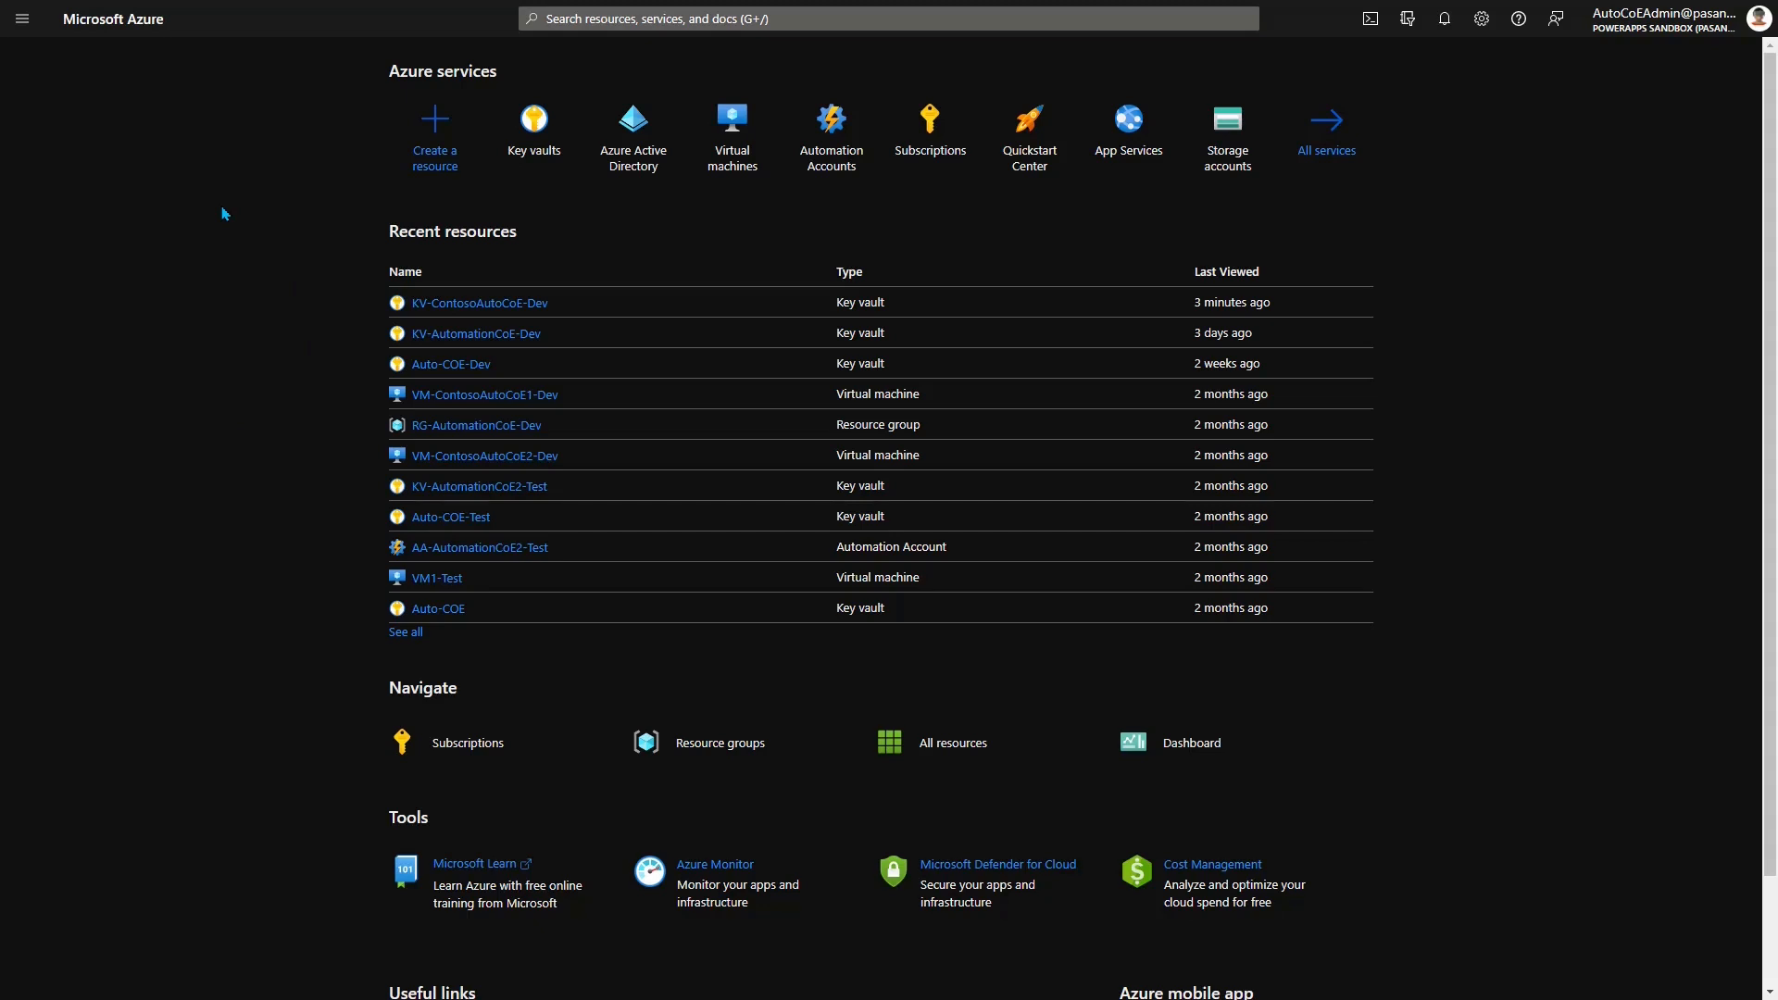
- Register a single-tenant application named CubeChain-AutoCoE-Dataverse in Azure Active Directory
left_click(633, 141)
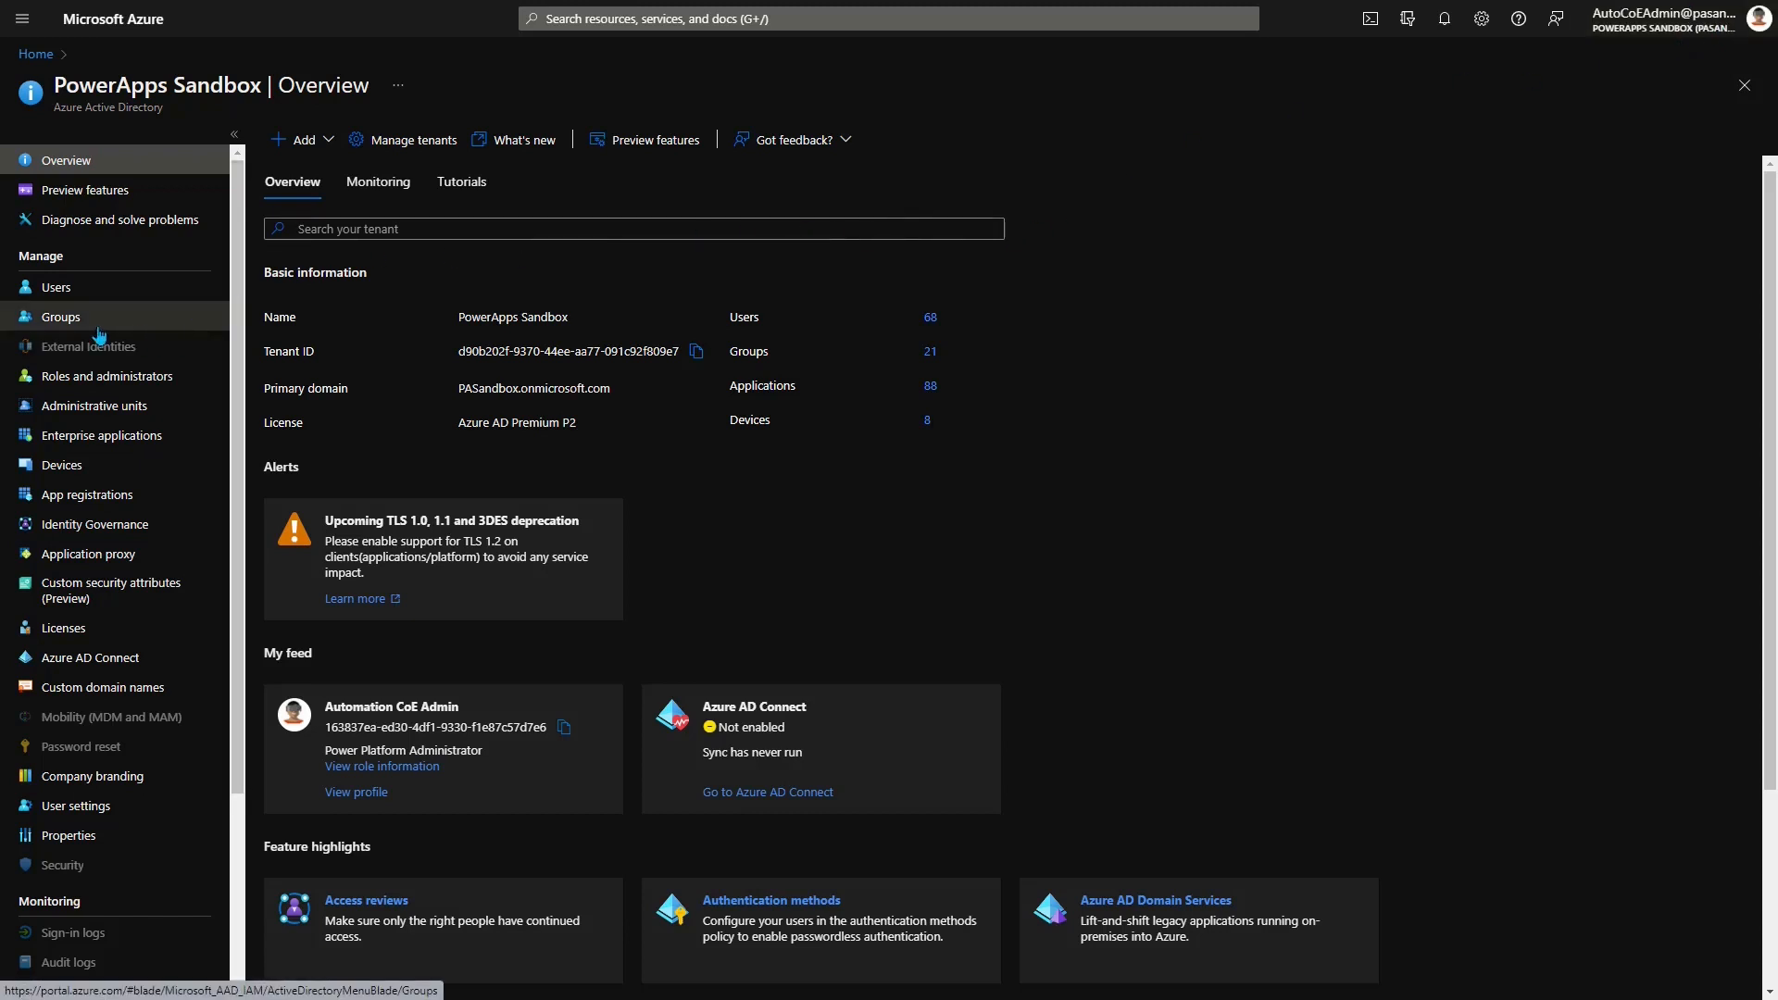
left_click(88, 500)
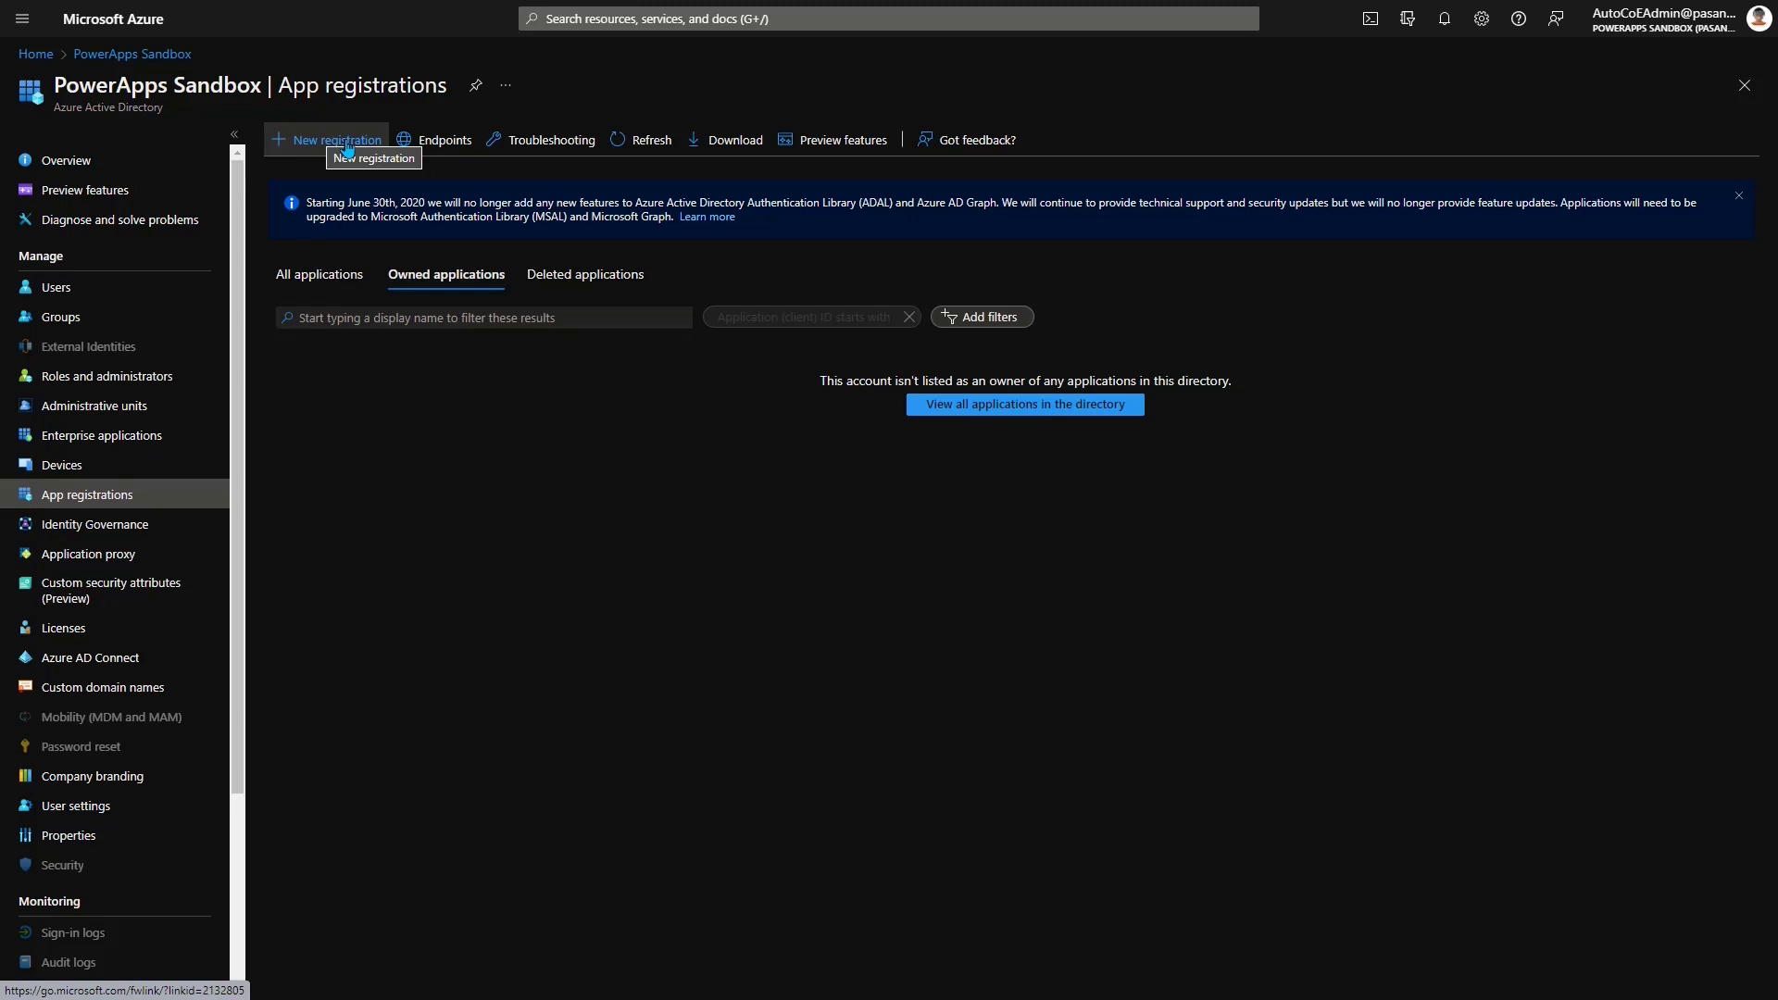
left_click(345, 146)
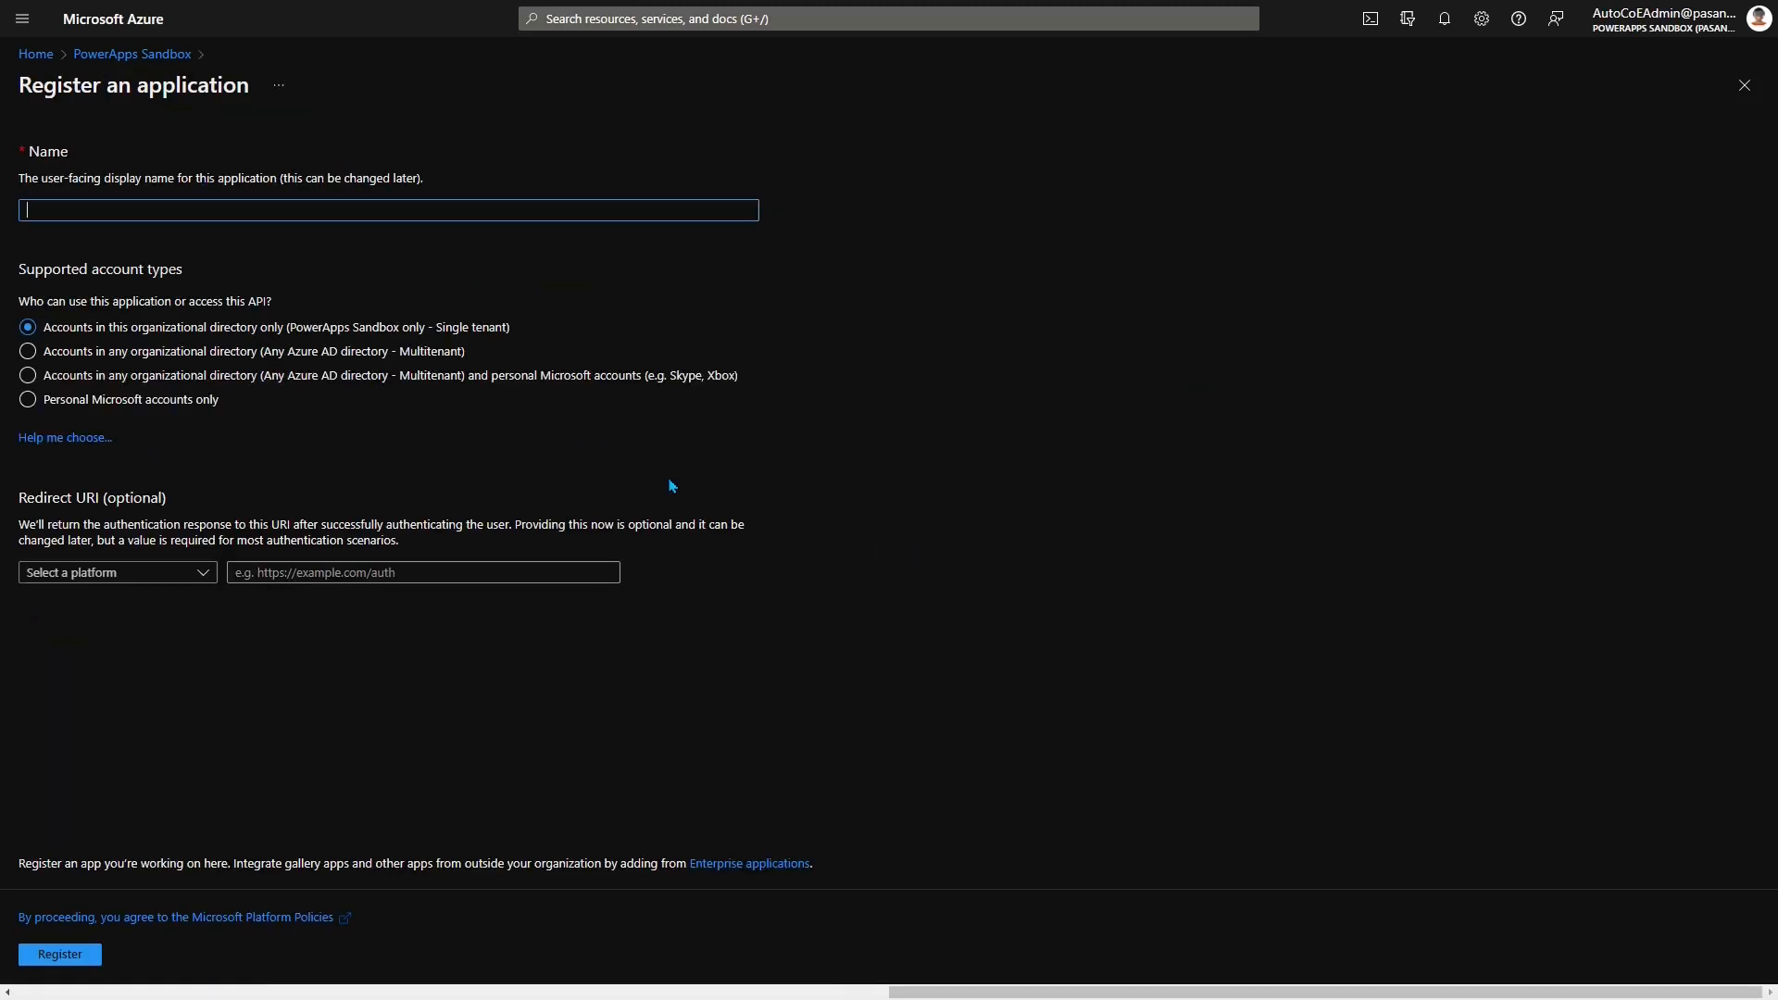
left_click(194, 208)
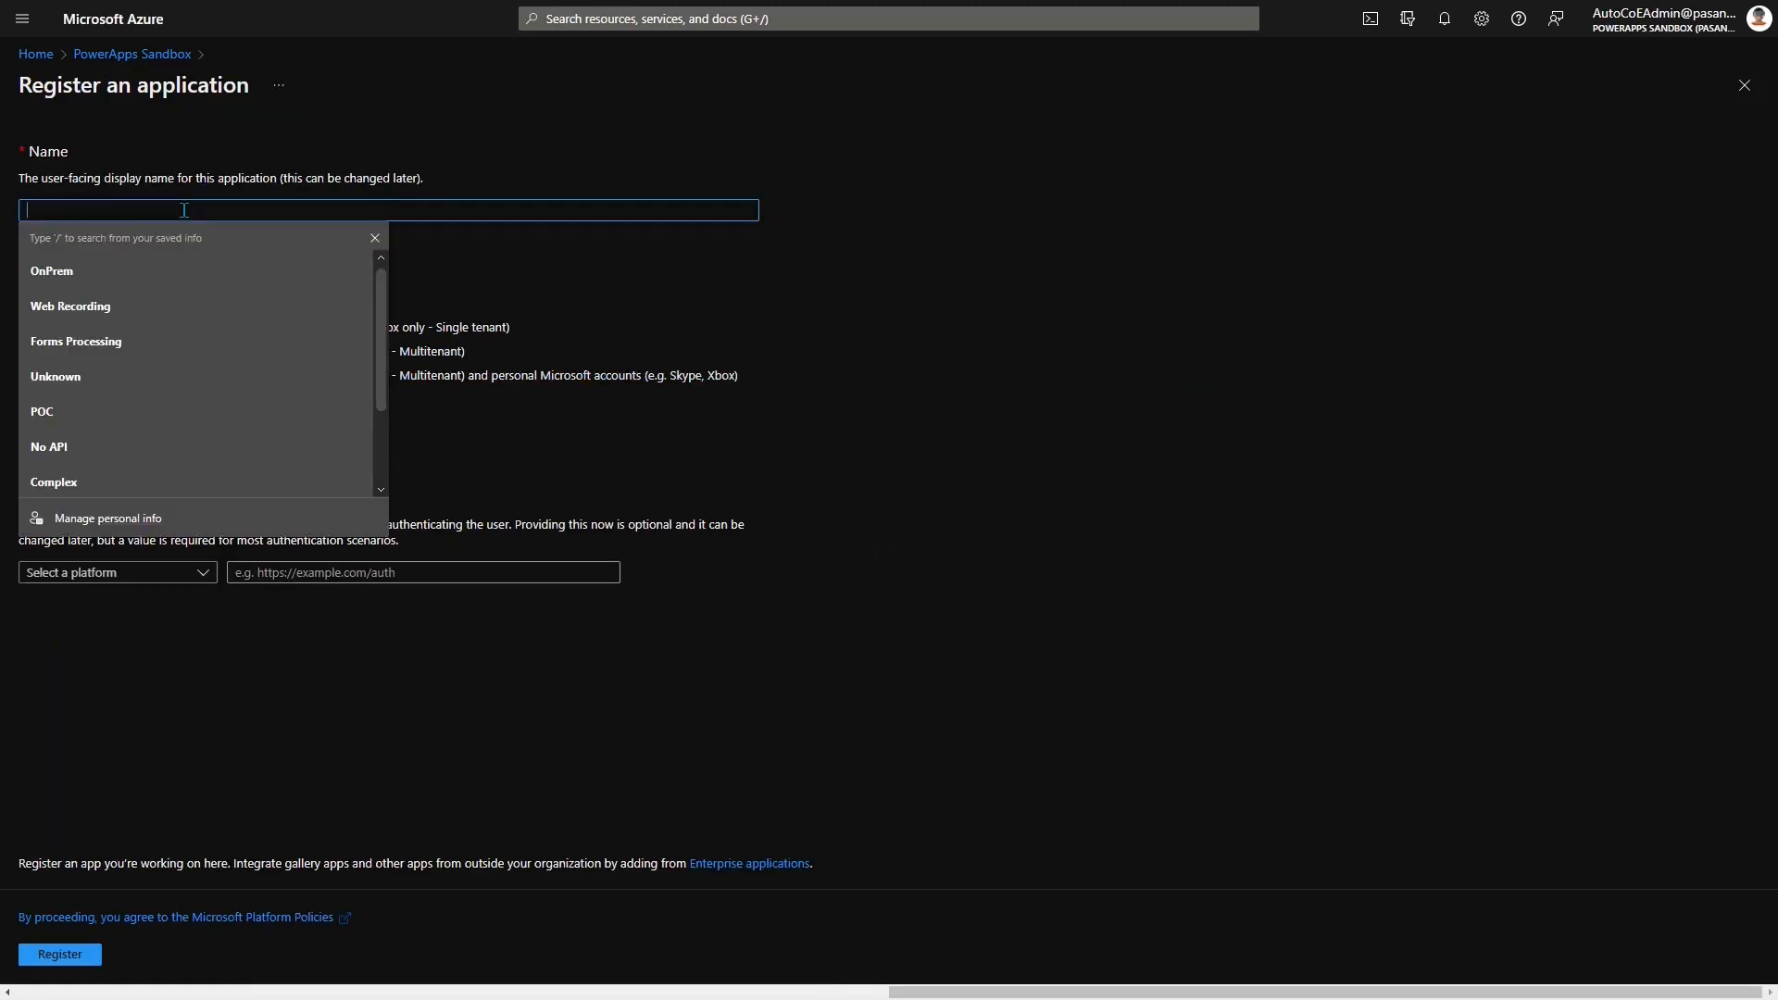
type("CubeChain-AutoCoE-Dataverse")
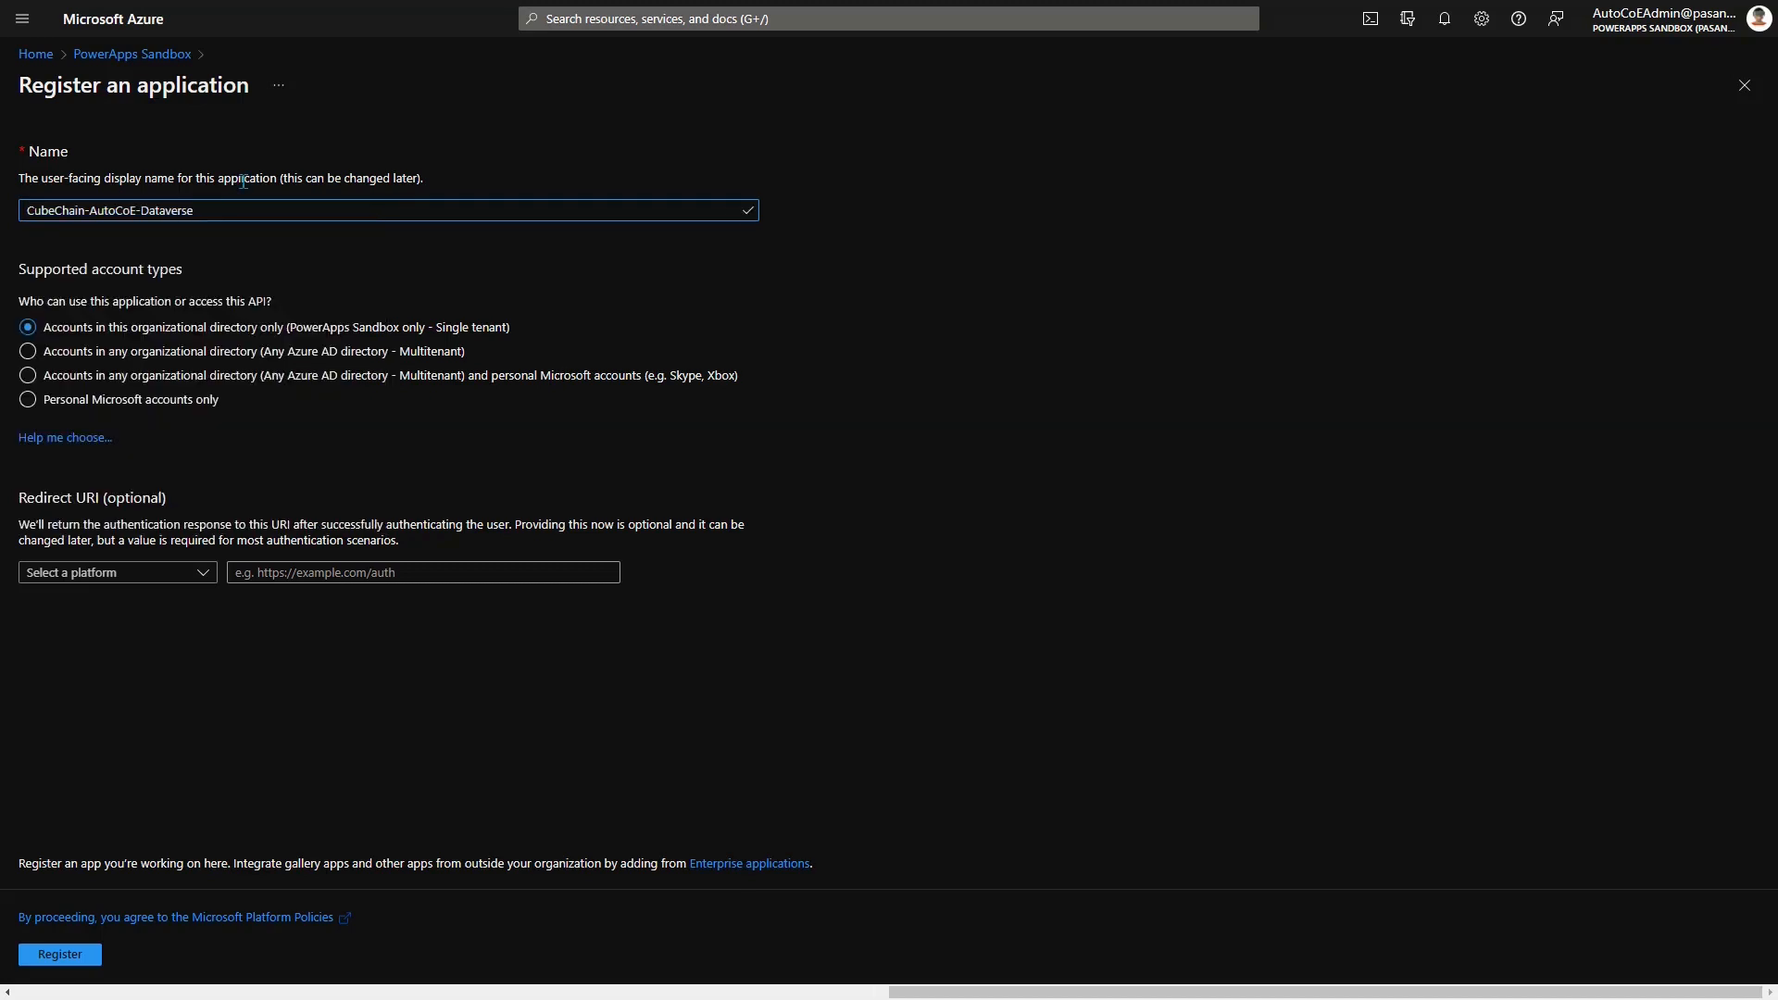
left_click(61, 955)
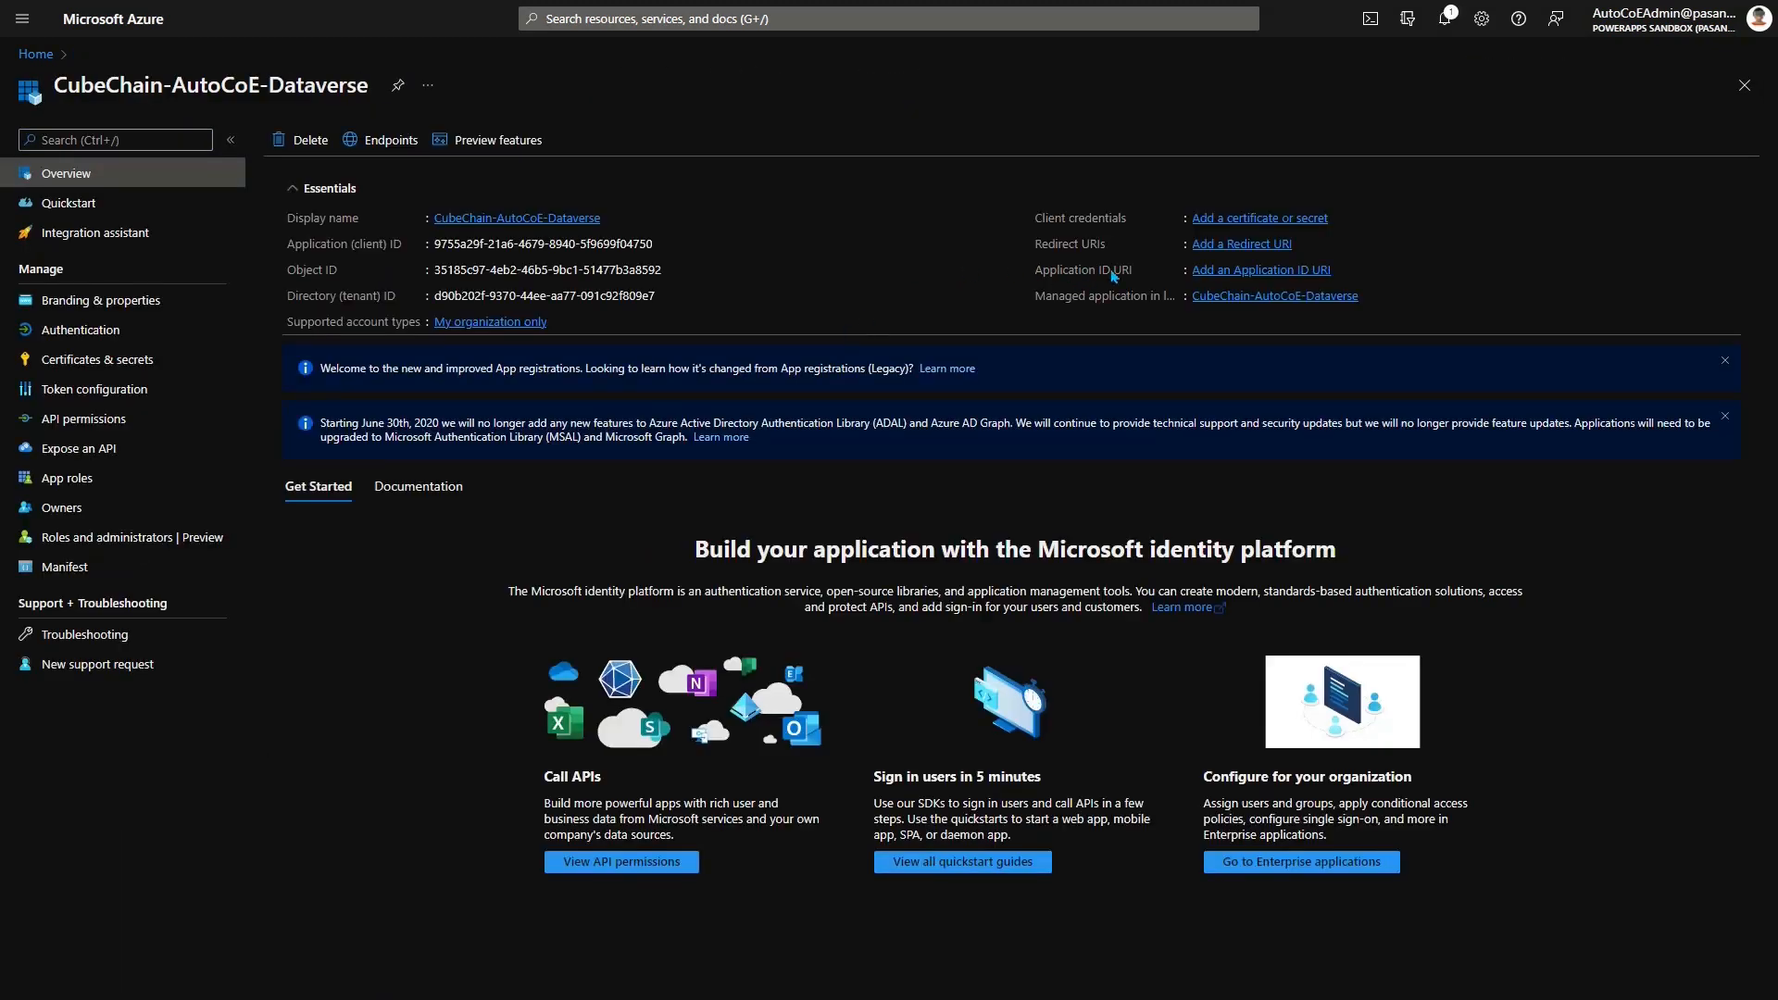
- Set the application's Application ID URI, keeping the proposed api:// value, and save it
left_click(1275, 274)
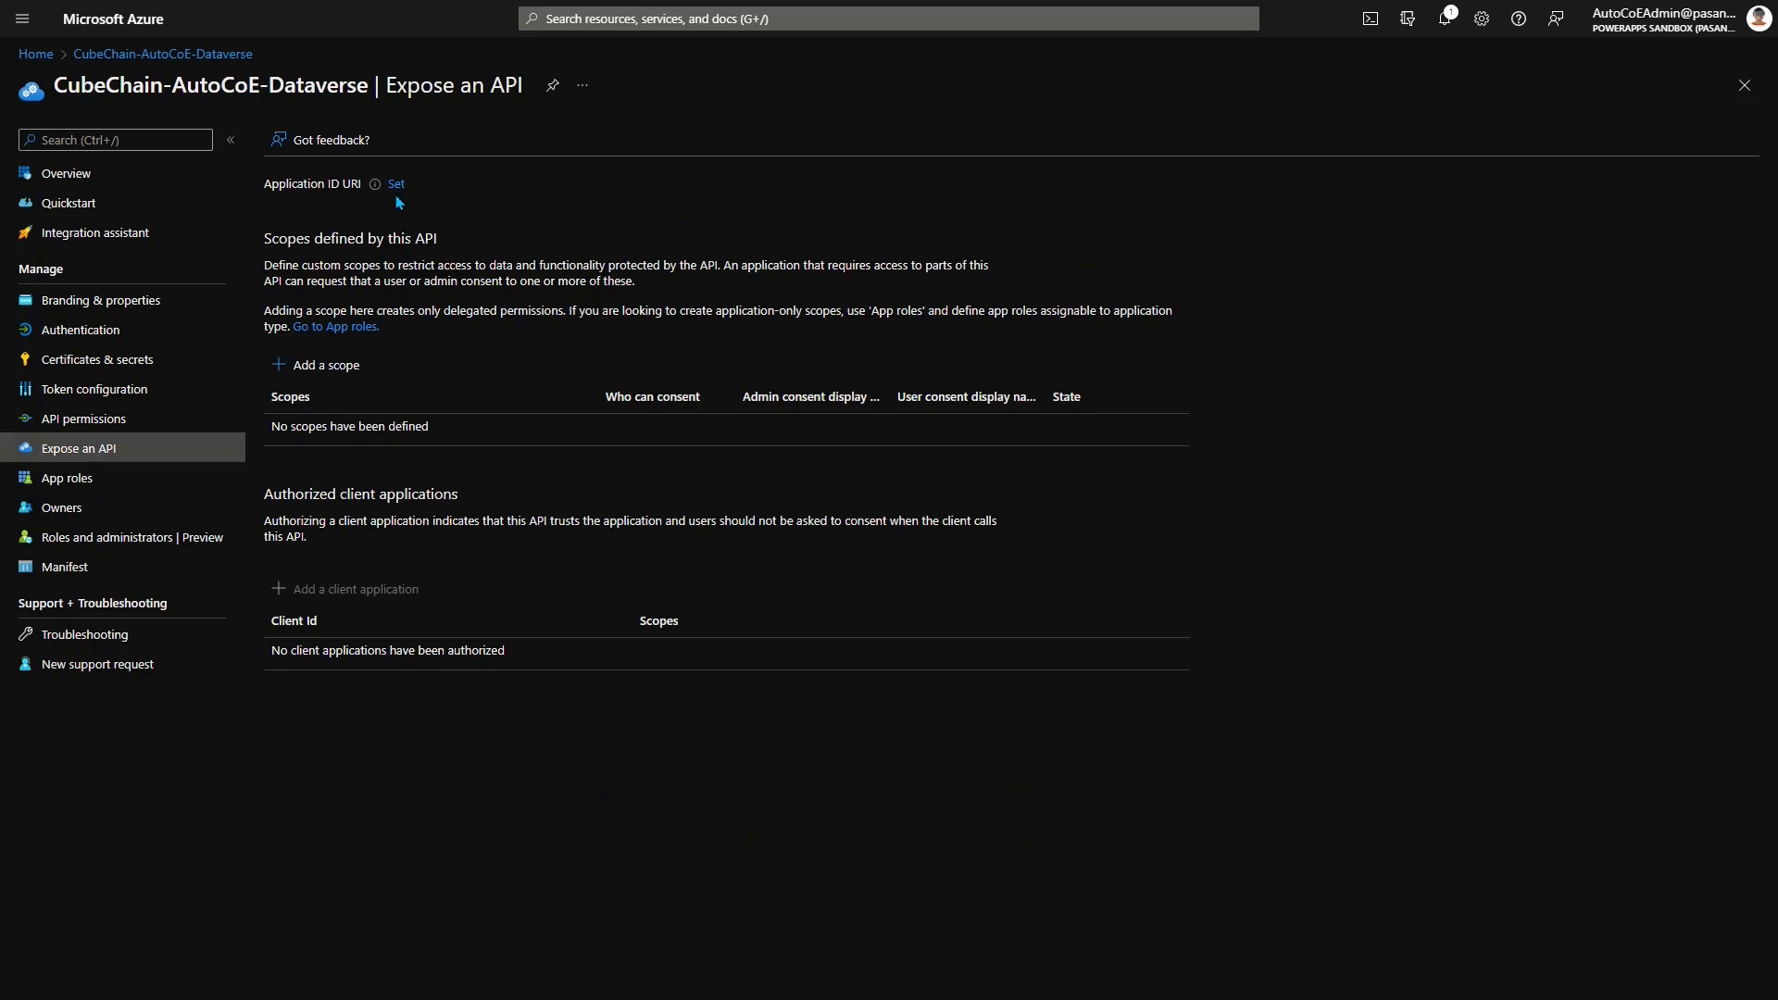
left_click(396, 185)
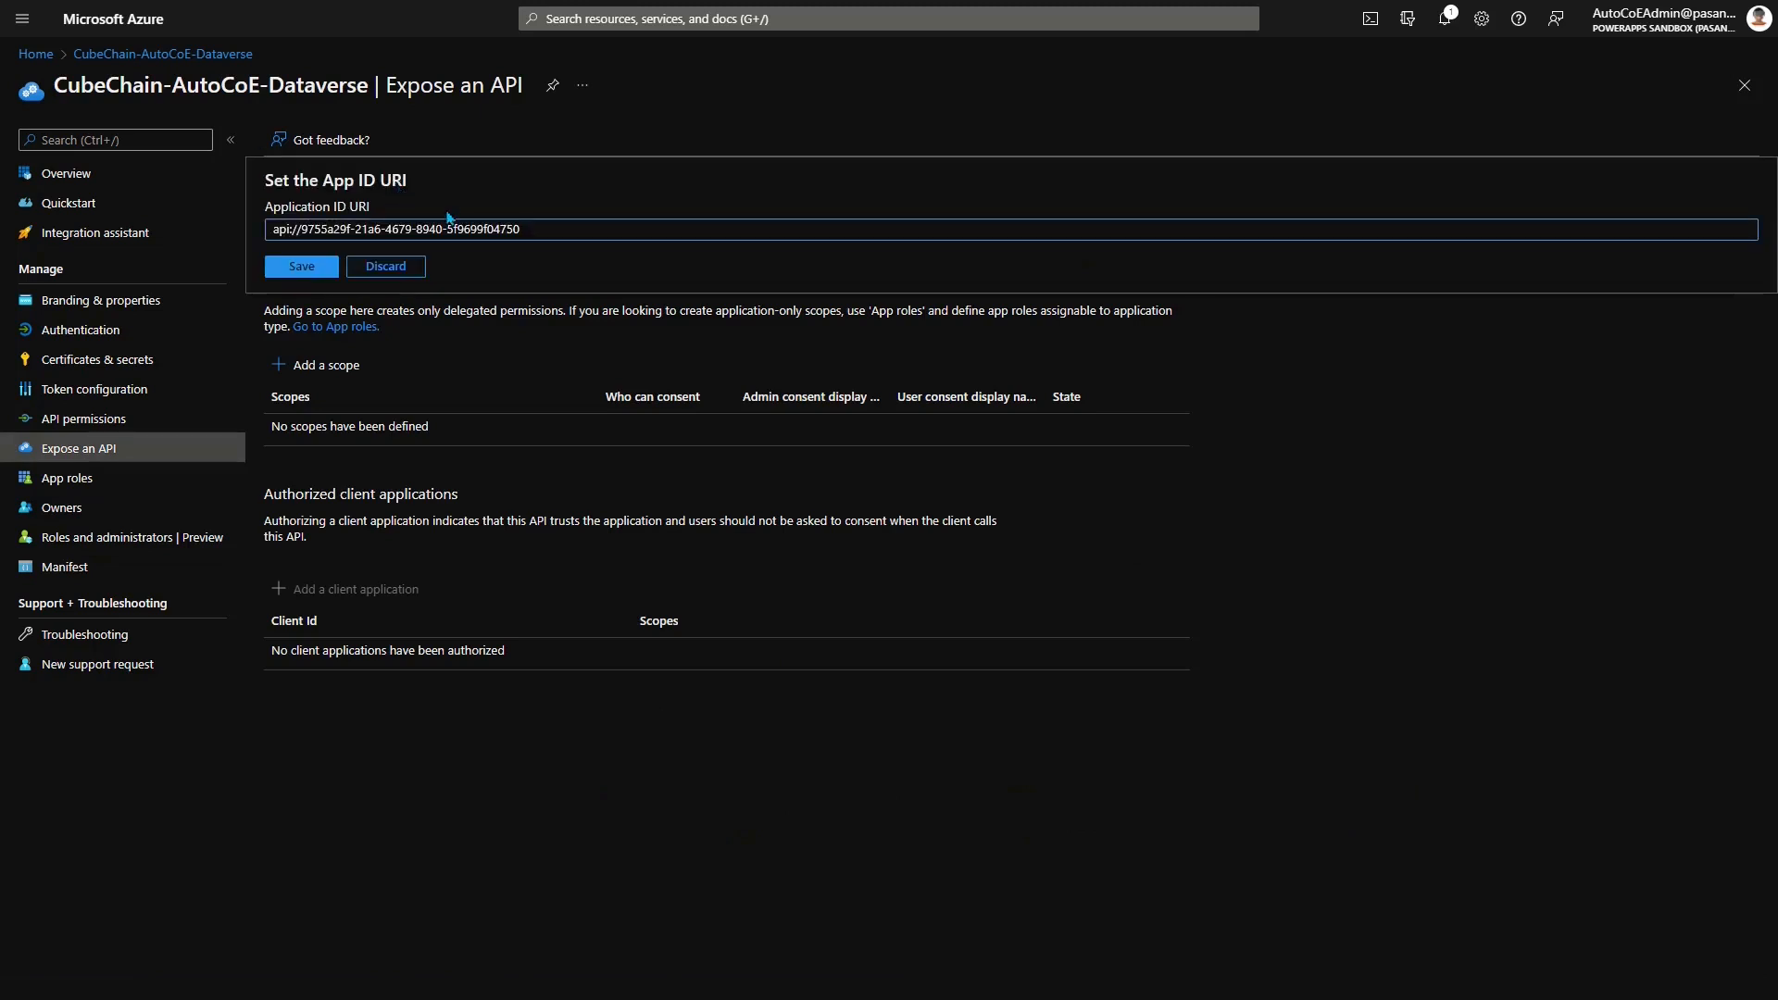
left_click(298, 268)
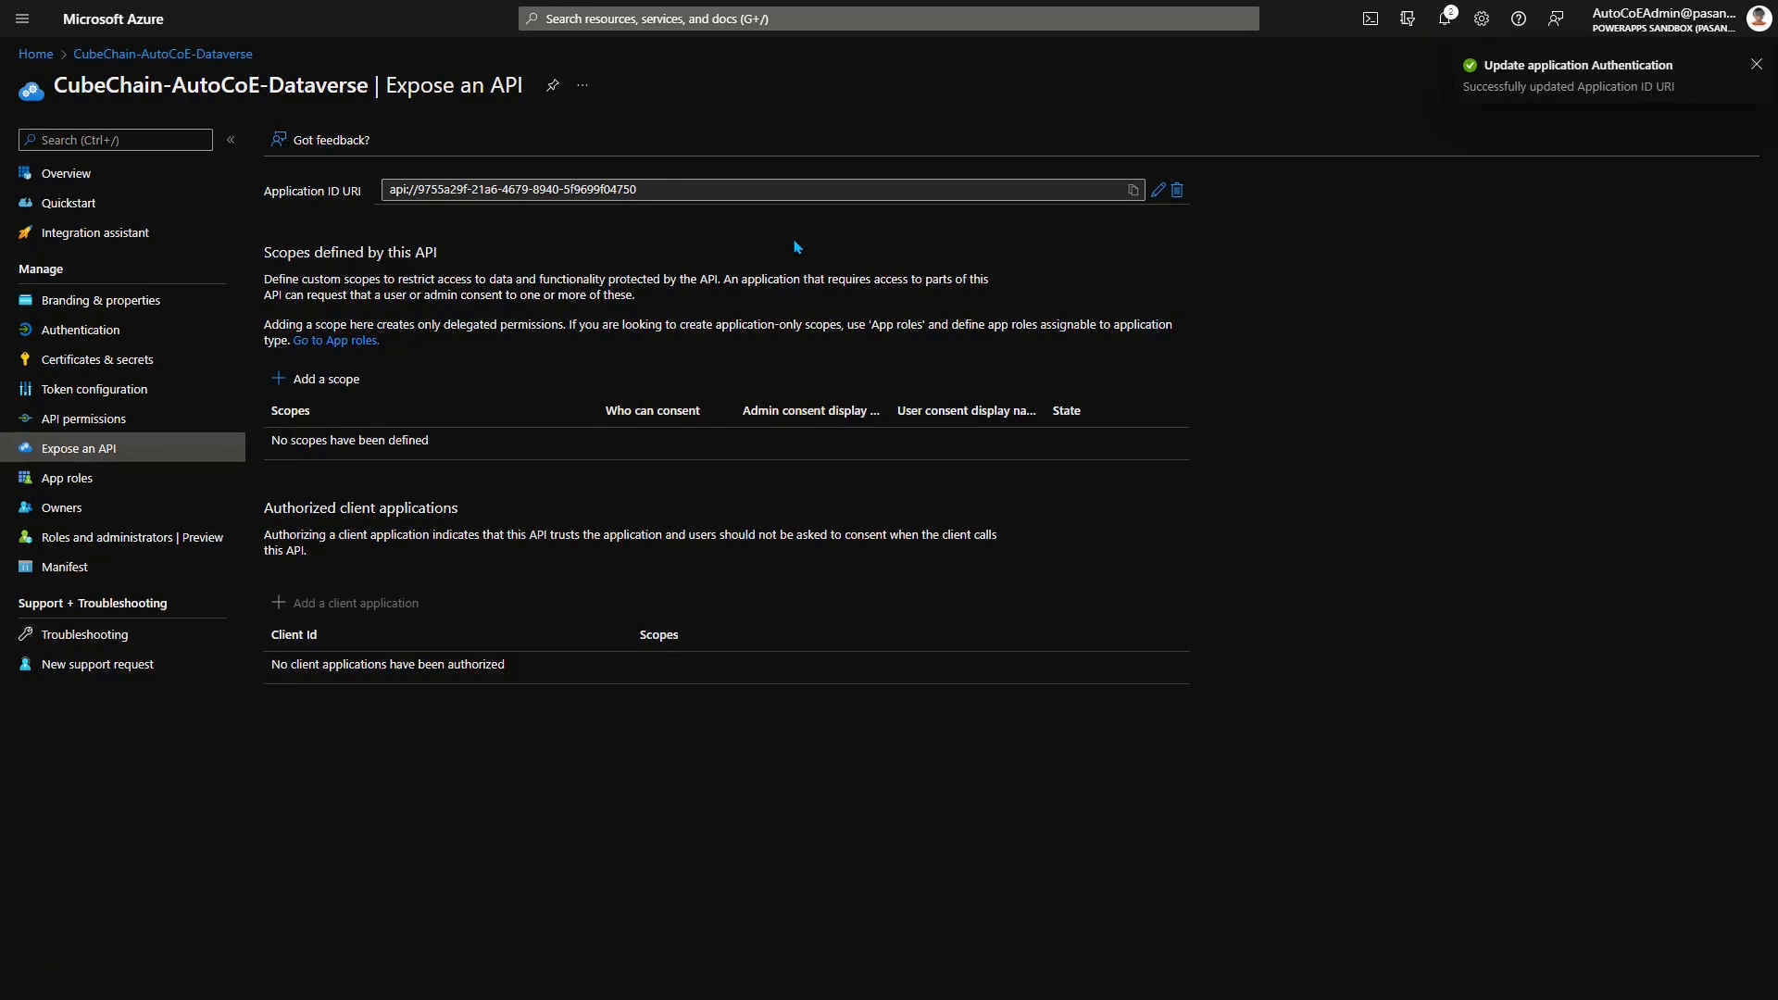
- Add a client secret described as Dataverse API with the recommended 6-month expiry to the application
left_click(106, 361)
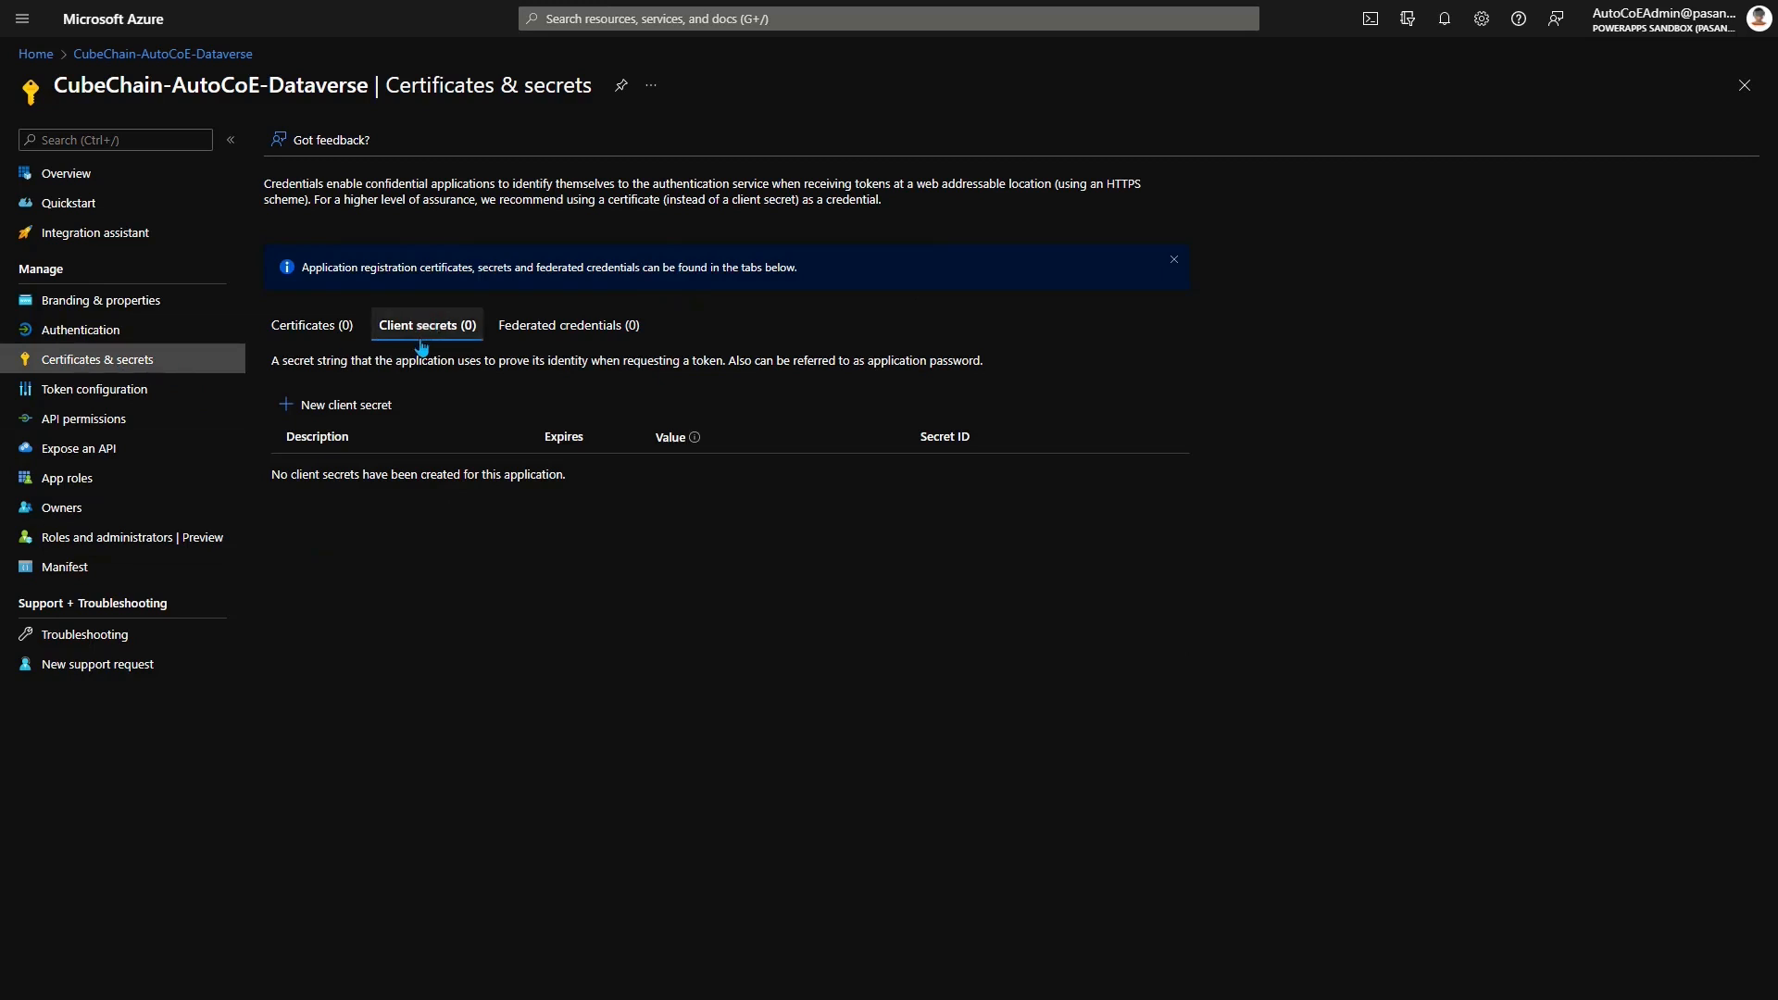
left_click(338, 406)
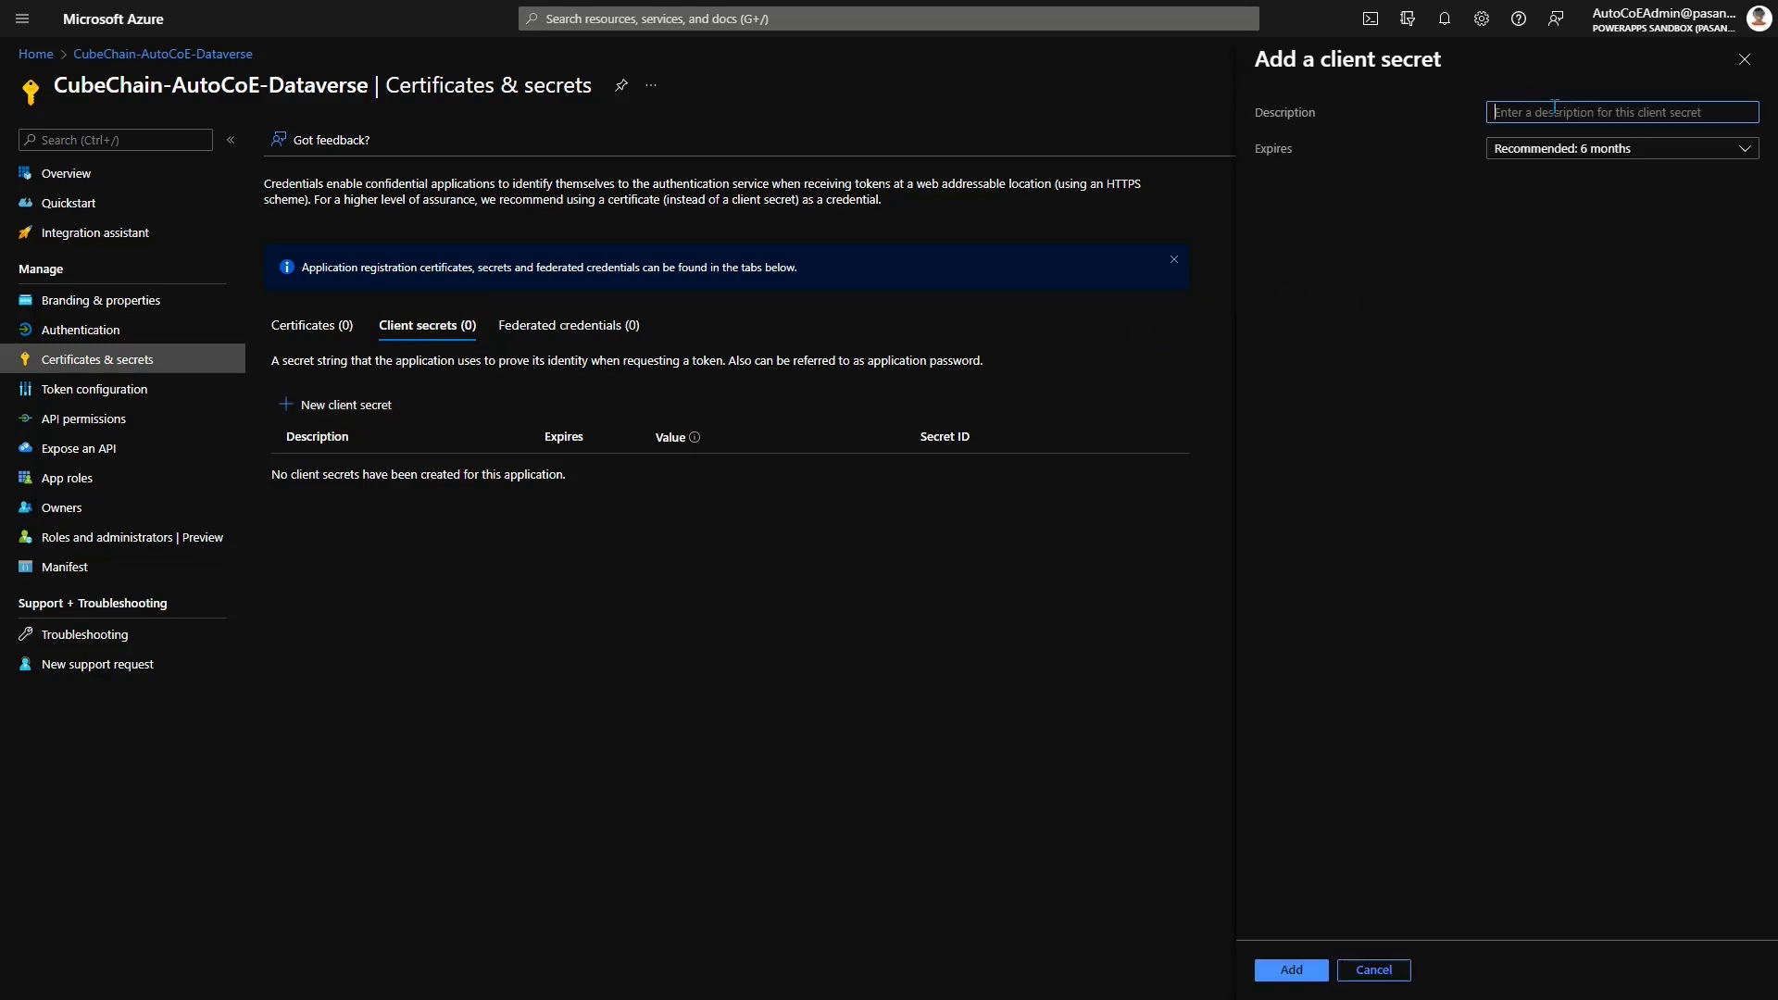
type("Dataverse API")
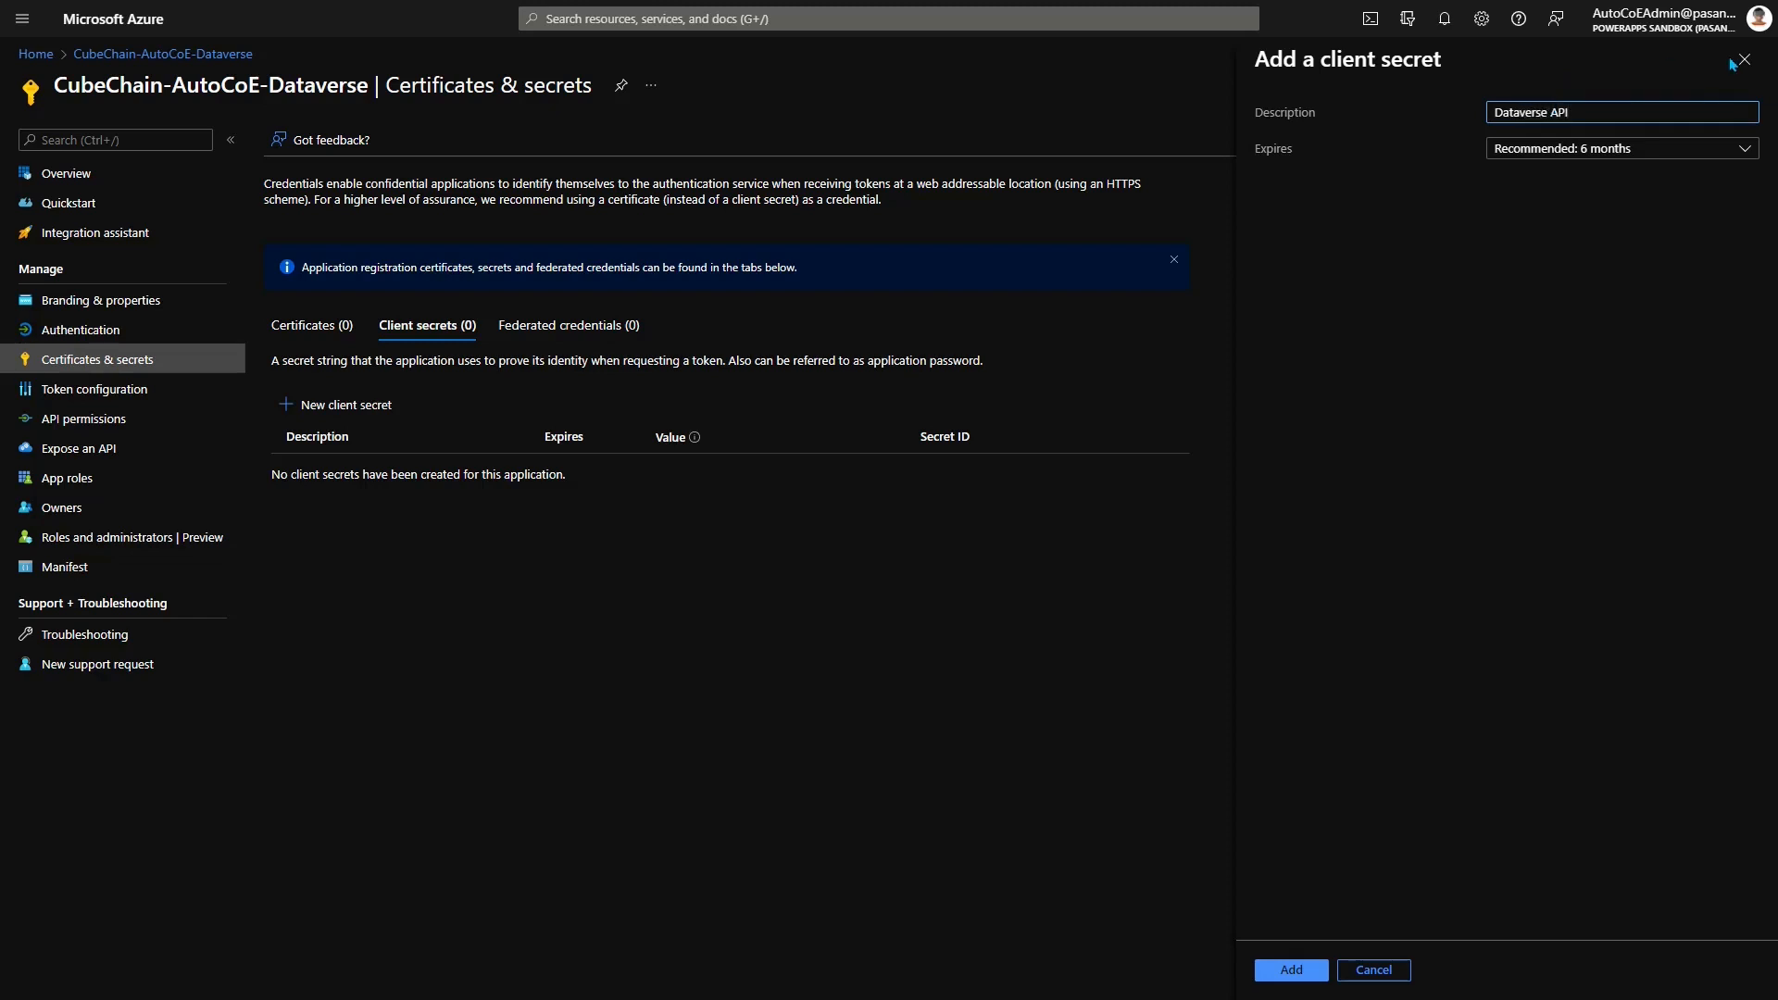
left_click(1745, 151)
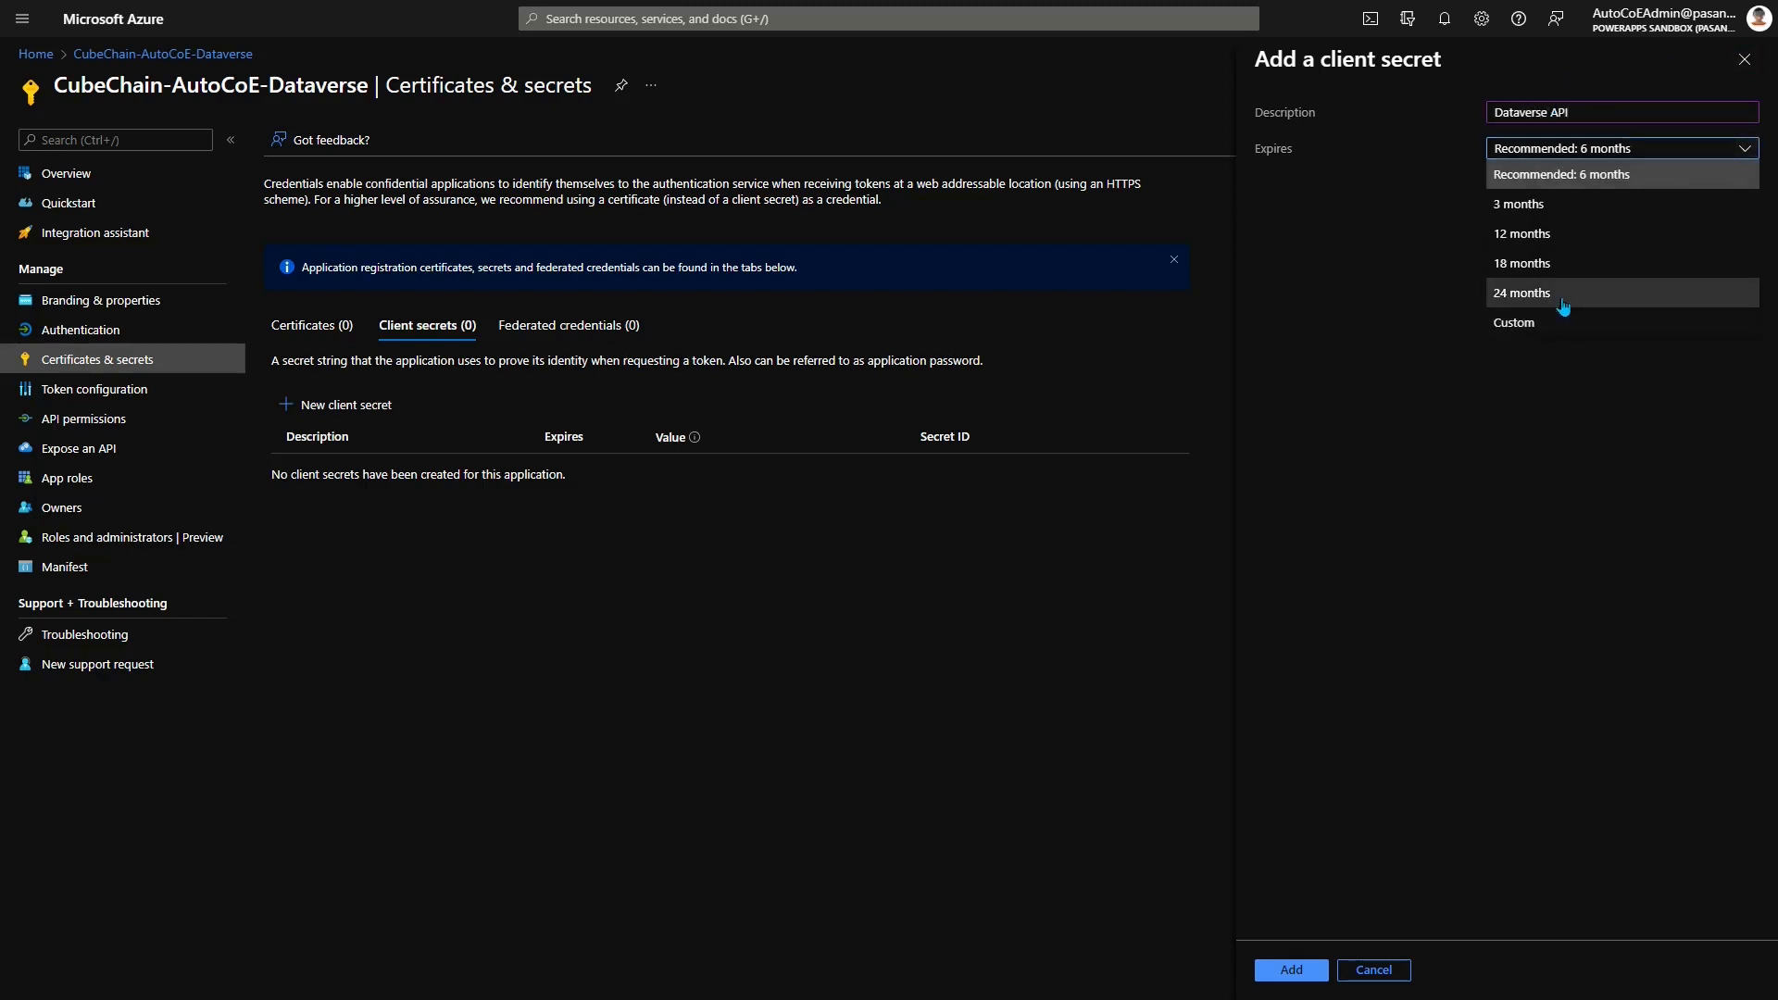
left_click(1548, 181)
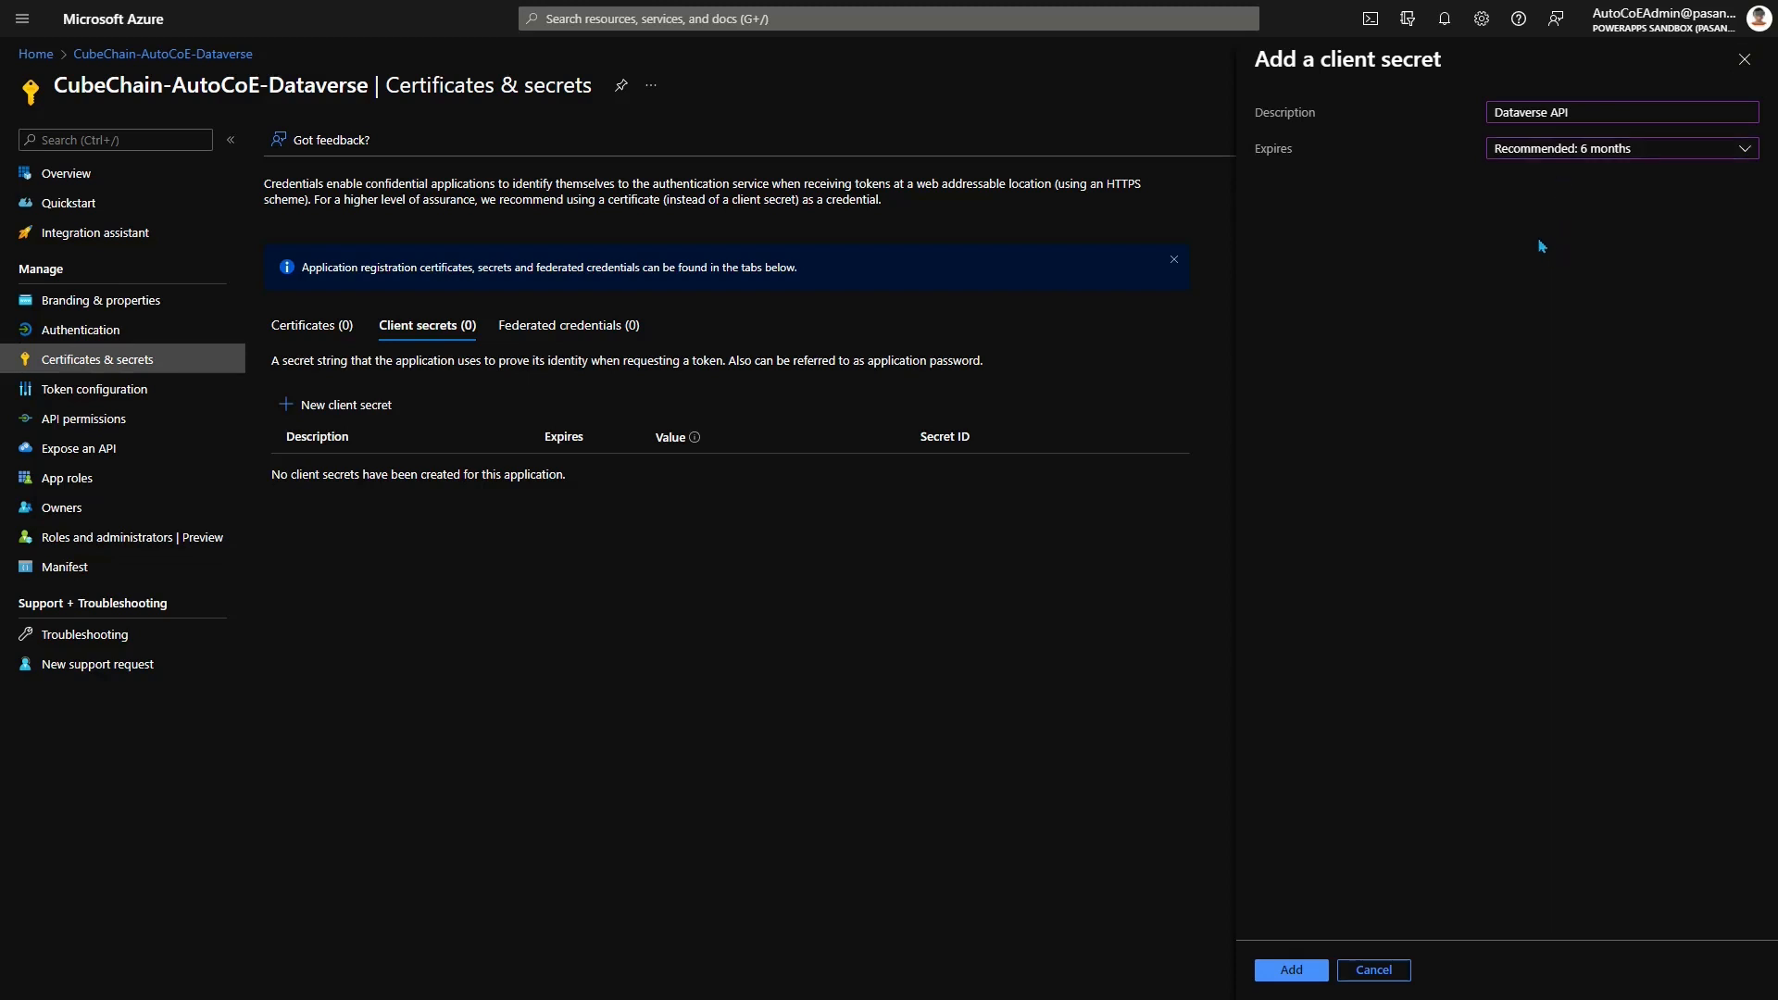
left_click(1296, 977)
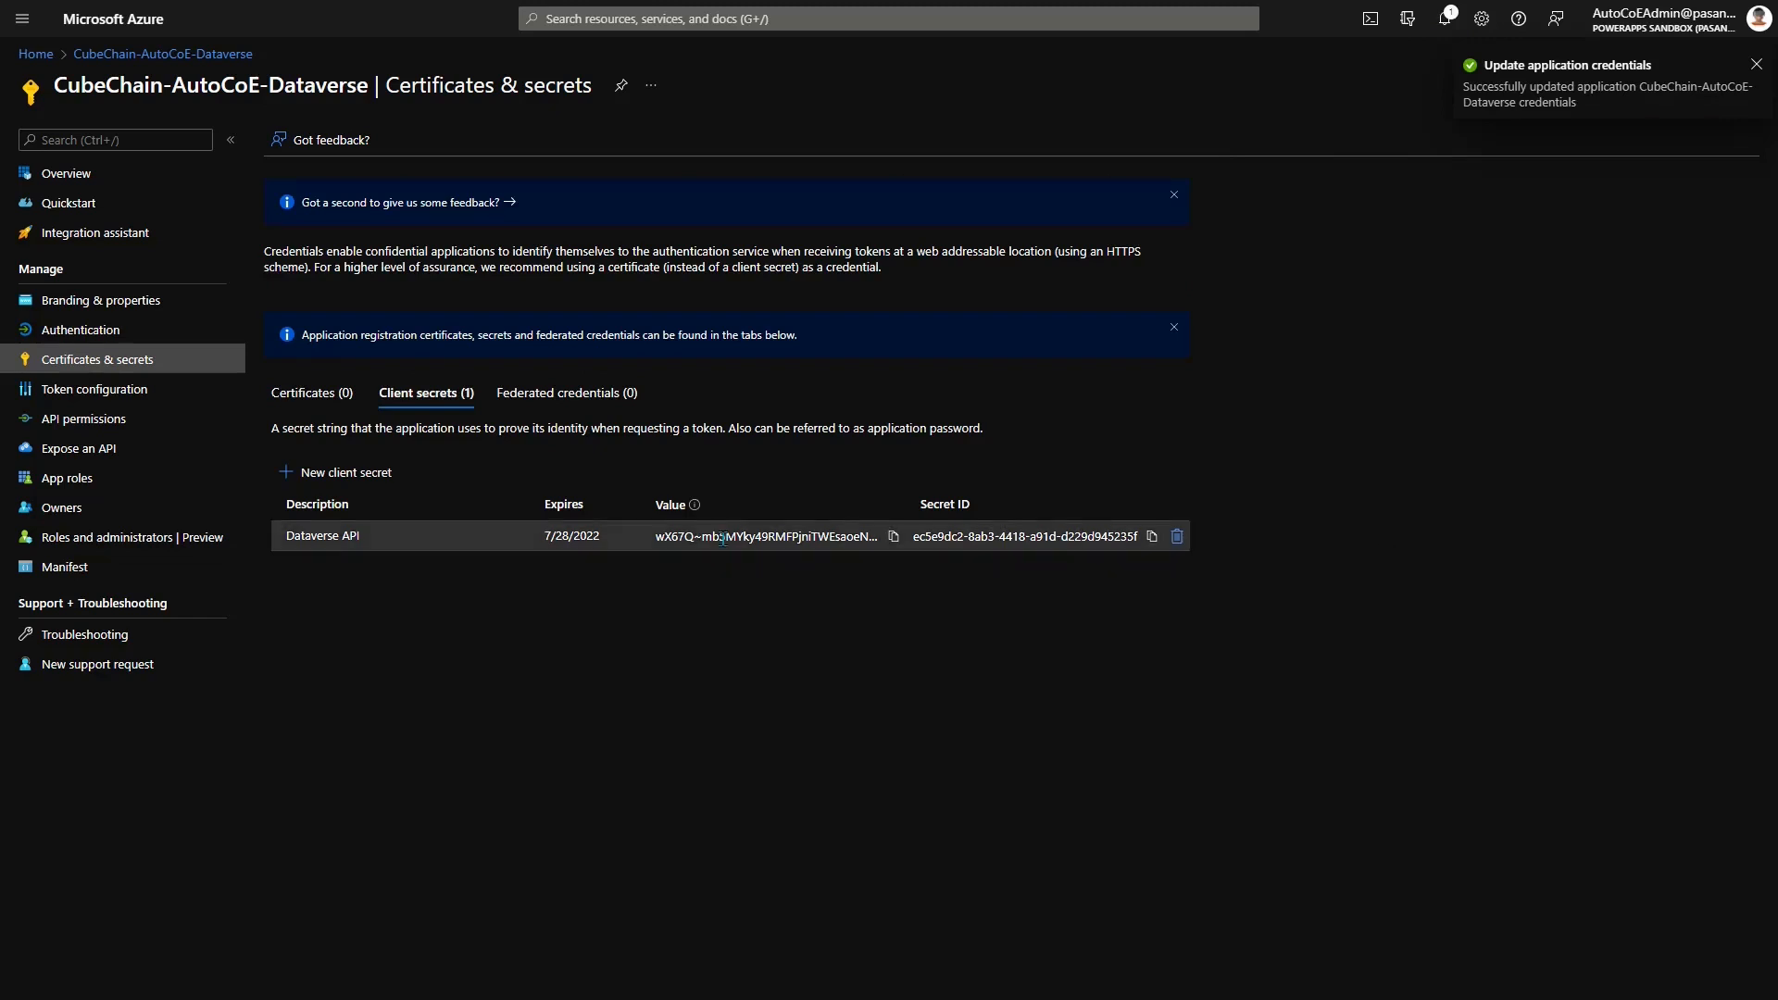
- Copy the new client secret's value and the application's client ID and tenant ID
left_click(893, 538)
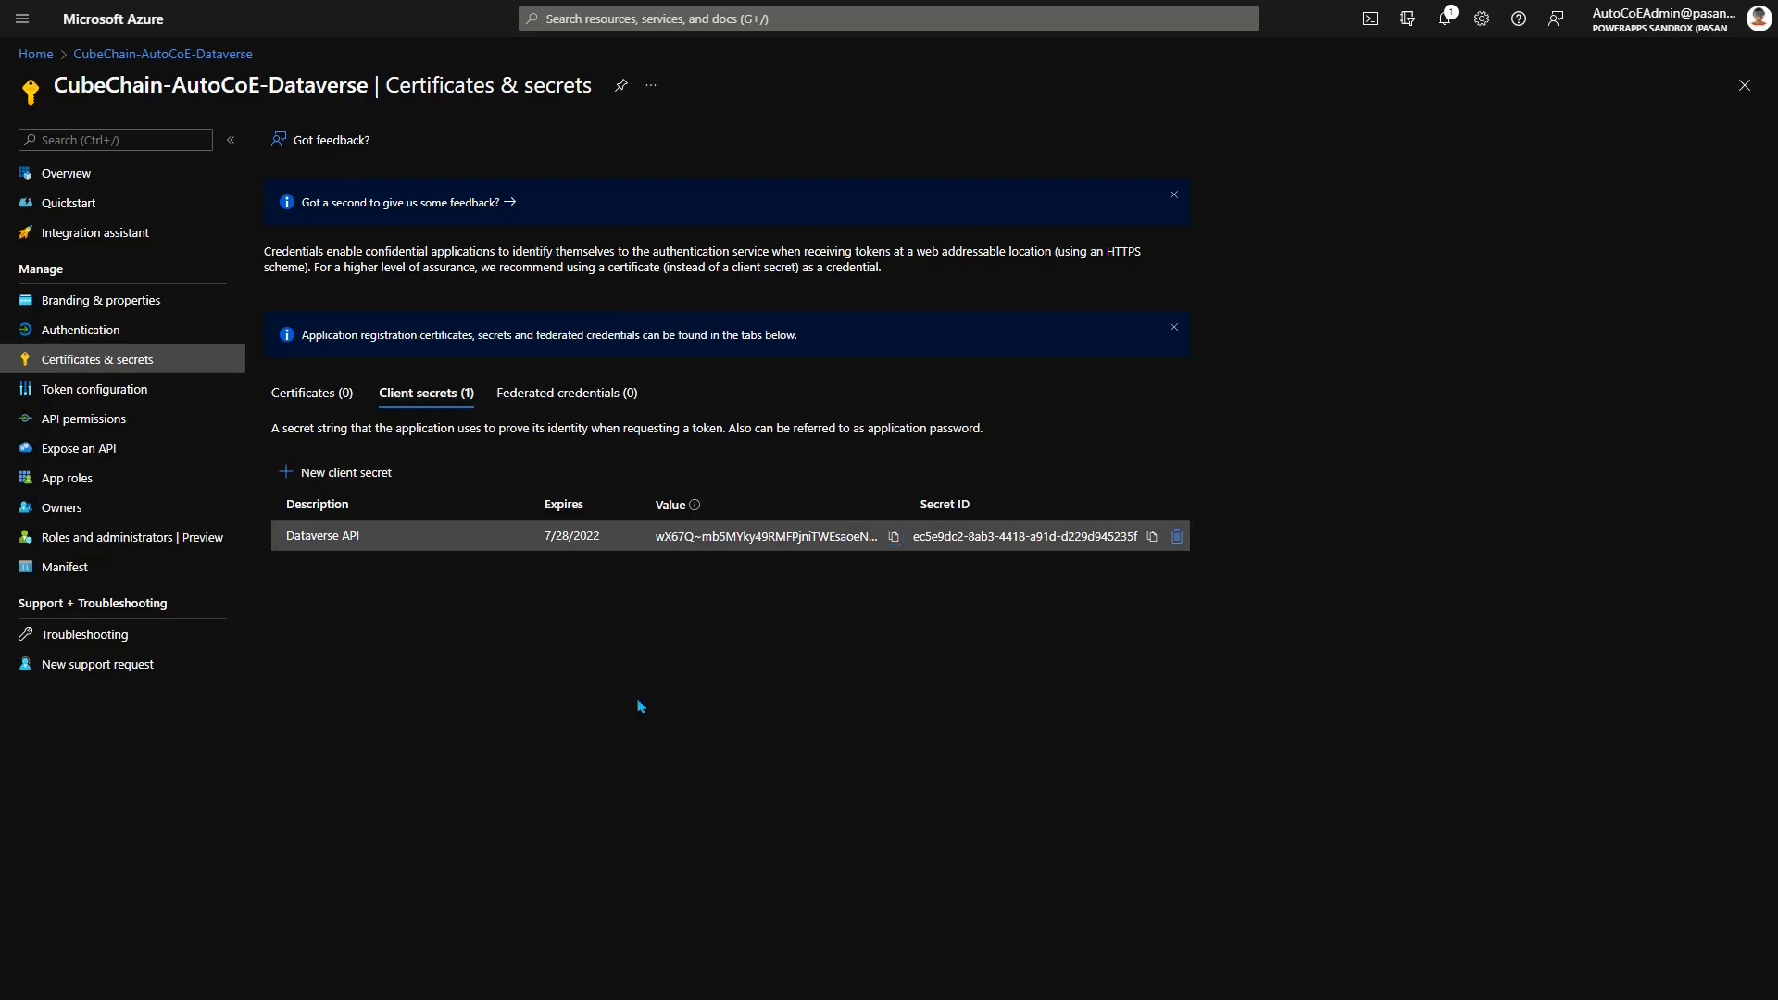
left_click(85, 180)
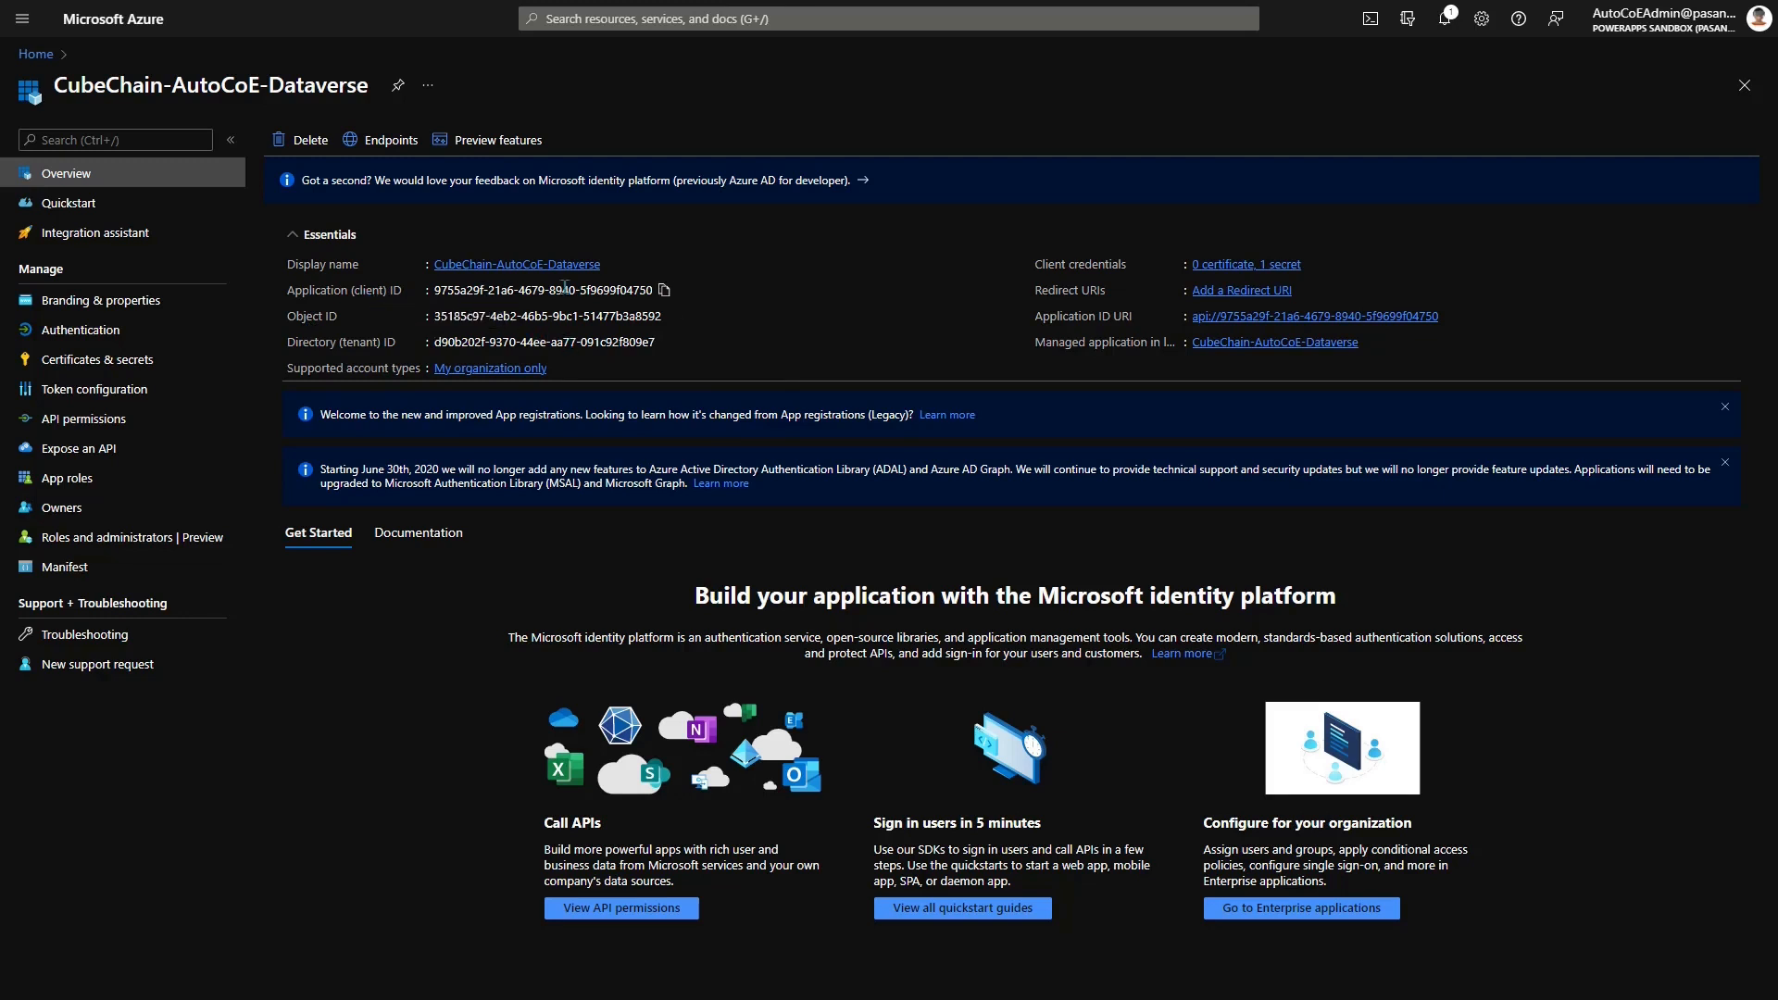
left_click(666, 291)
left_click(667, 344)
left_click_drag(2, 370, 947, 205)
- Open the list of secrets in the KV-ContosoAutoCoE-Dev key vault
left_click(48, 57)
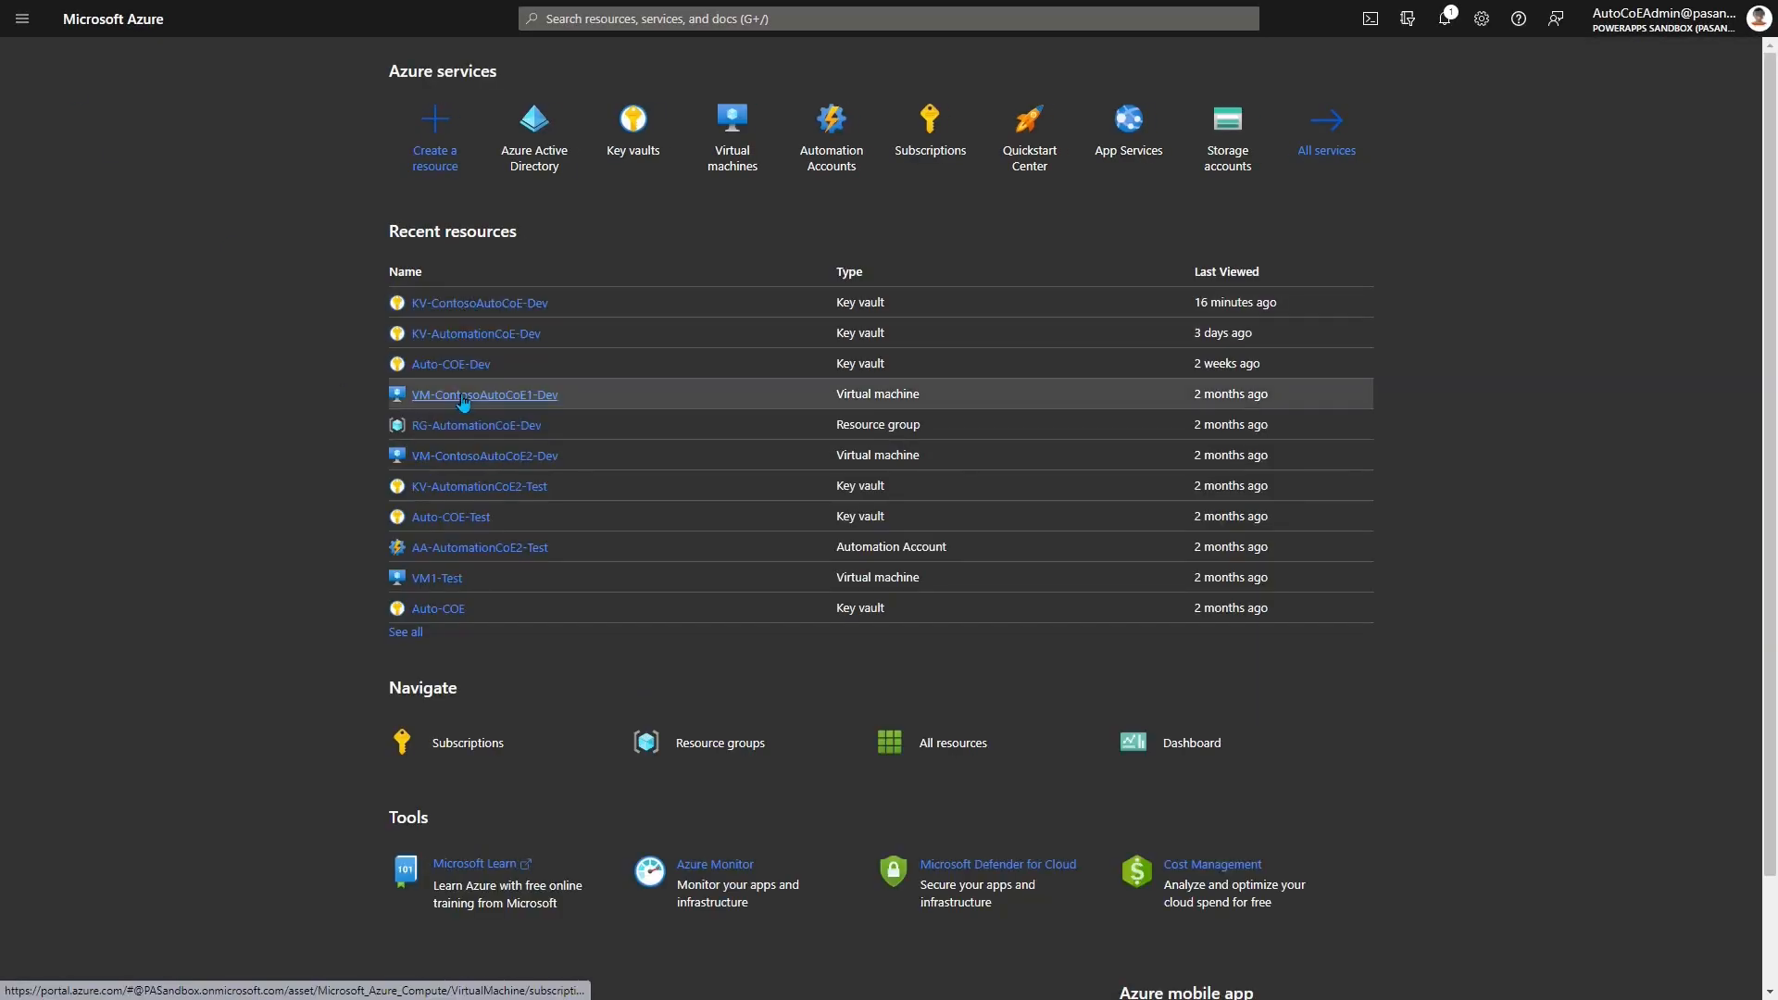
mouse_move(470, 342)
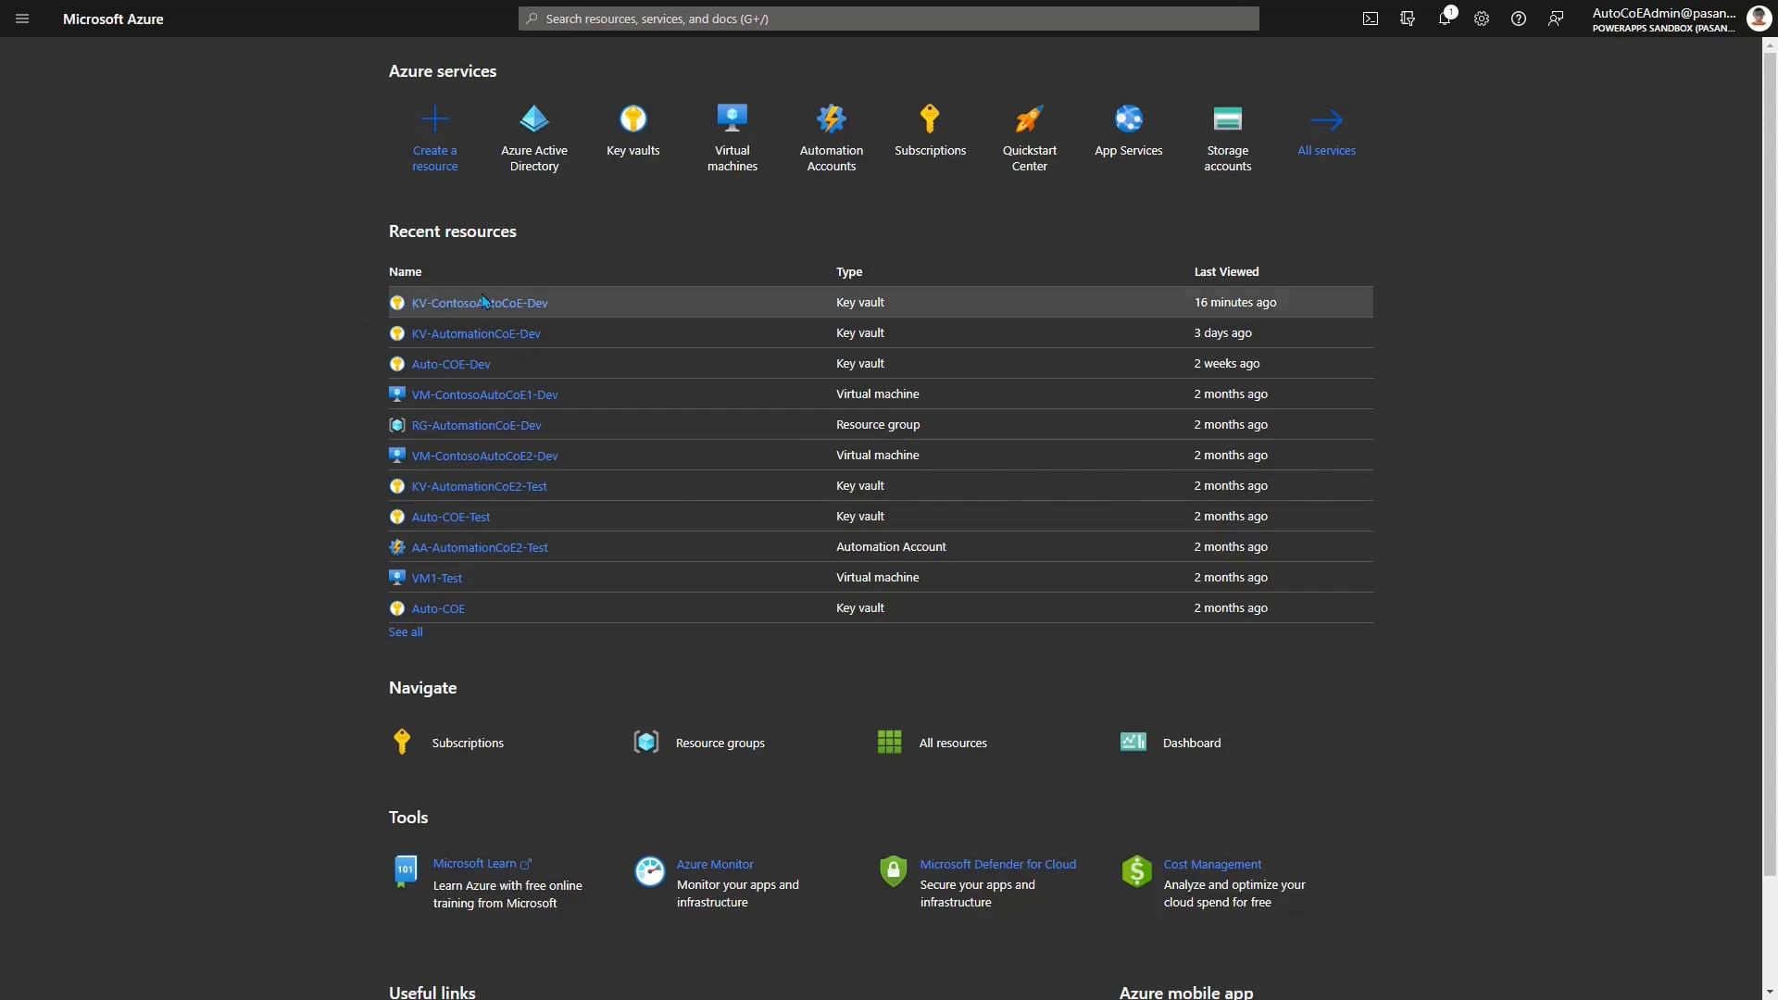
left_click(483, 305)
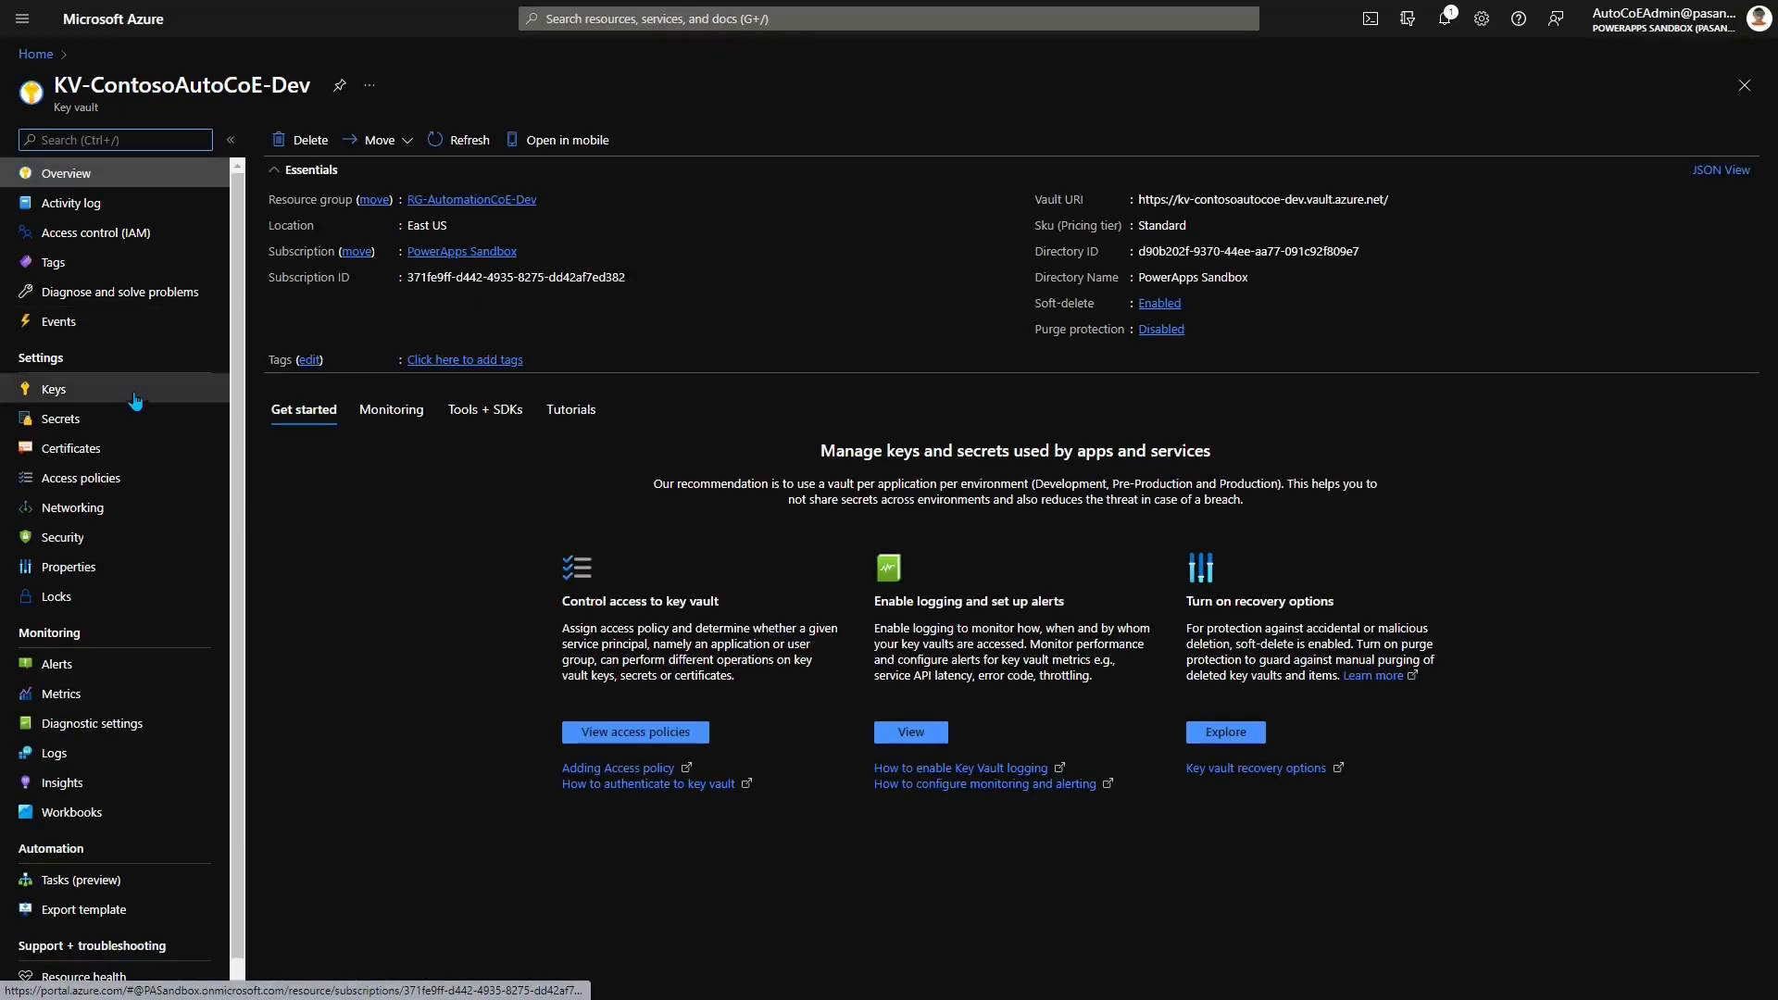
left_click(93, 430)
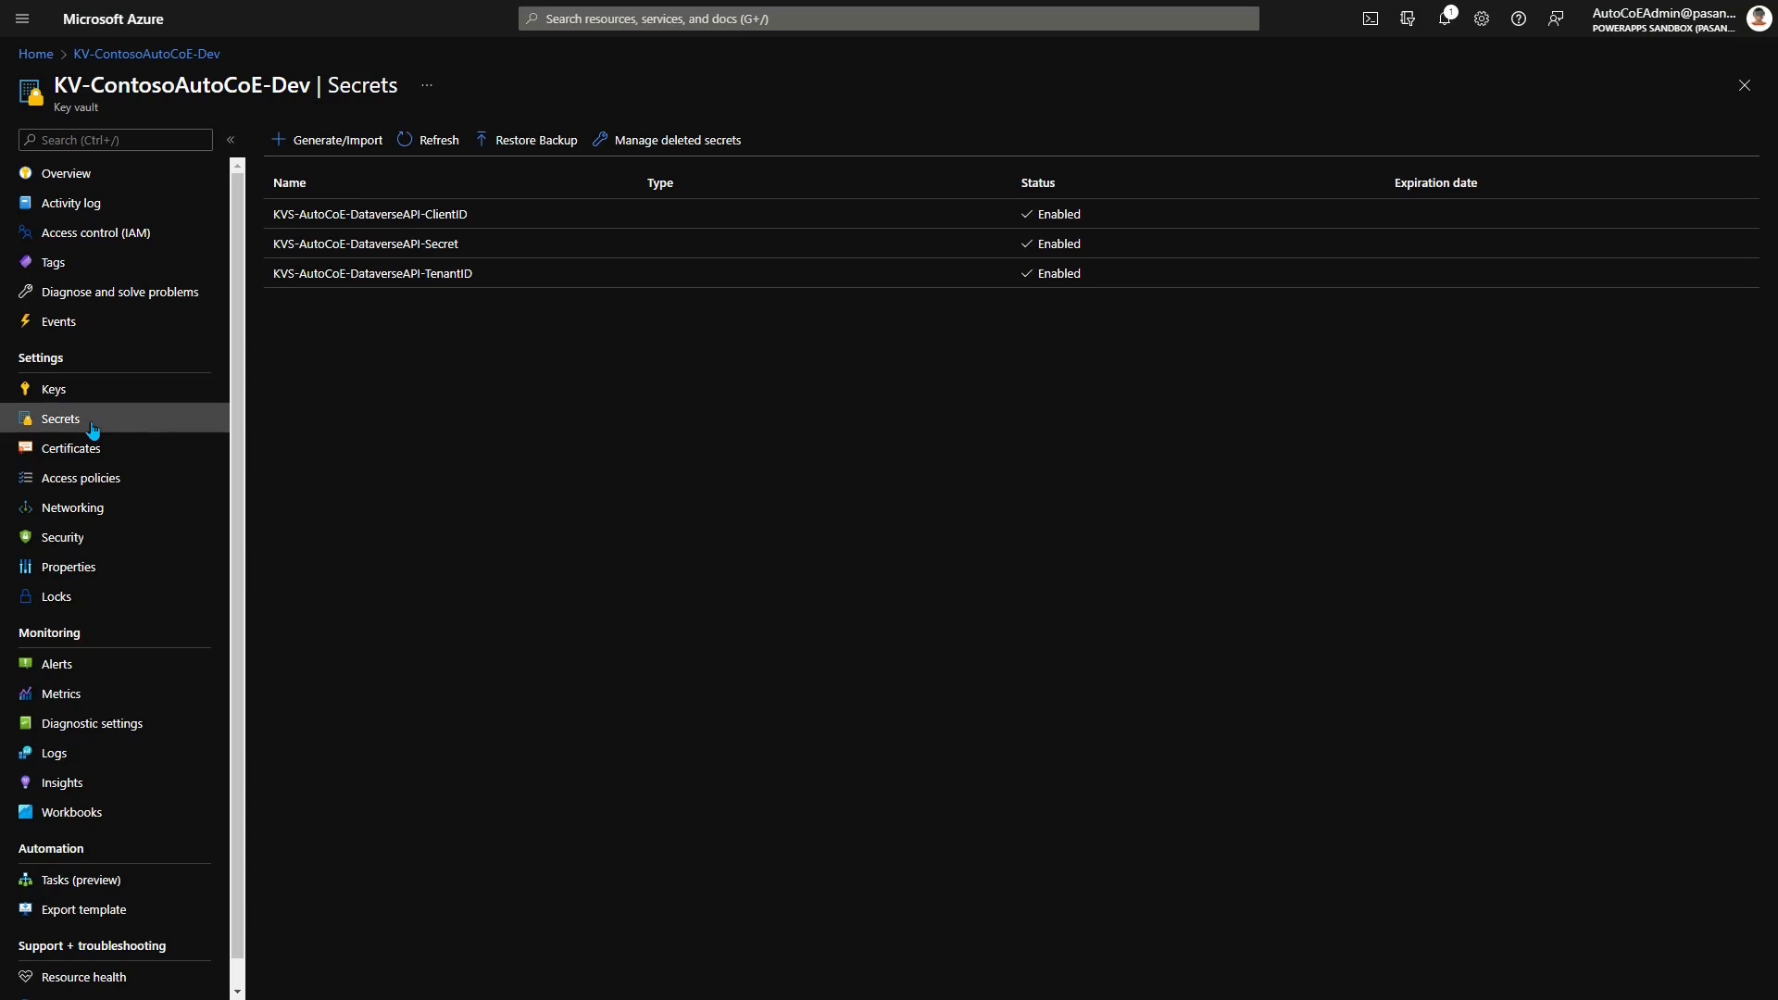
- Create an enabled key vault secret named CubeChain-DataverseAPI-Secret with the copied client secret as its value, and save the credentials in the browser
left_click(337, 143)
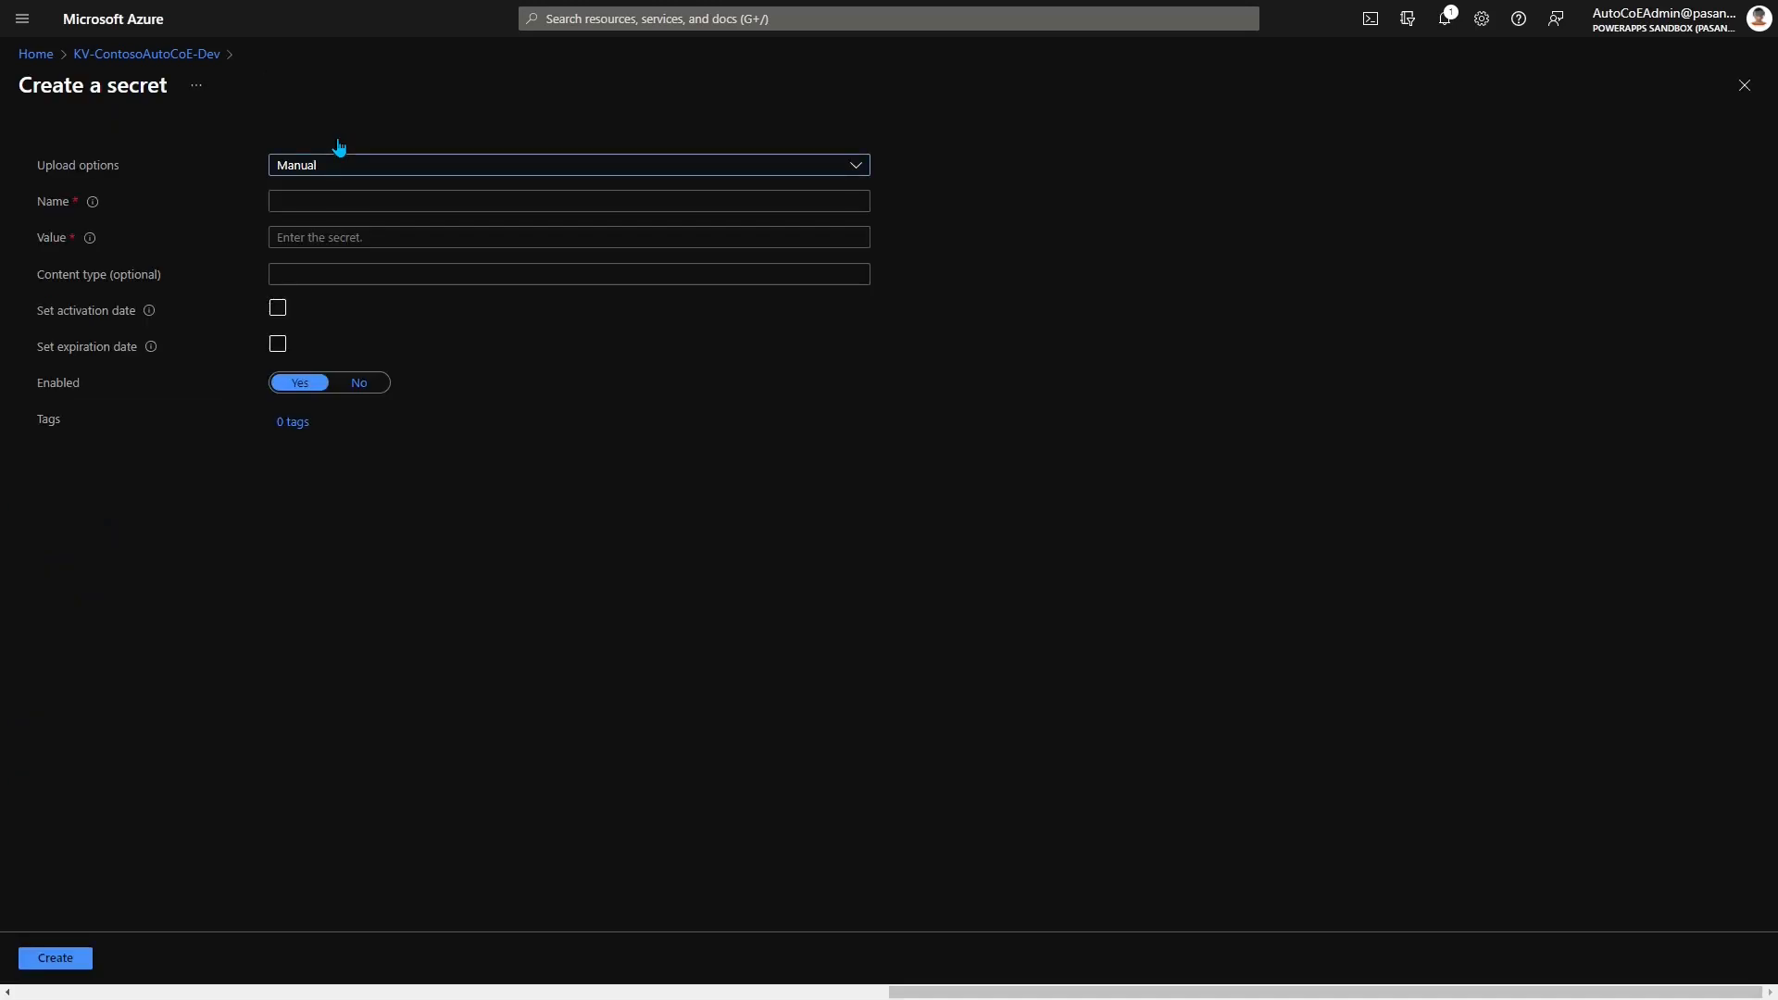
left_click(359, 198)
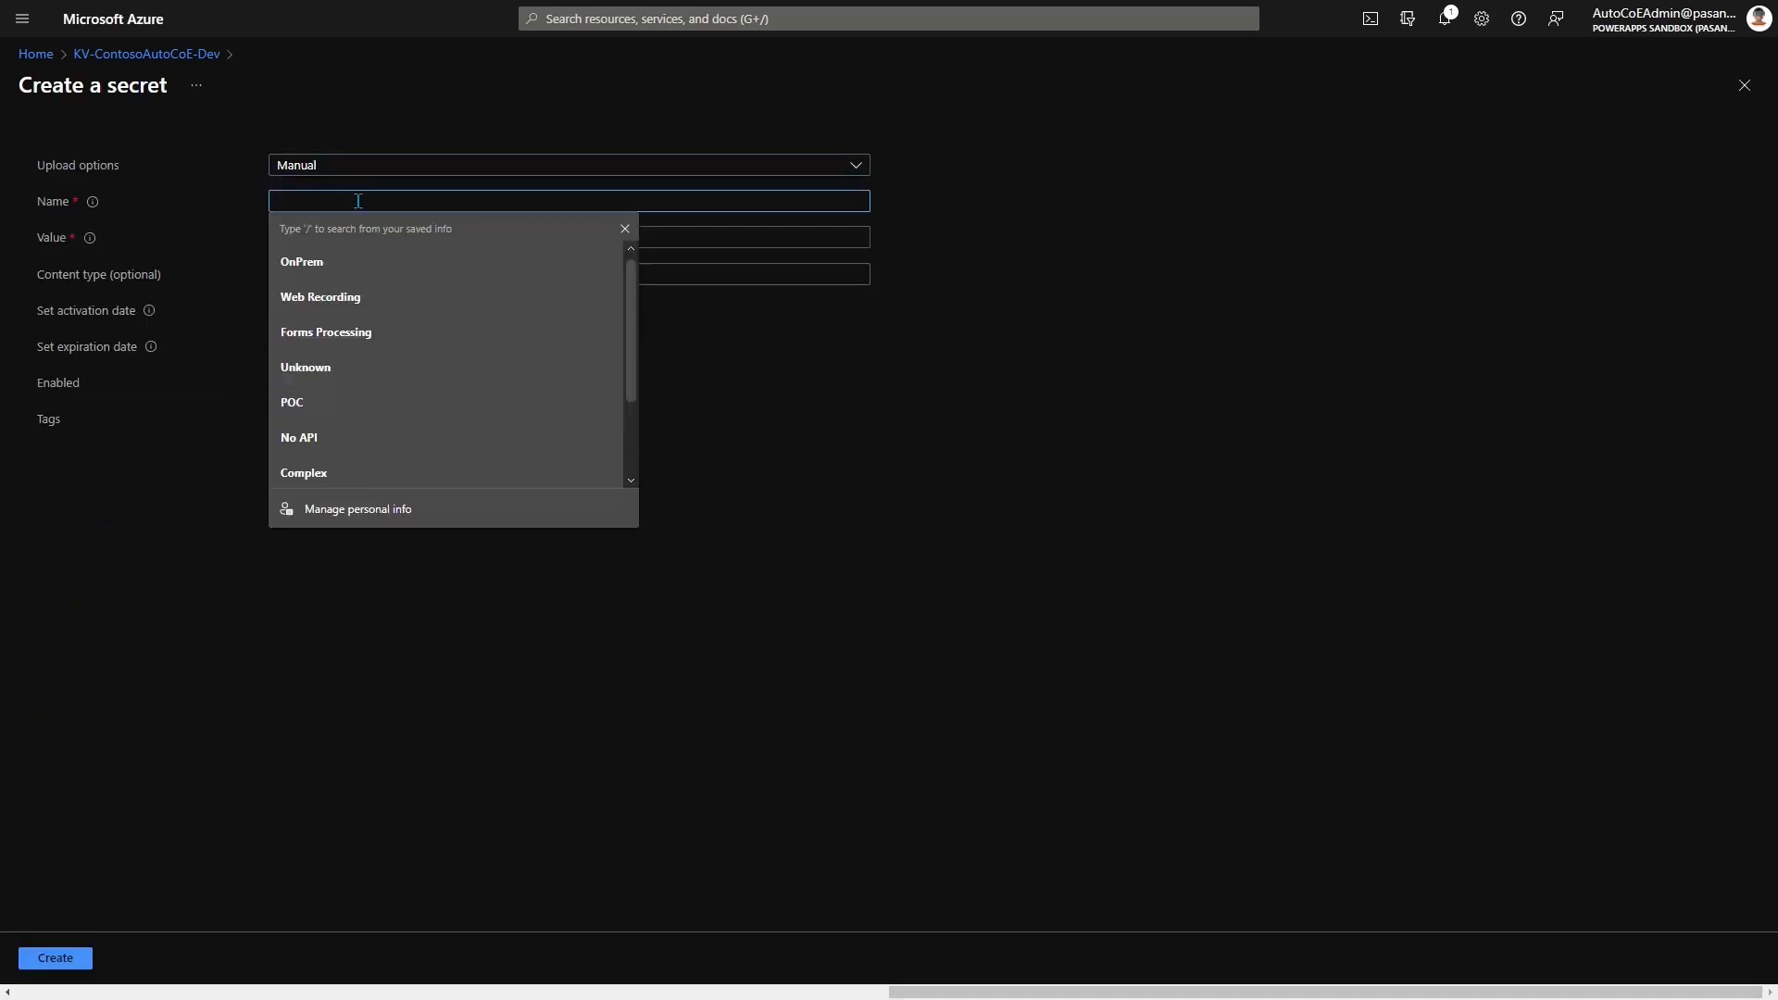
key("ctrl+v")
left_click(406, 233)
key("ctrl+v")
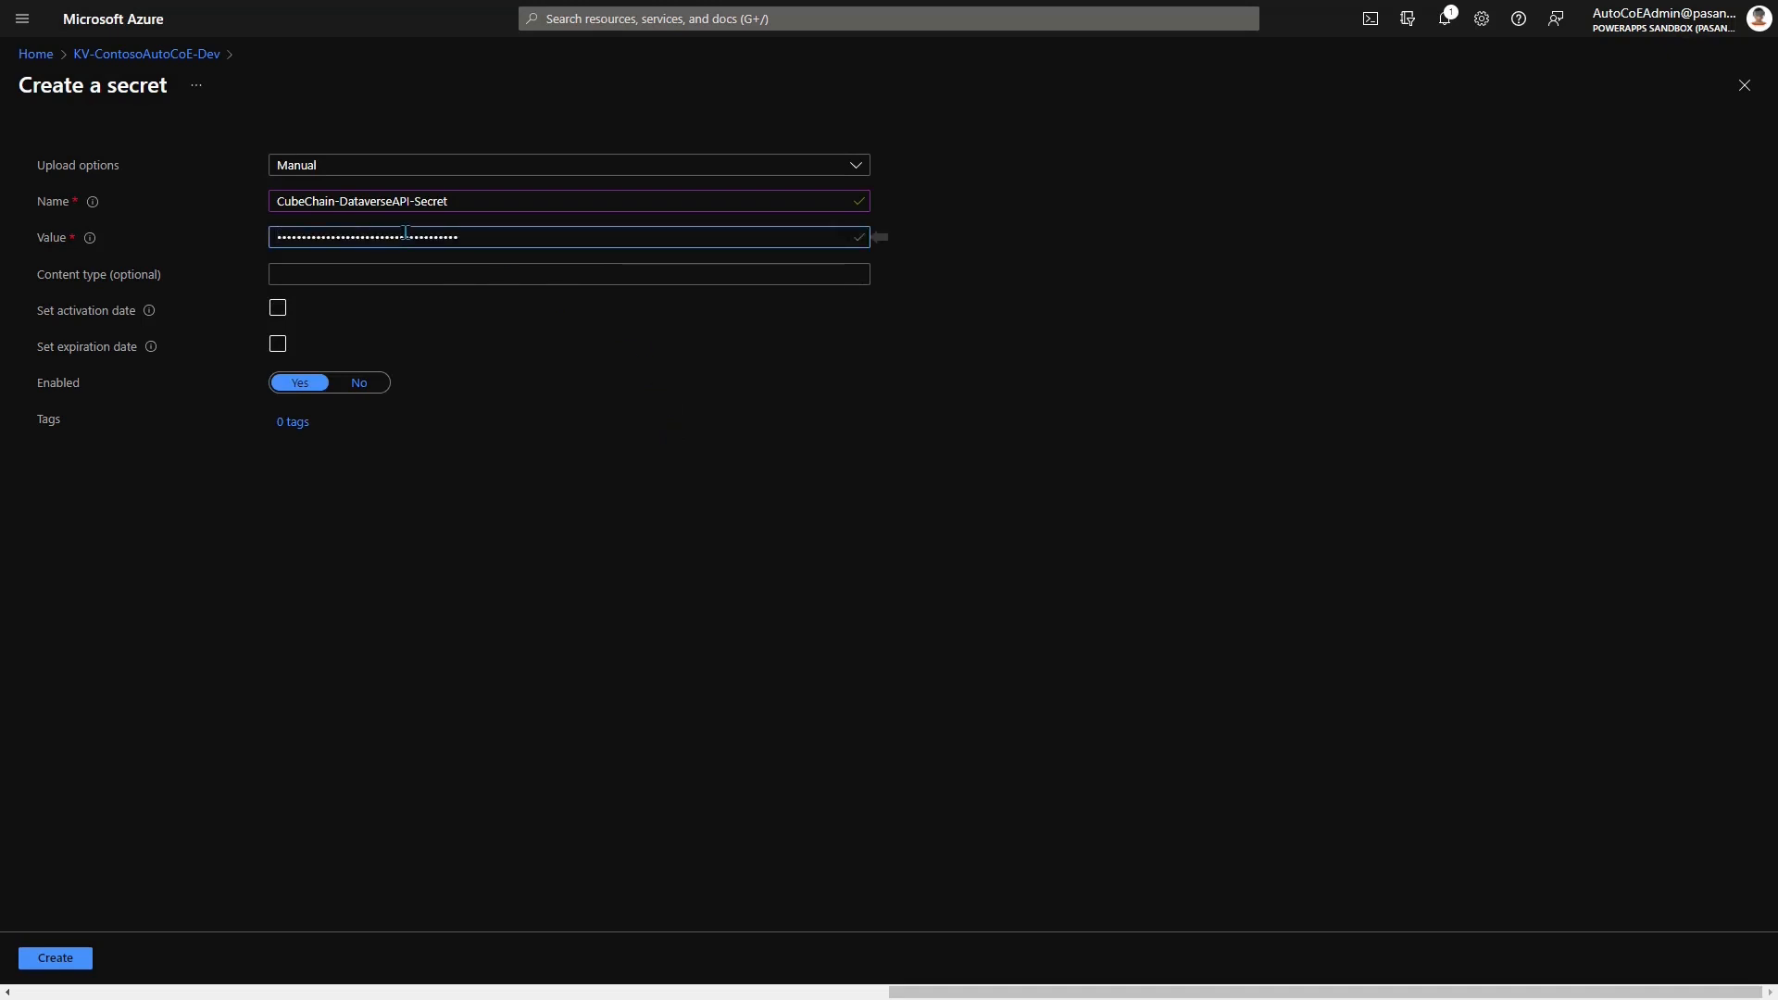
left_click(412, 320)
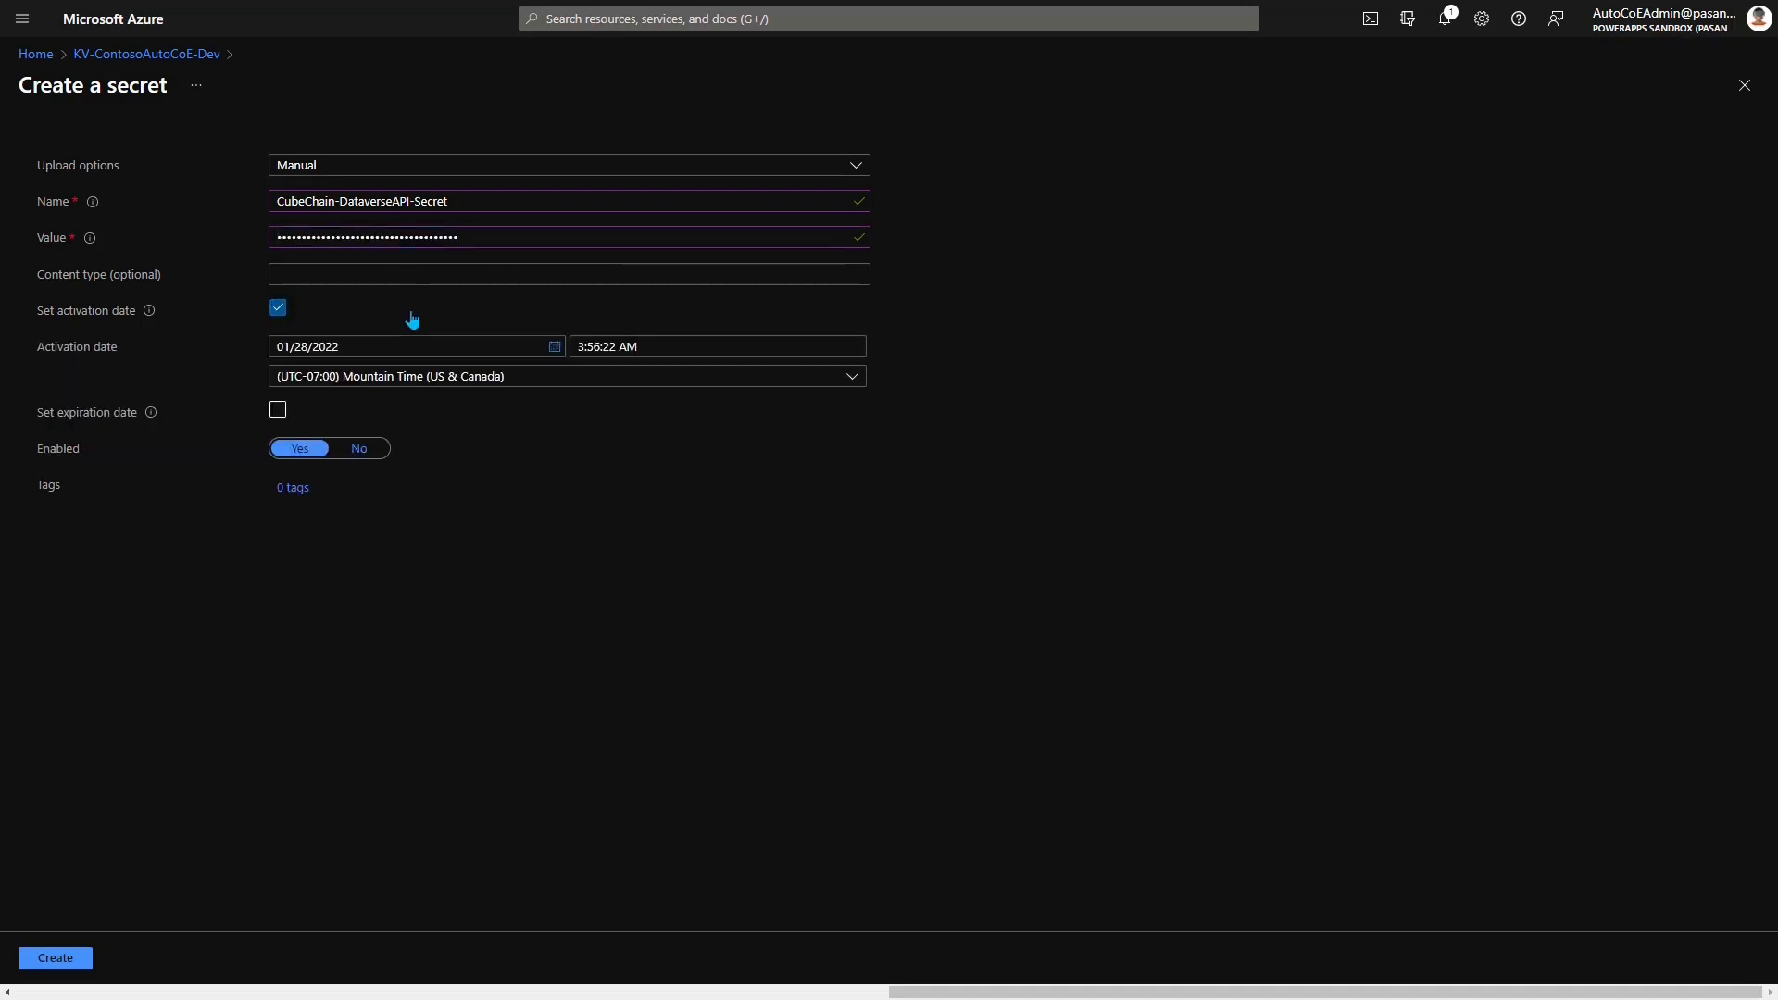
left_click(412, 319)
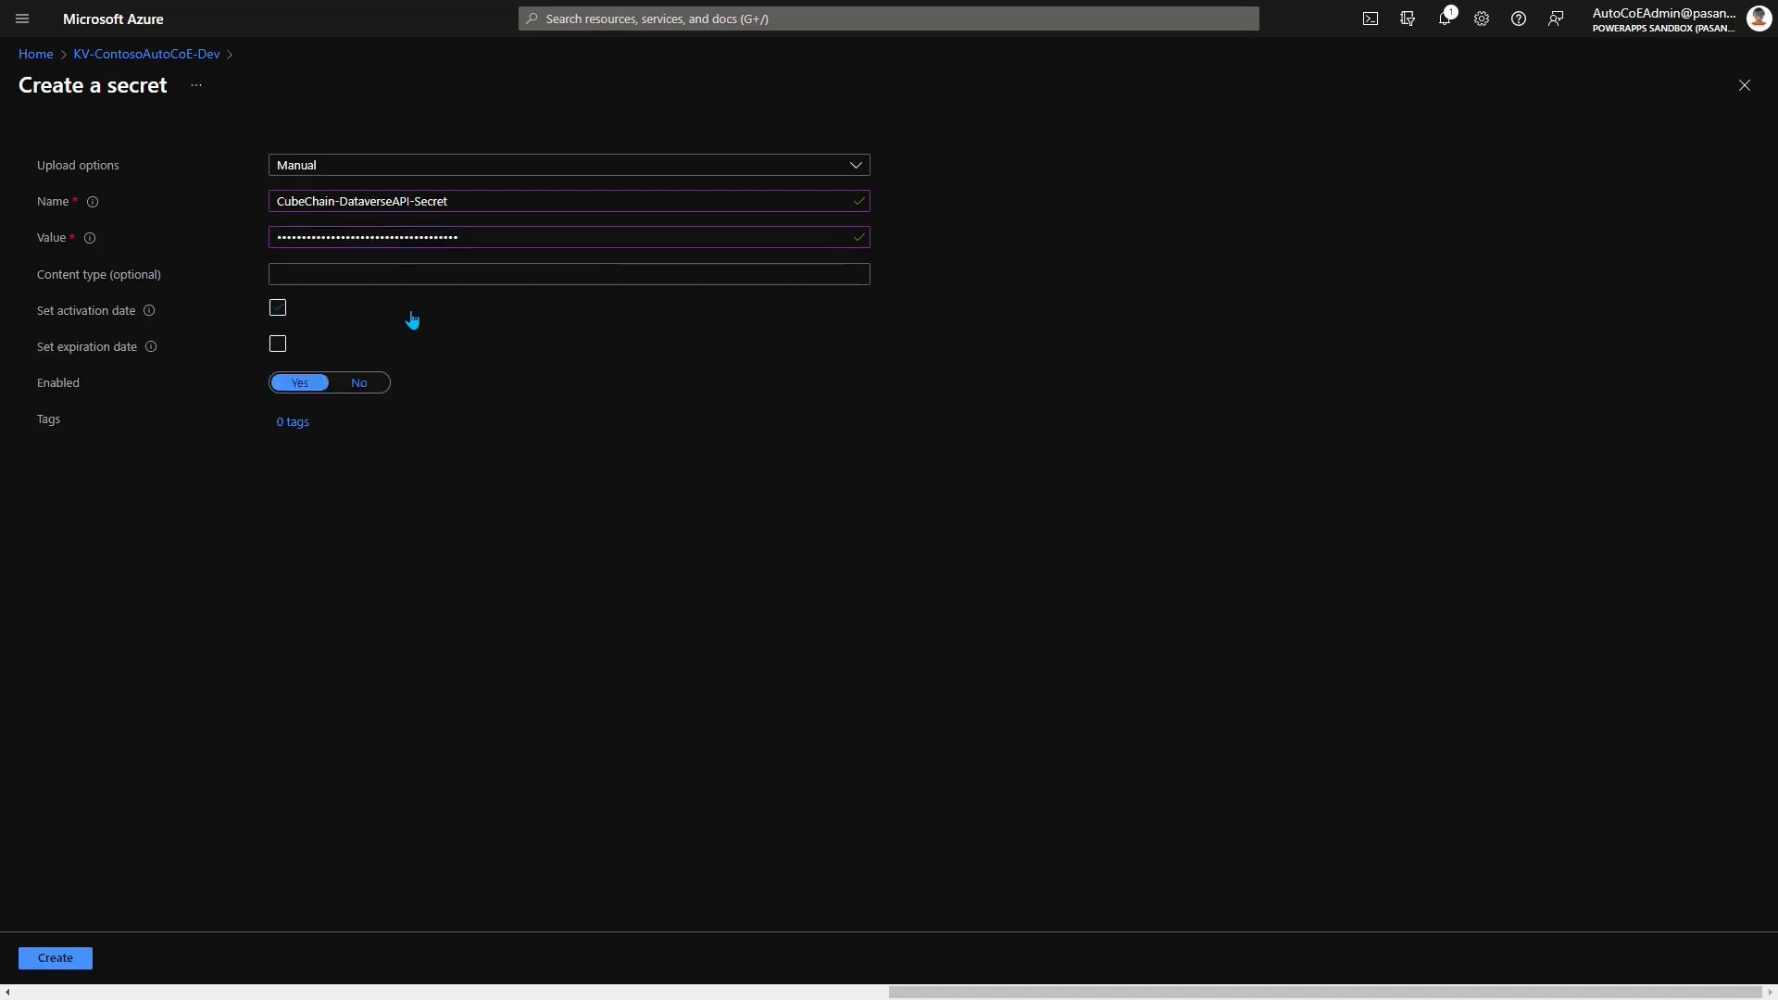
left_click(77, 955)
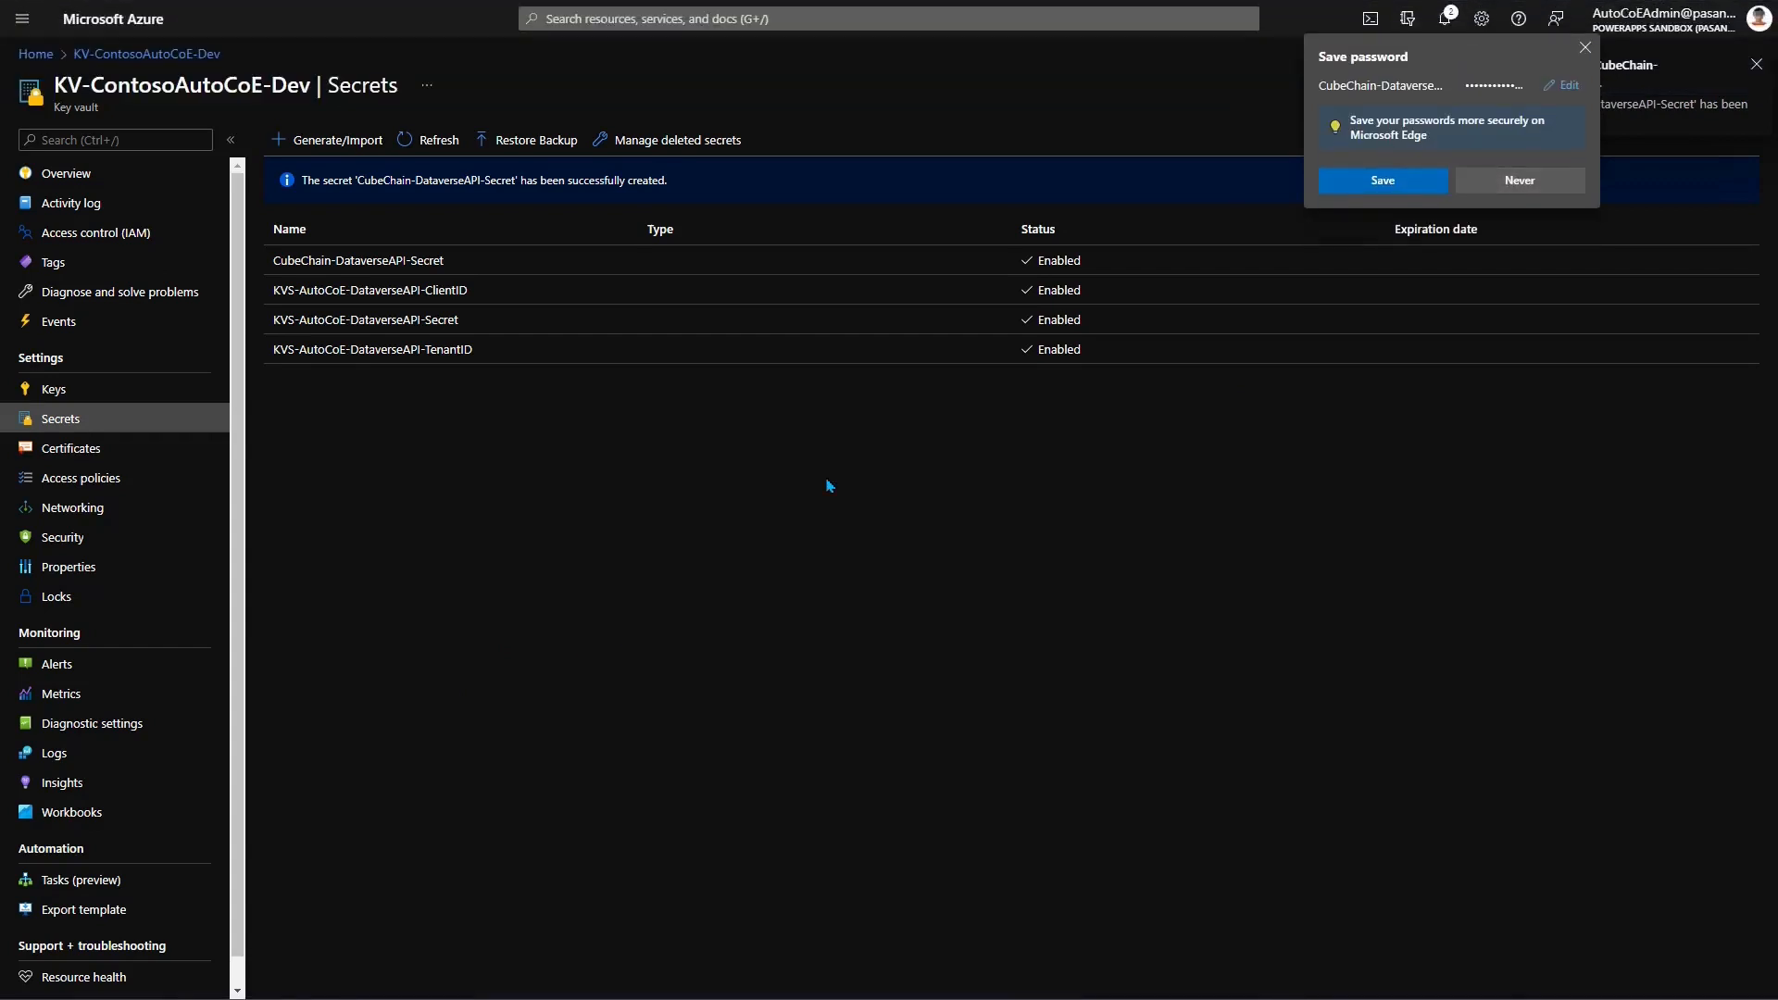
left_click(1441, 180)
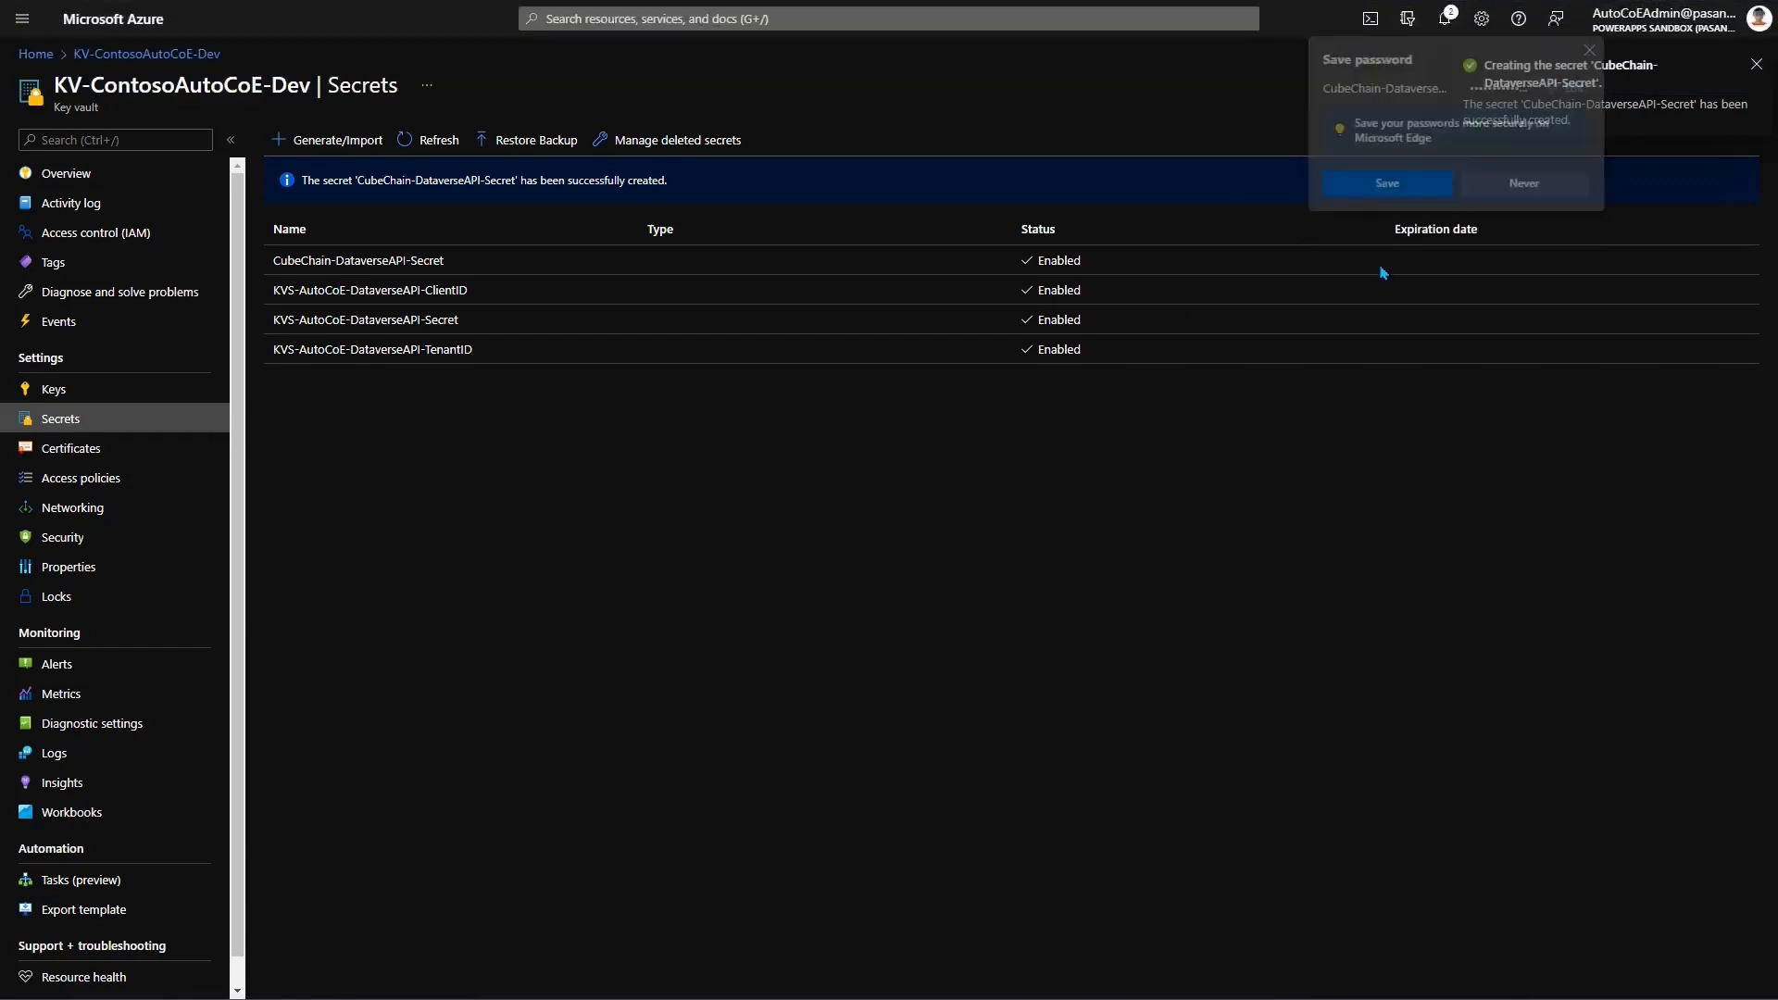
- Create a key vault secret named CubeChain-DataverseAPI-ClientID with the application's client ID as the secret value
left_click(344, 146)
left_click(329, 202)
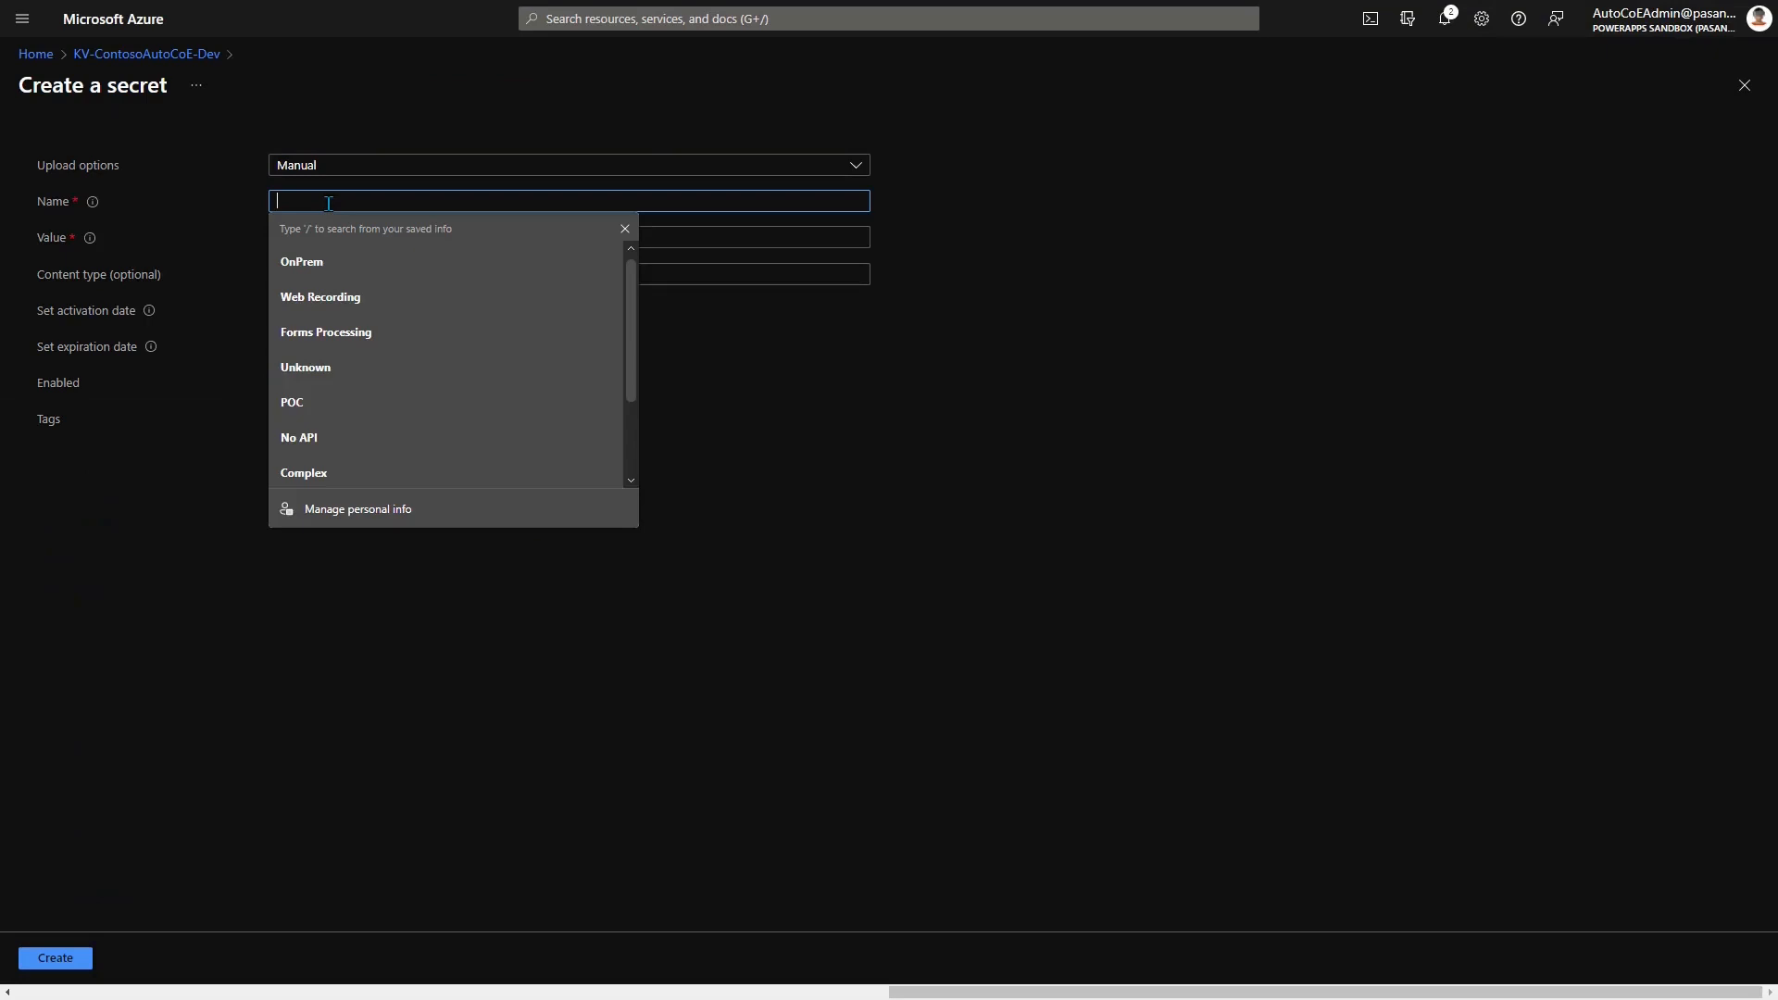
key("ctrl+v")
left_click(351, 239)
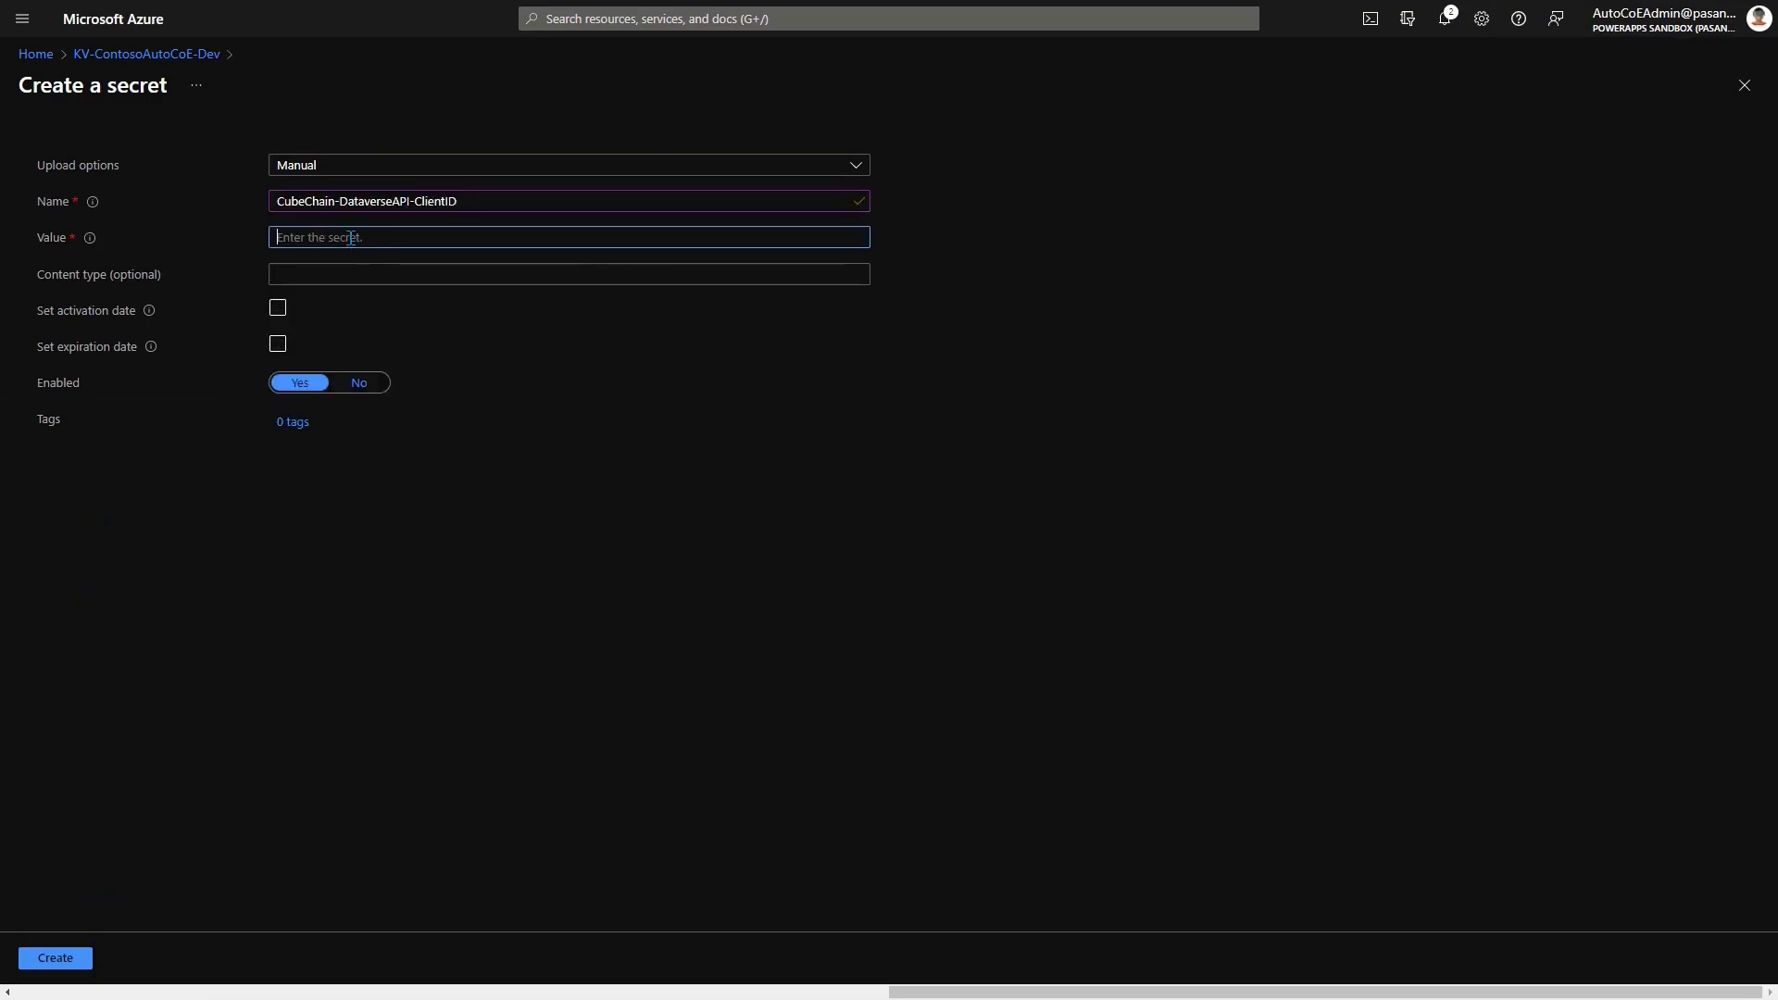
key("ctrl+v")
left_click(56, 958)
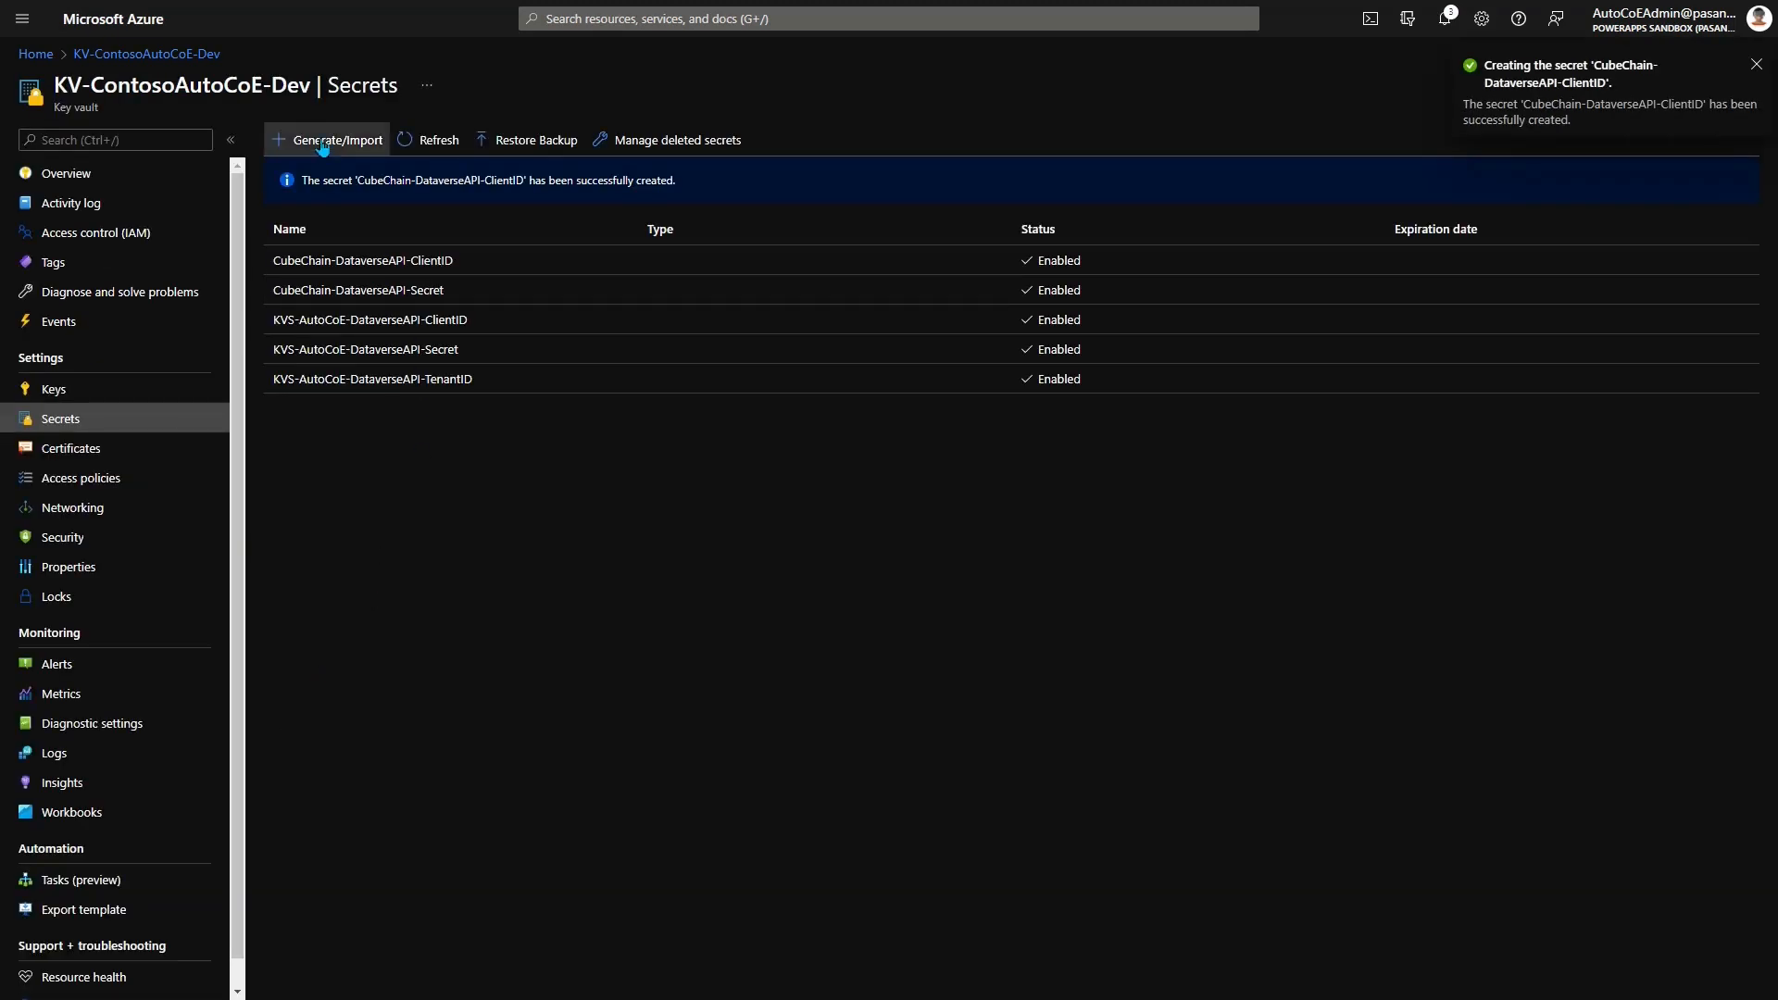
- Create a key vault secret named CubeChain-DataverseAPI-TenantID with the directory's tenant ID as the secret value
left_click(321, 148)
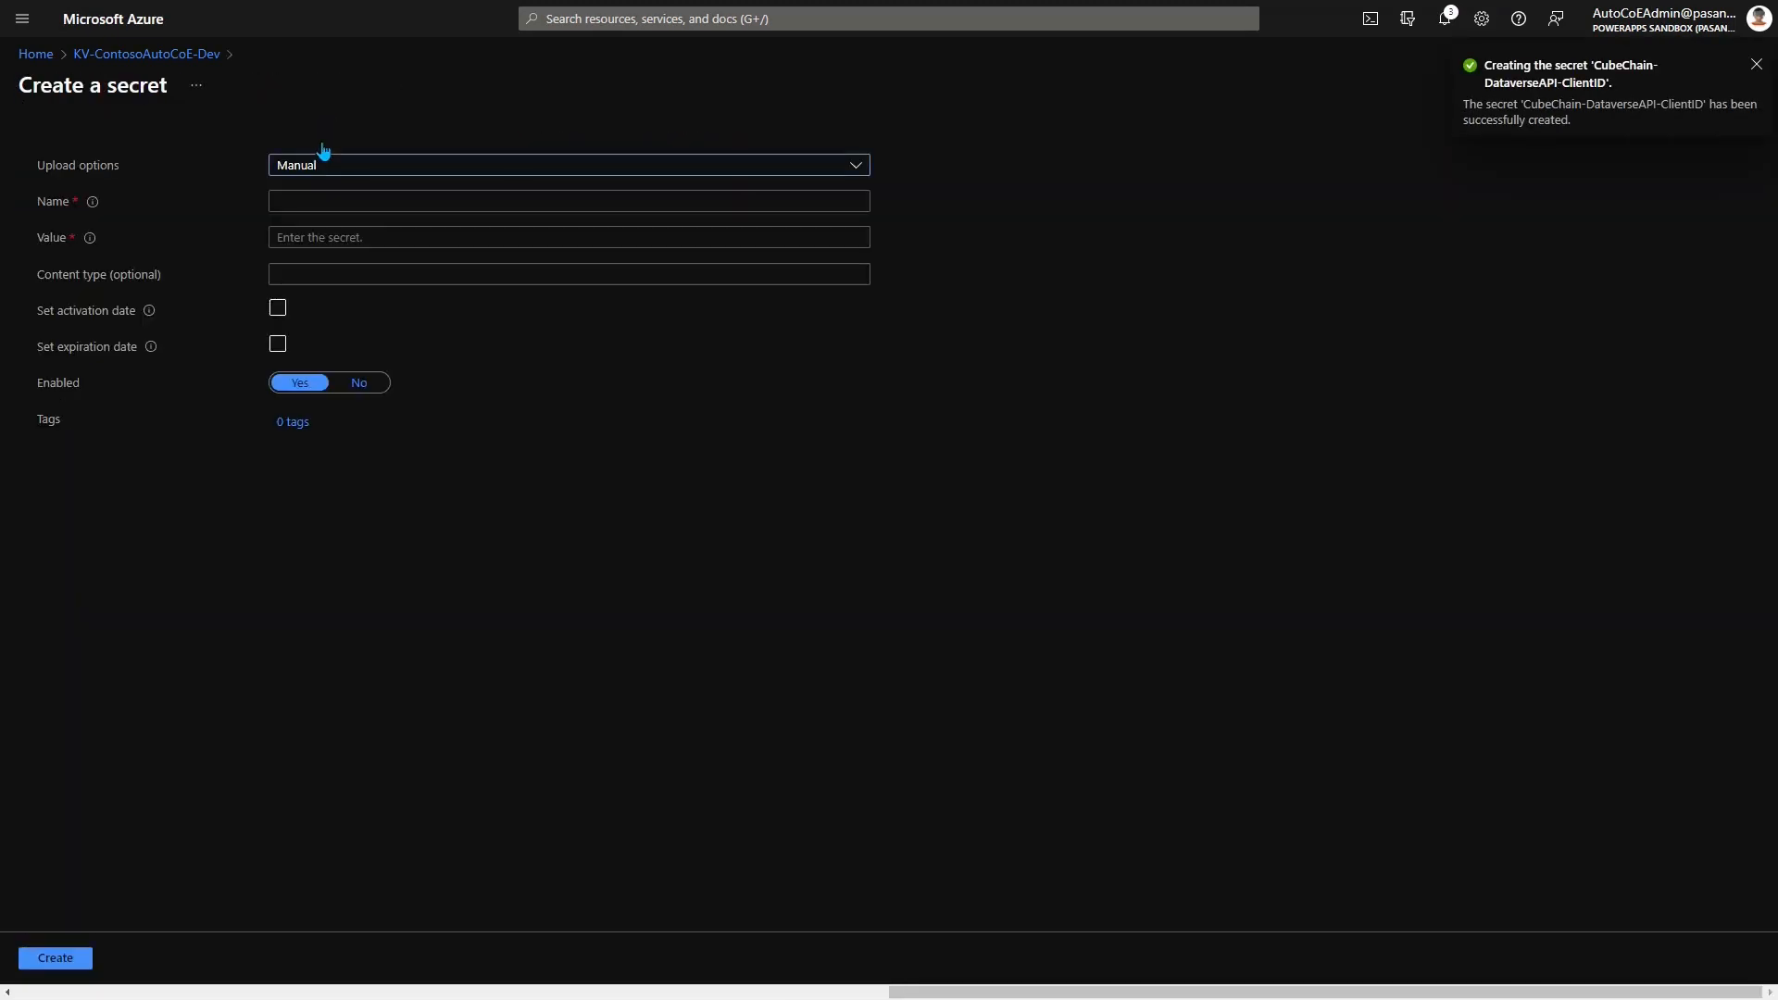
left_click(341, 198)
key("ctrl+v")
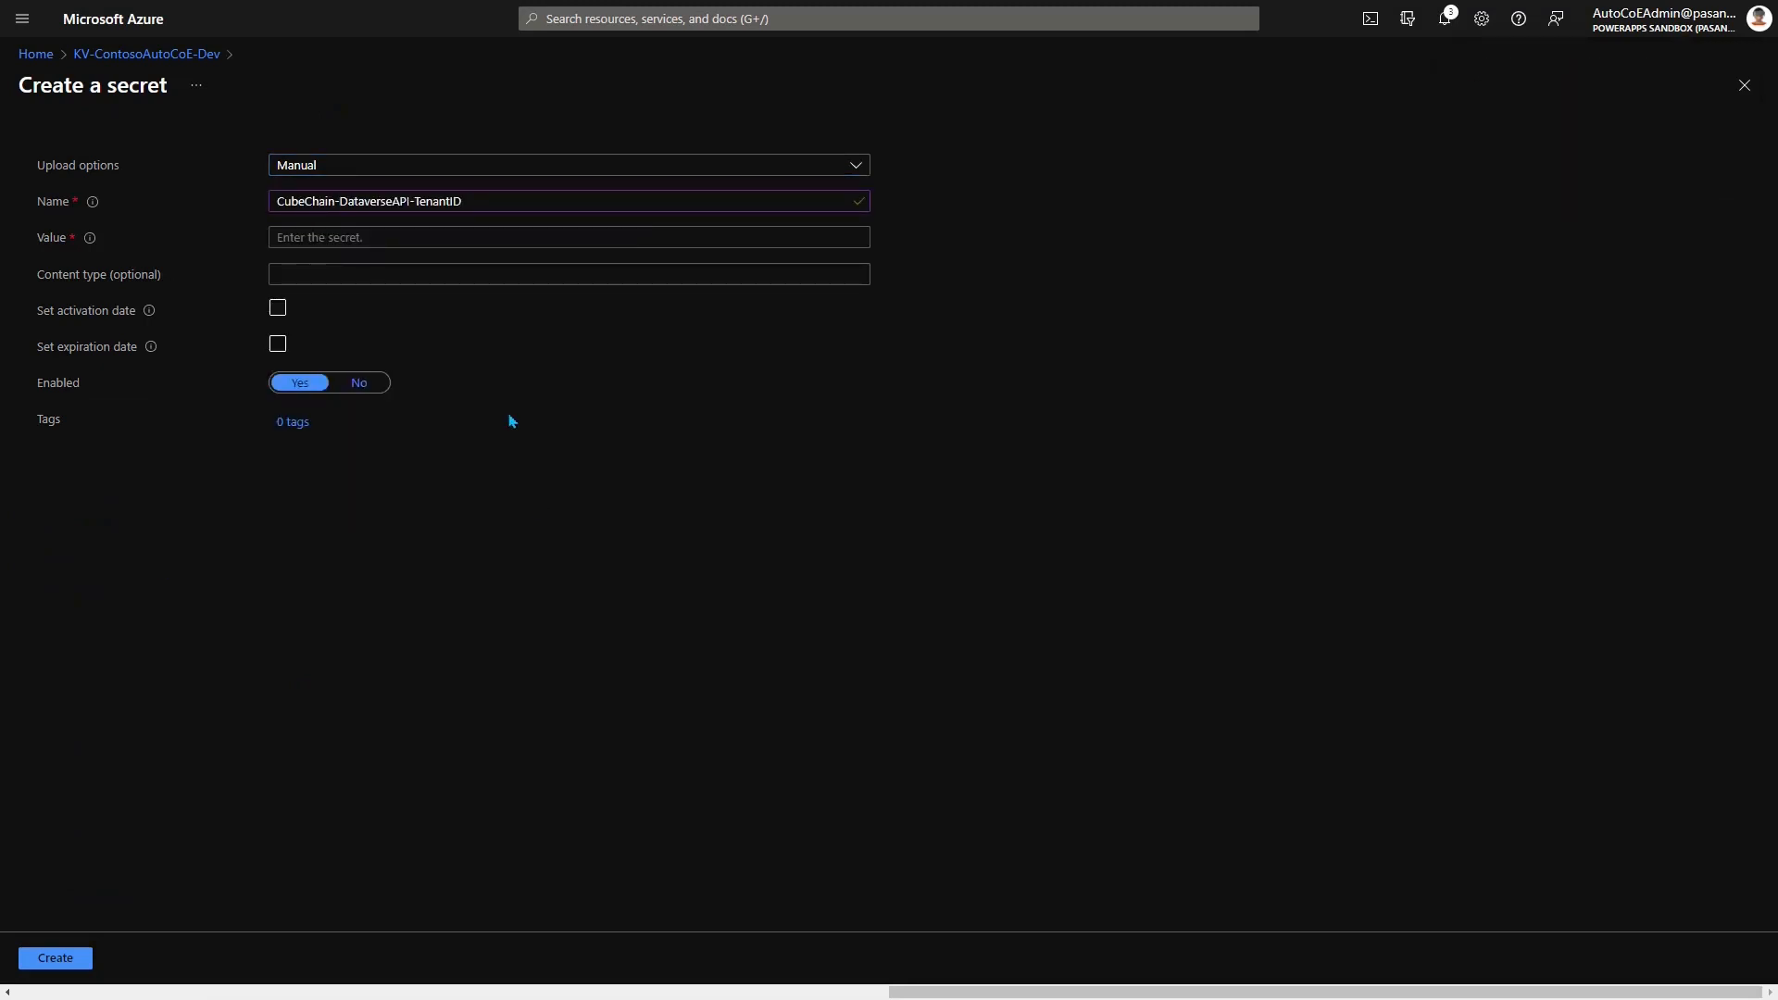
left_click(354, 235)
key("ctrl+v")
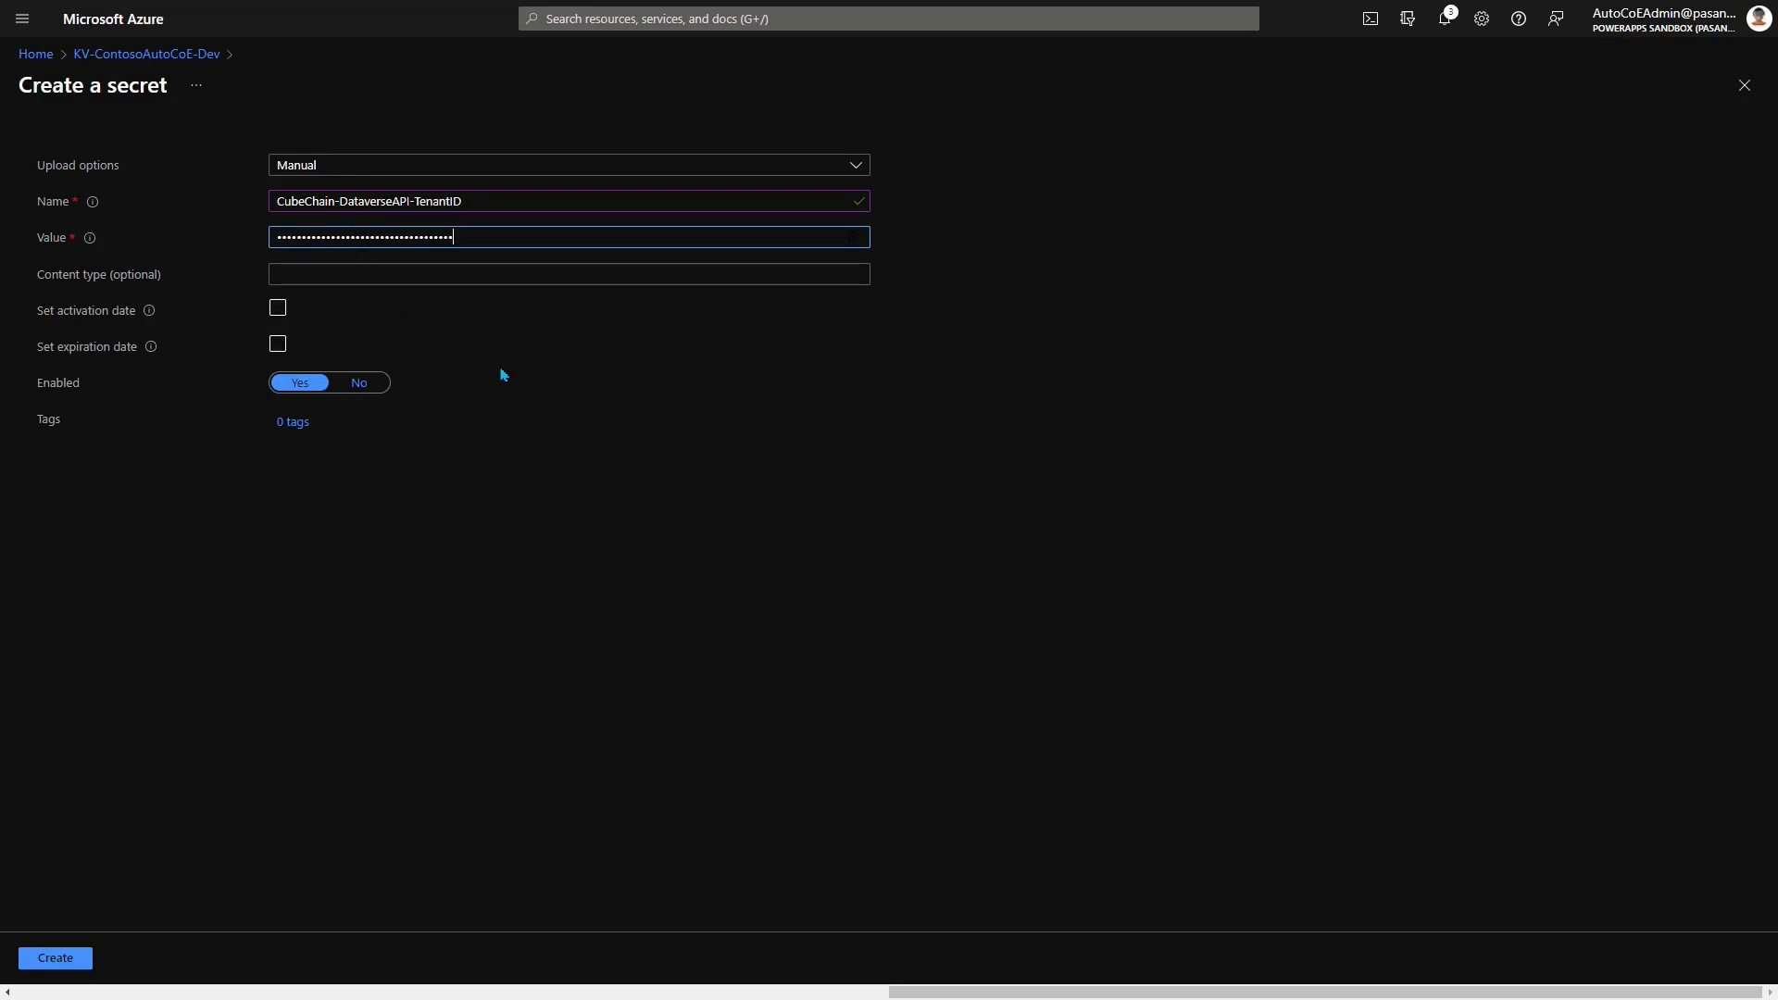
left_click(55, 958)
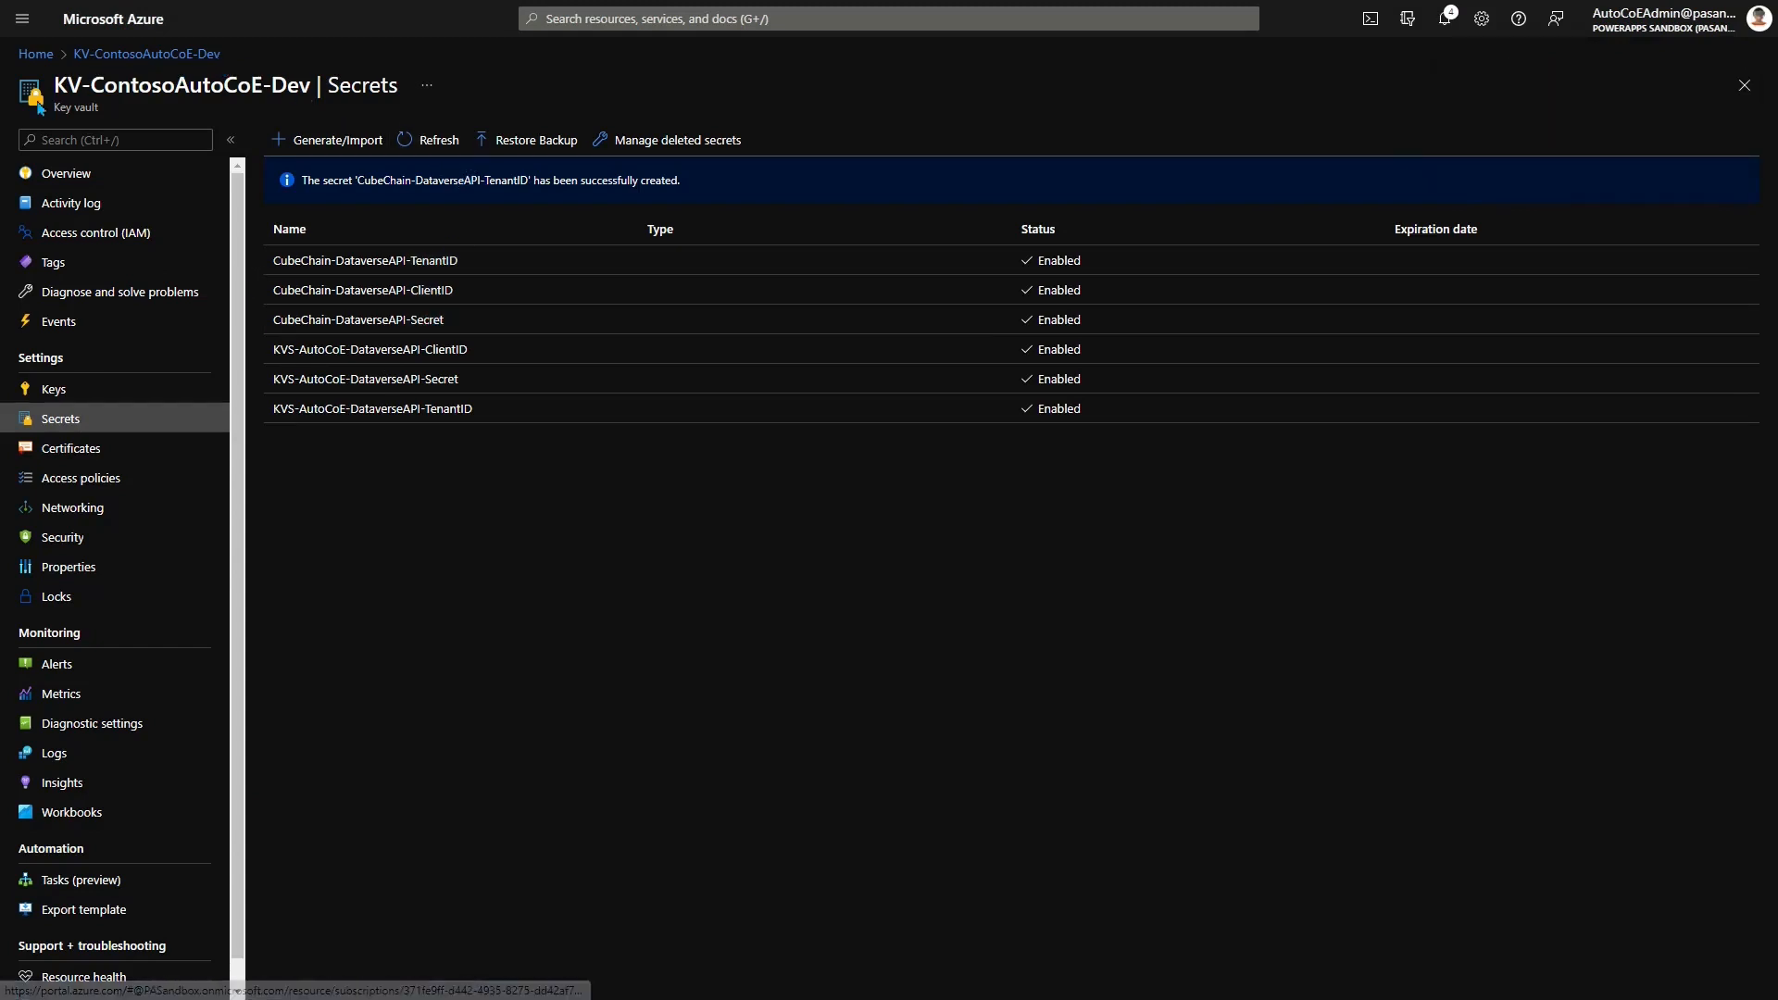
left_click_drag(53, 93, 307, 85)
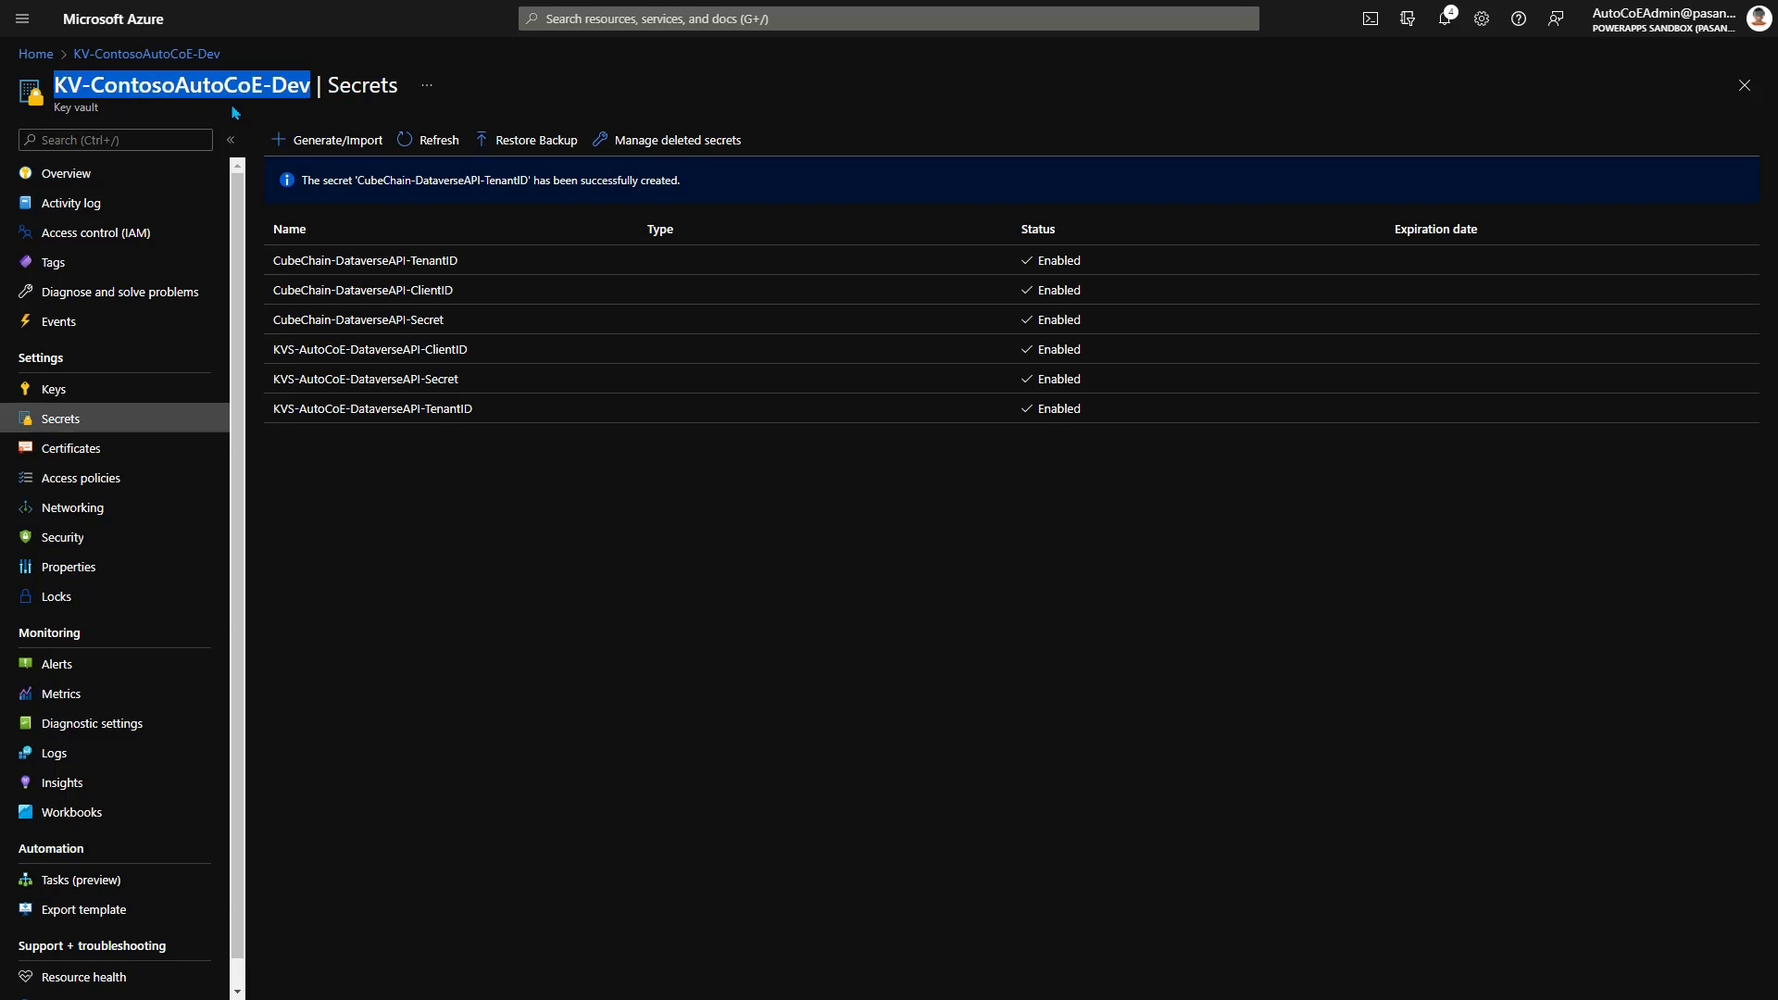
left_click(454, 473)
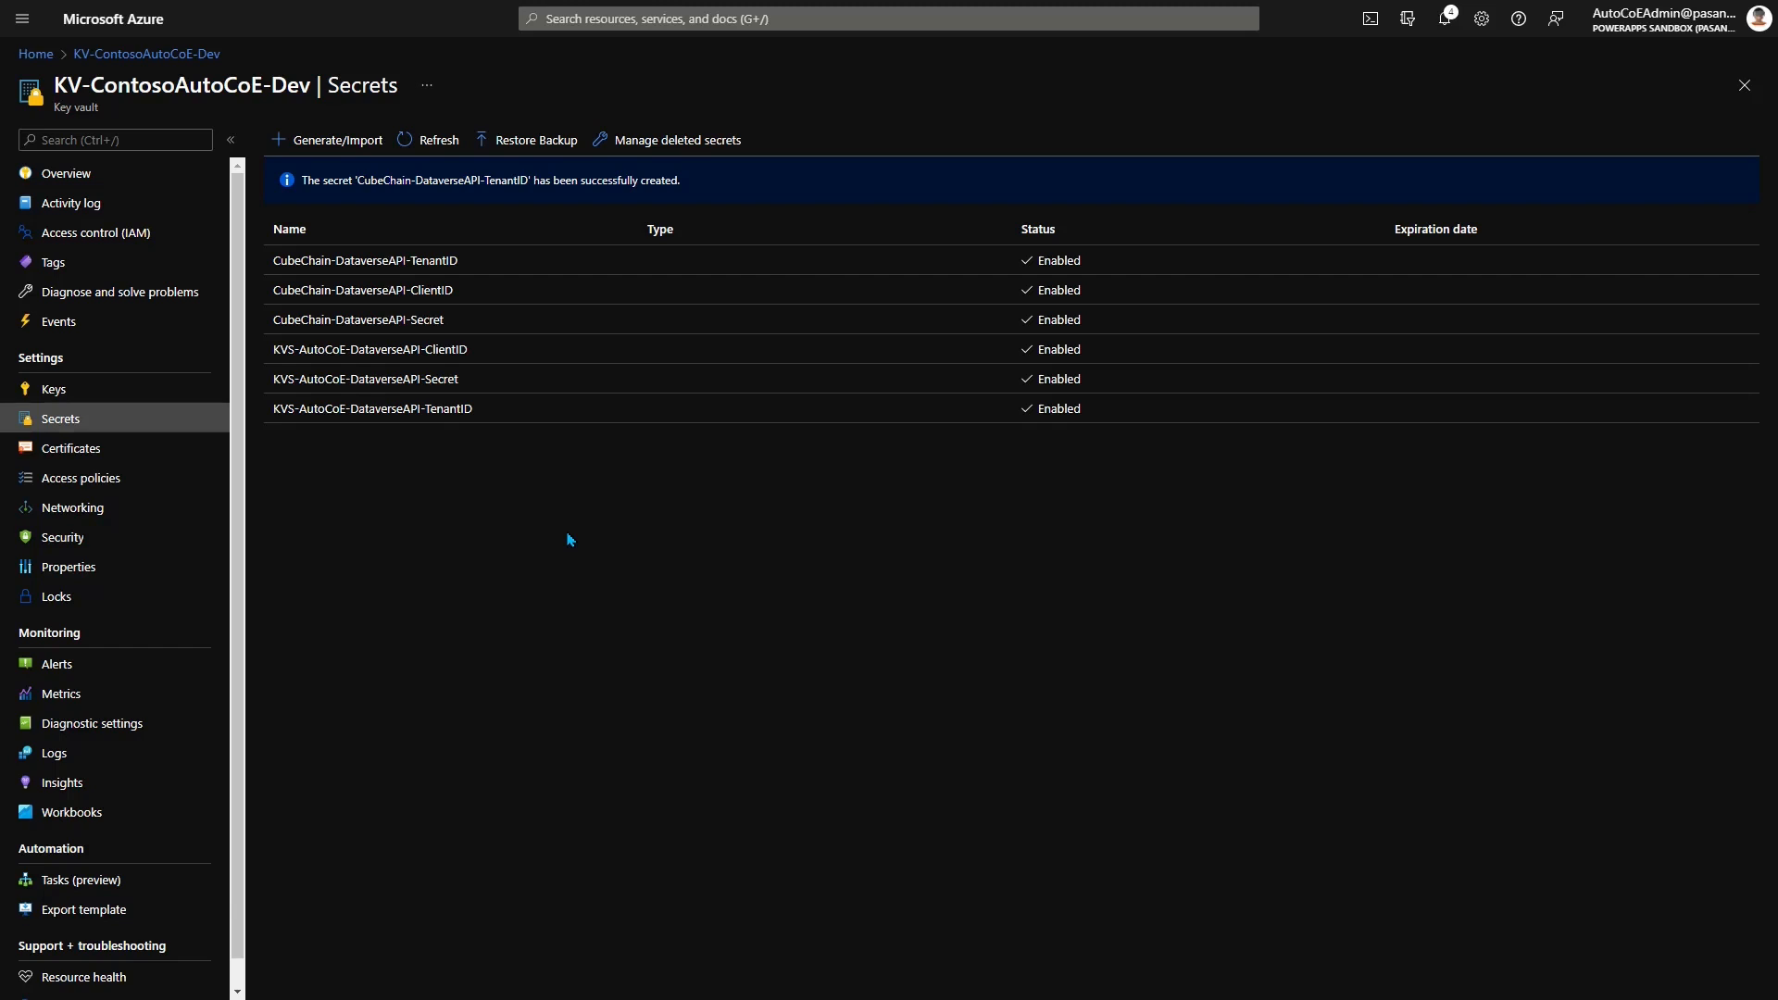
- Switch to the Power Platform admin center and open the application users settings of the CubeChain_Dev environment
left_click(597, 14)
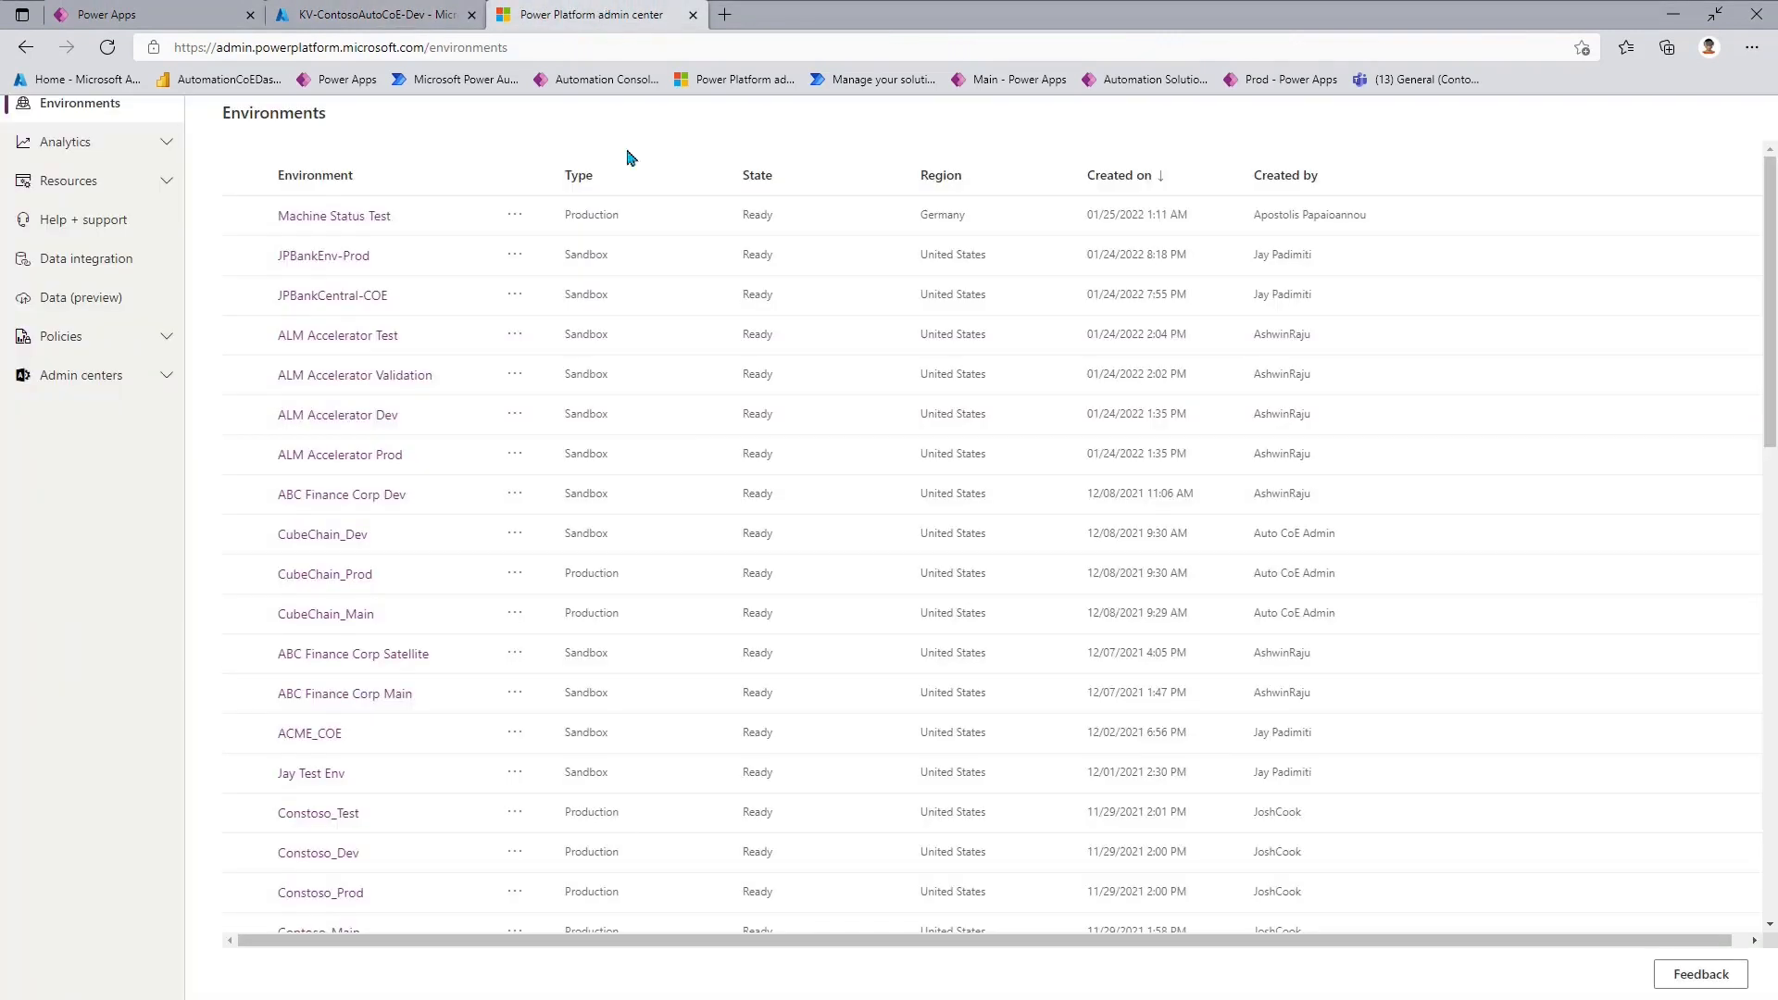
scroll(356, 471, "down", 3)
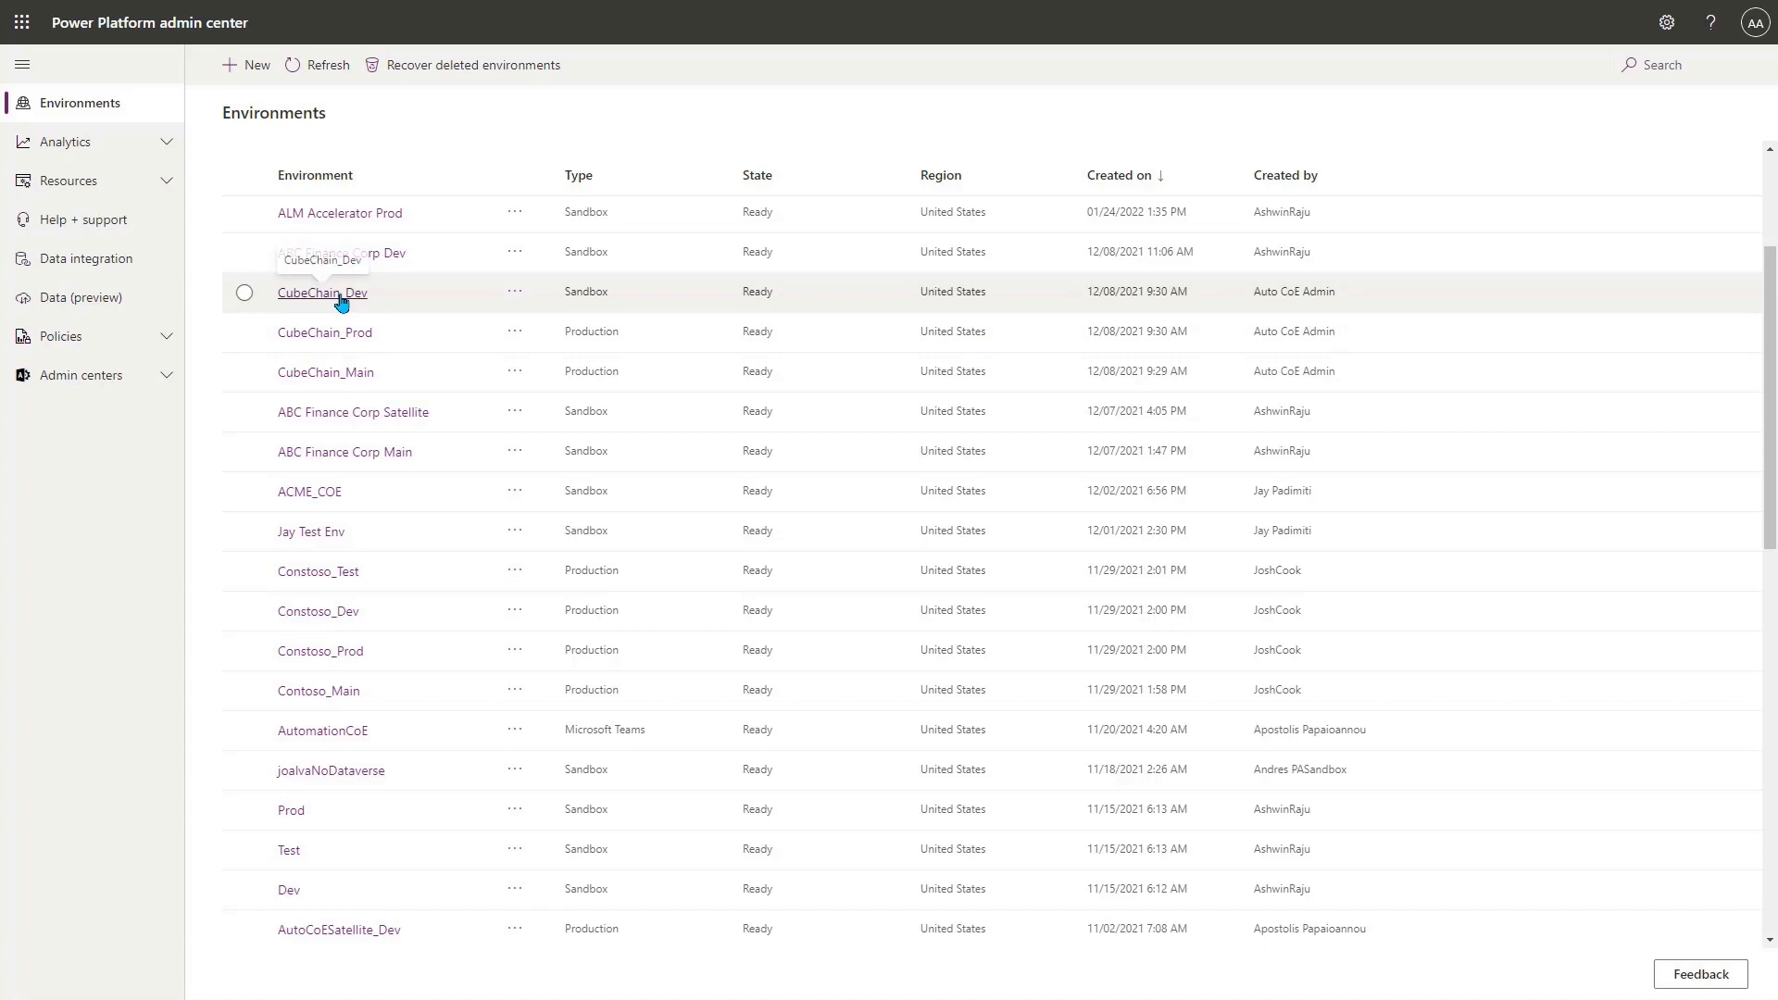
left_click(341, 294)
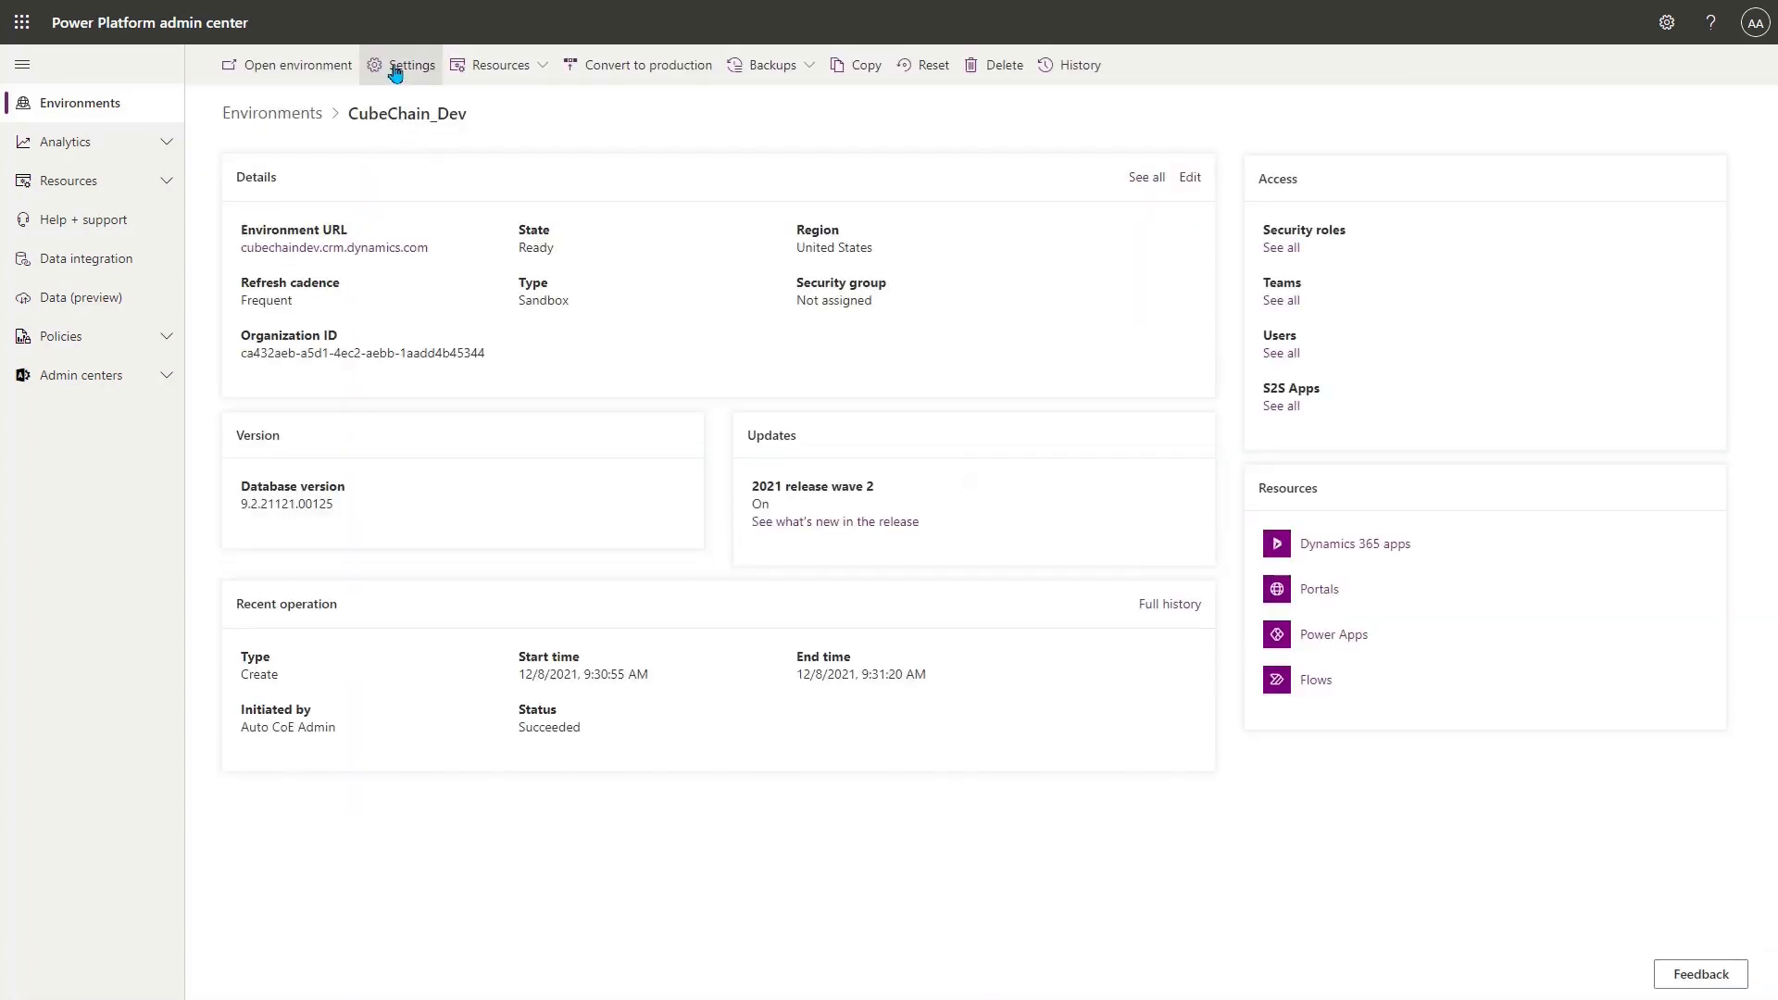
left_click(395, 67)
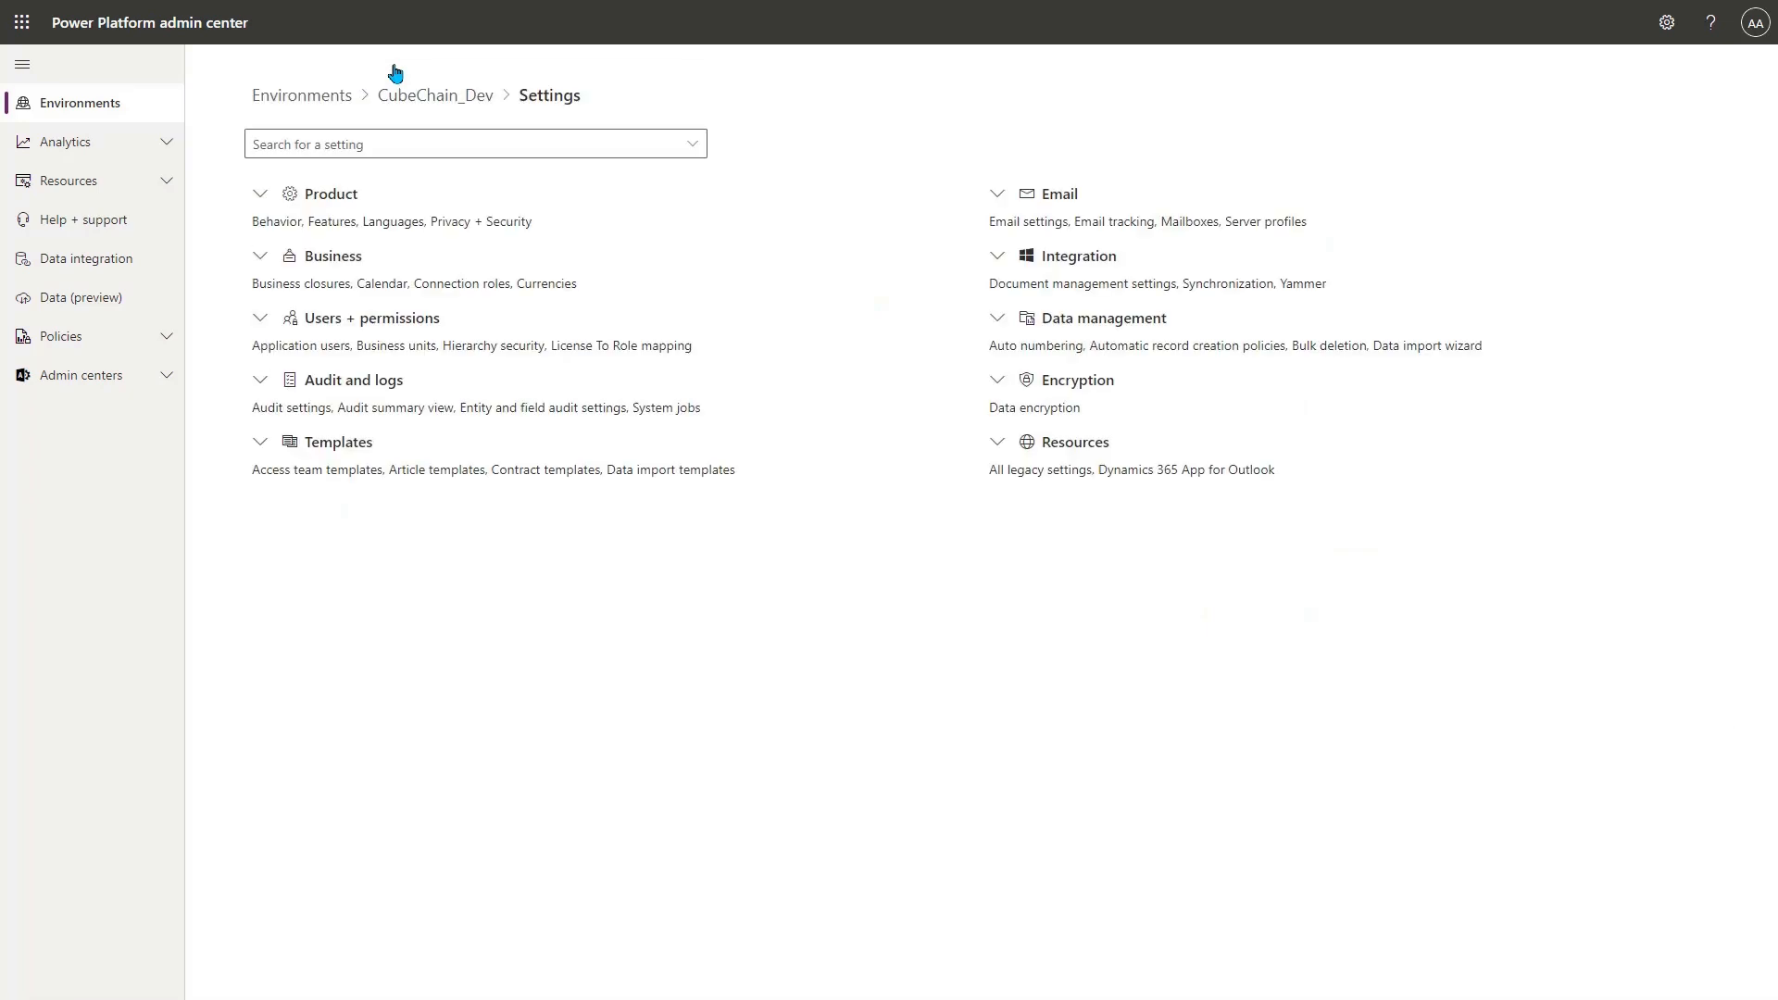
left_click(260, 320)
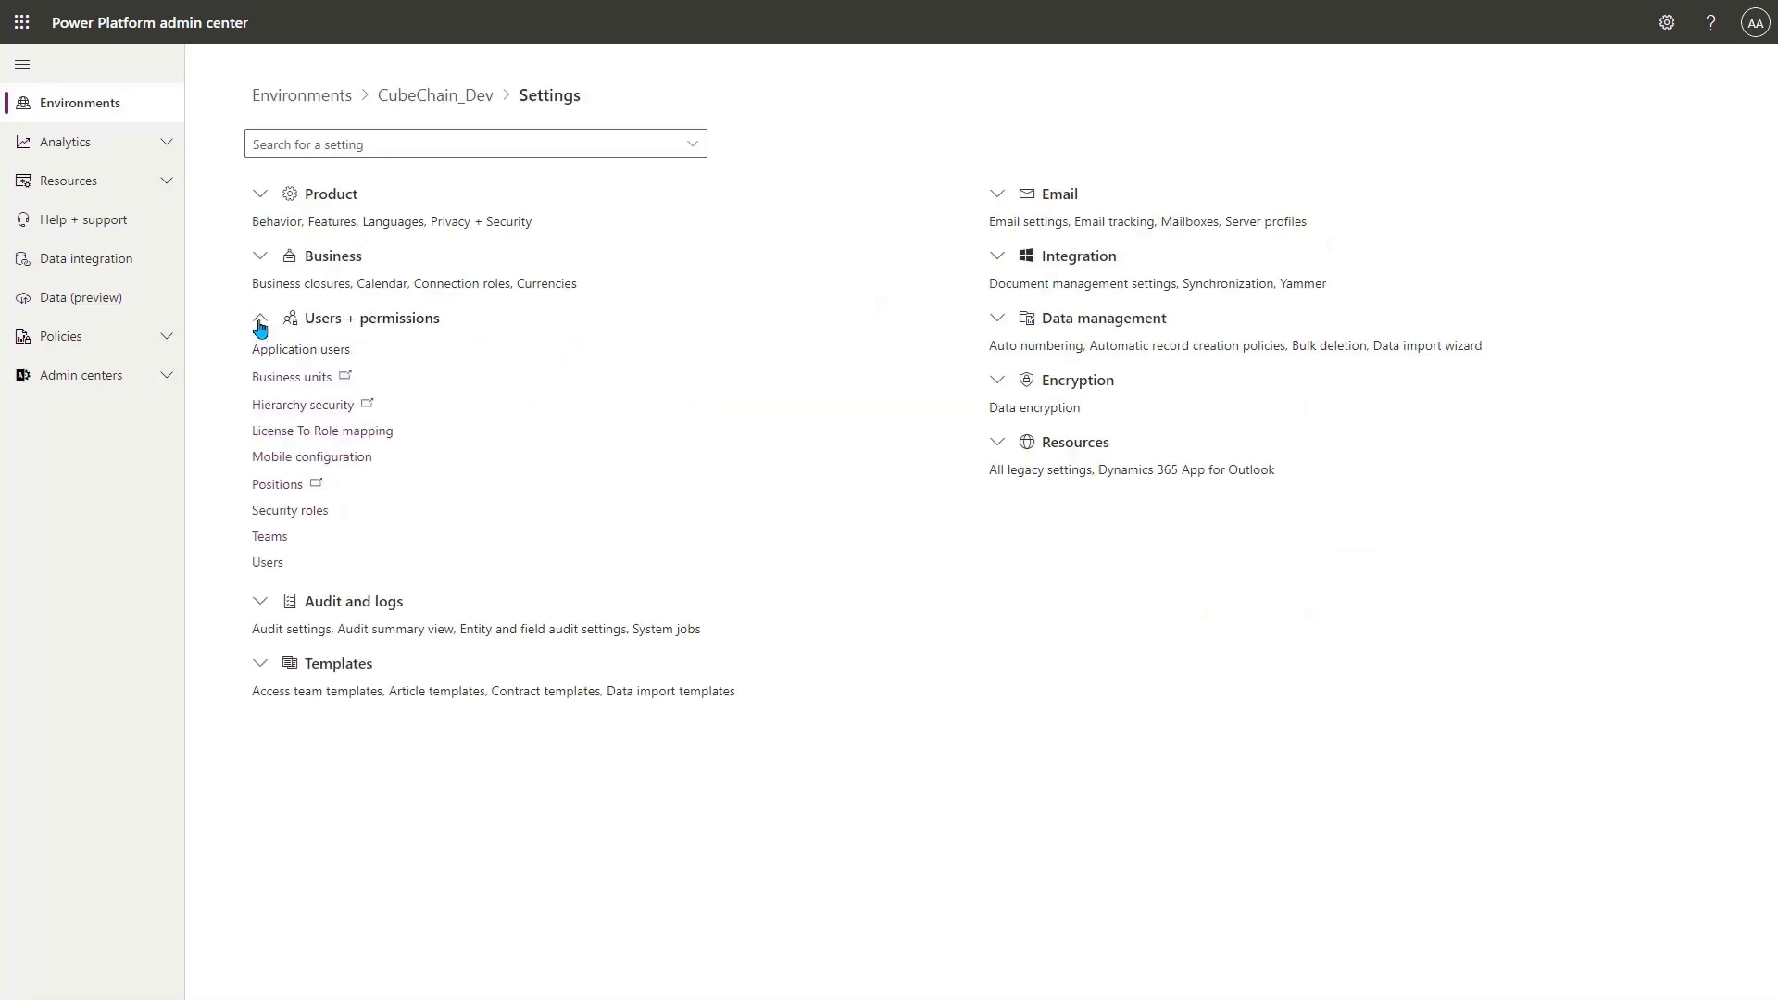
left_click(301, 350)
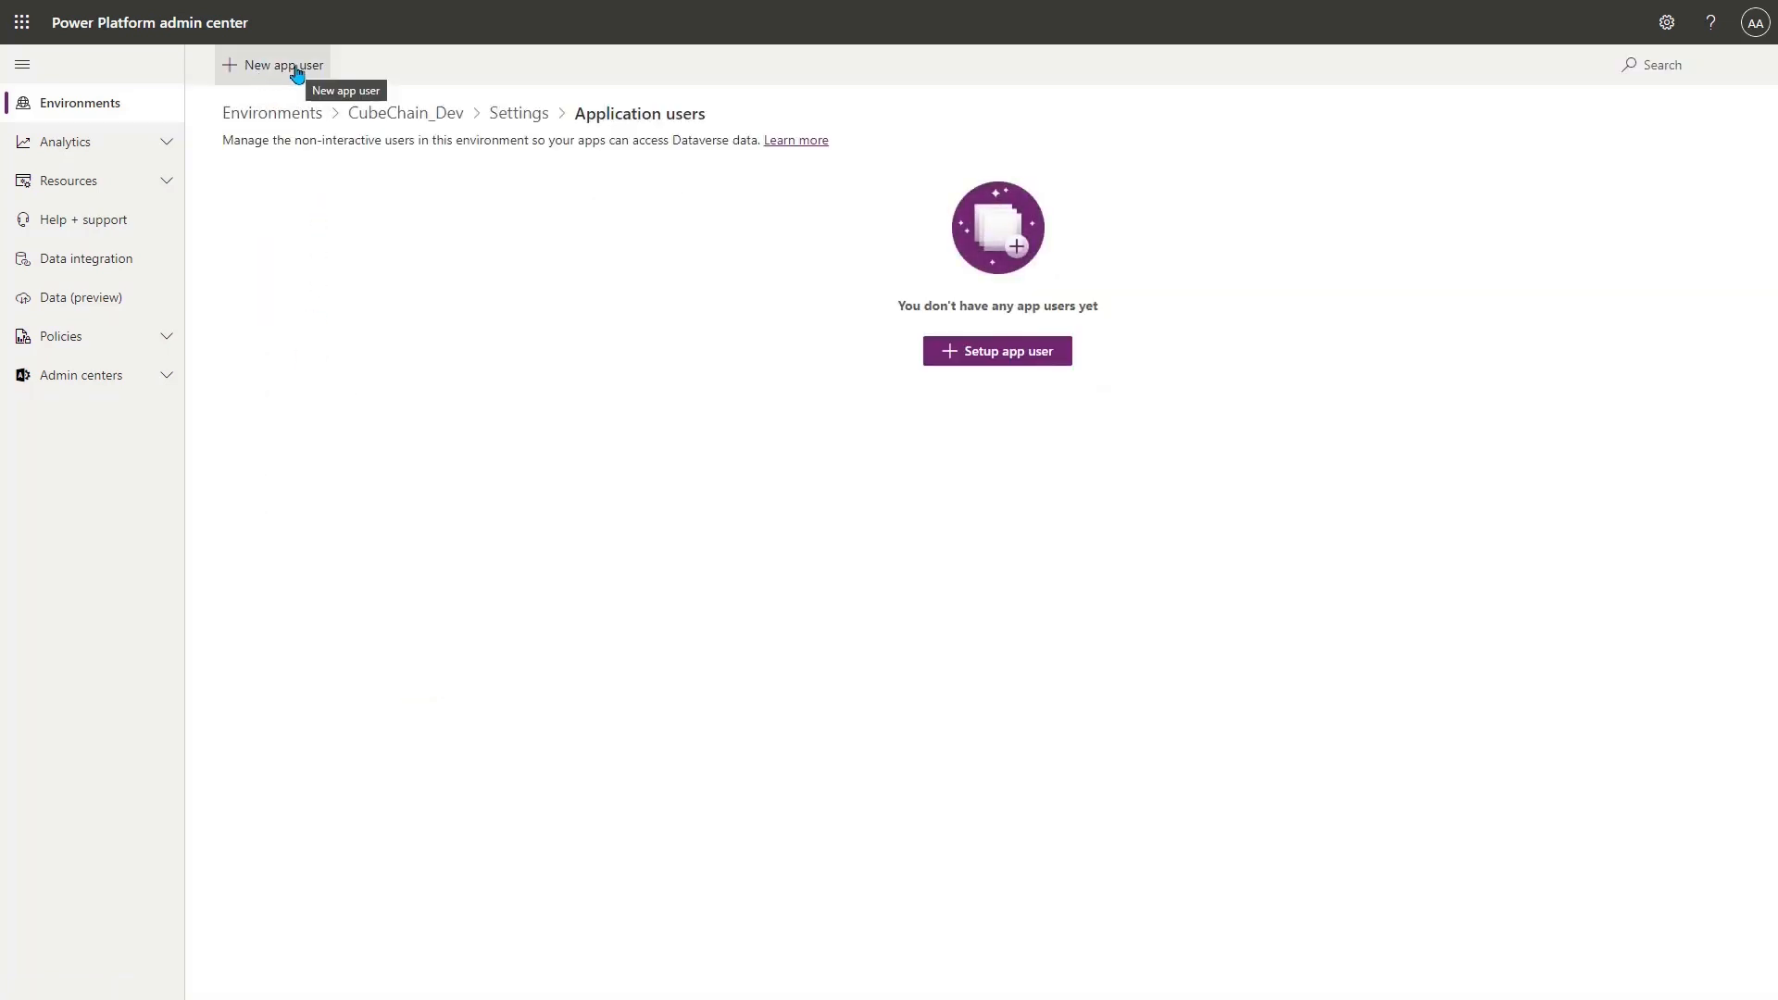
- Start a new app user with business unit cubechaindev and add the CubeChain-AutoCoE-Dataverse app from Azure Active Directory
left_click(296, 69)
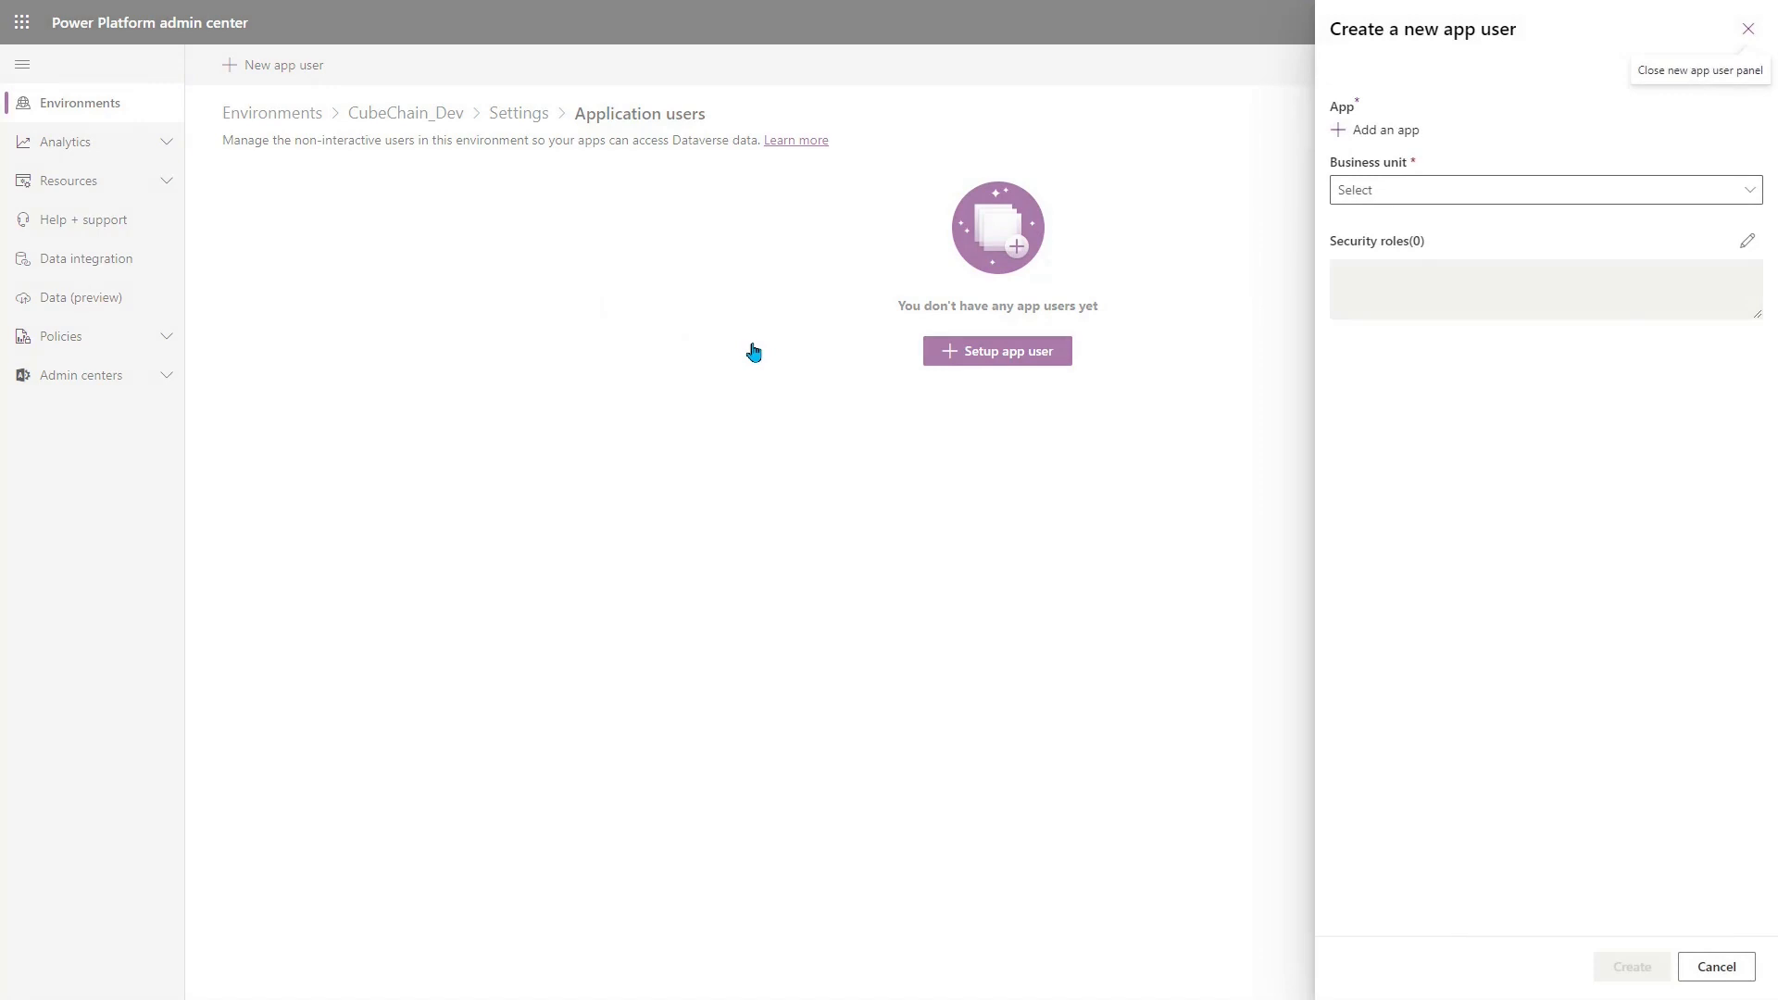
left_click(1457, 189)
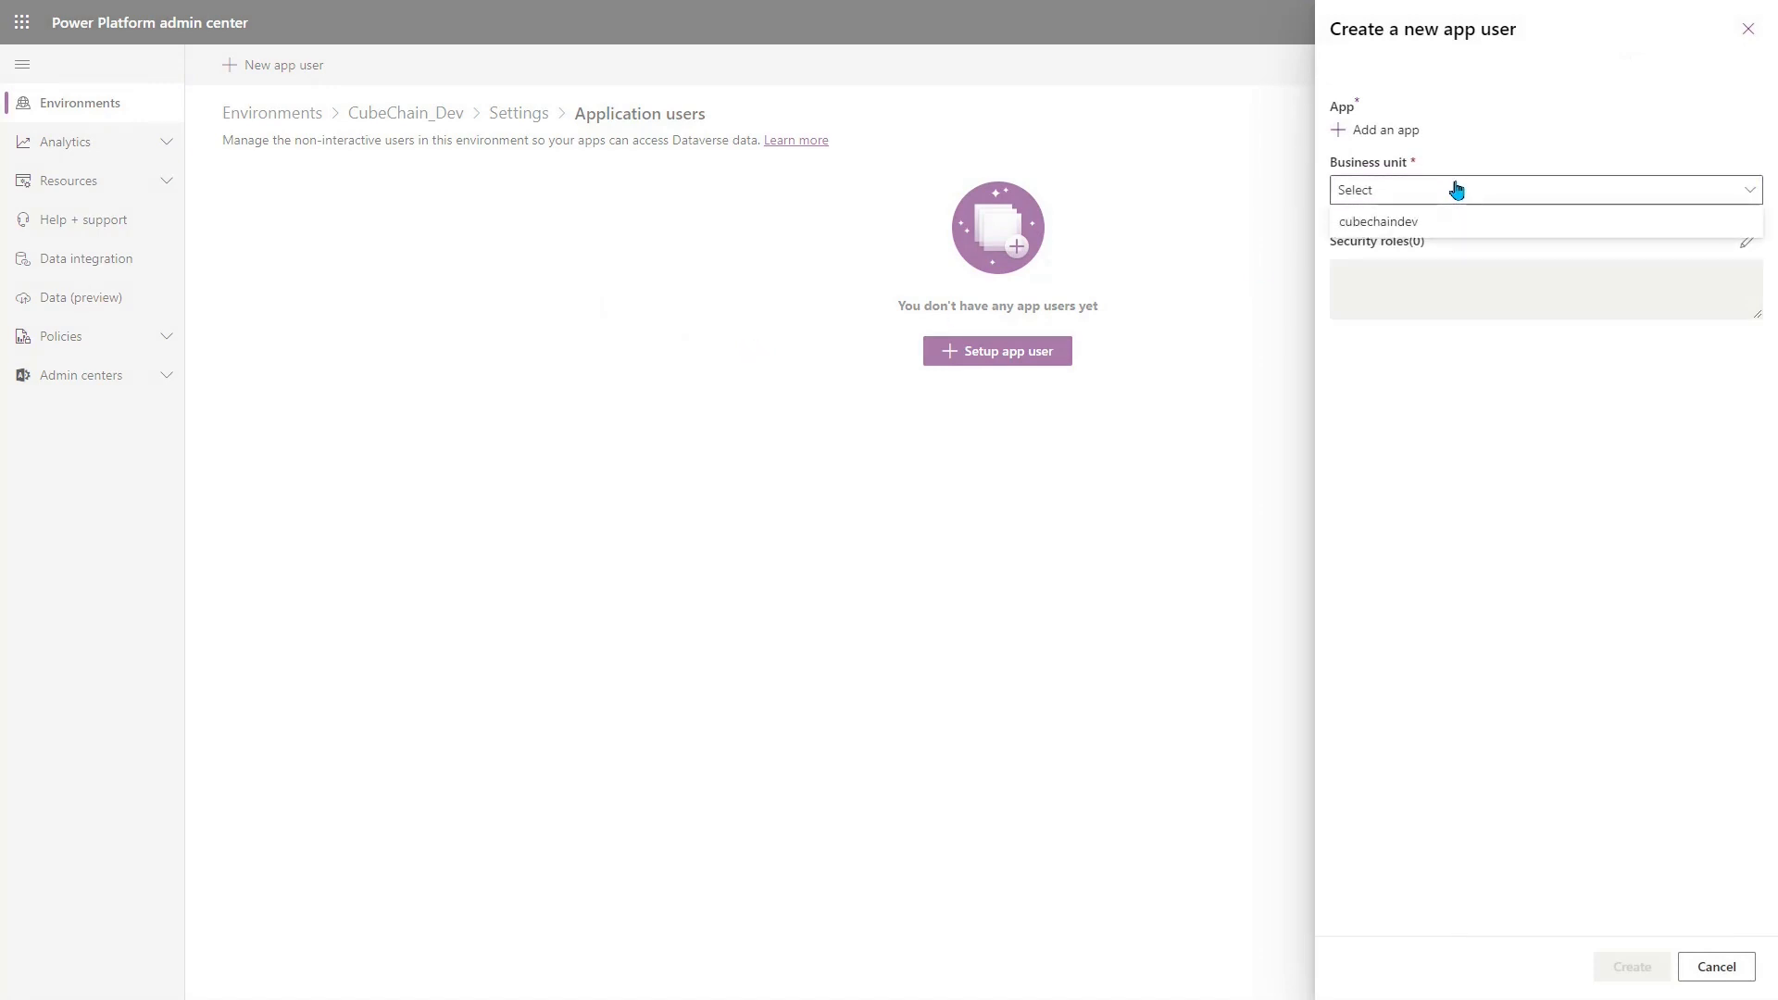
left_click(1400, 222)
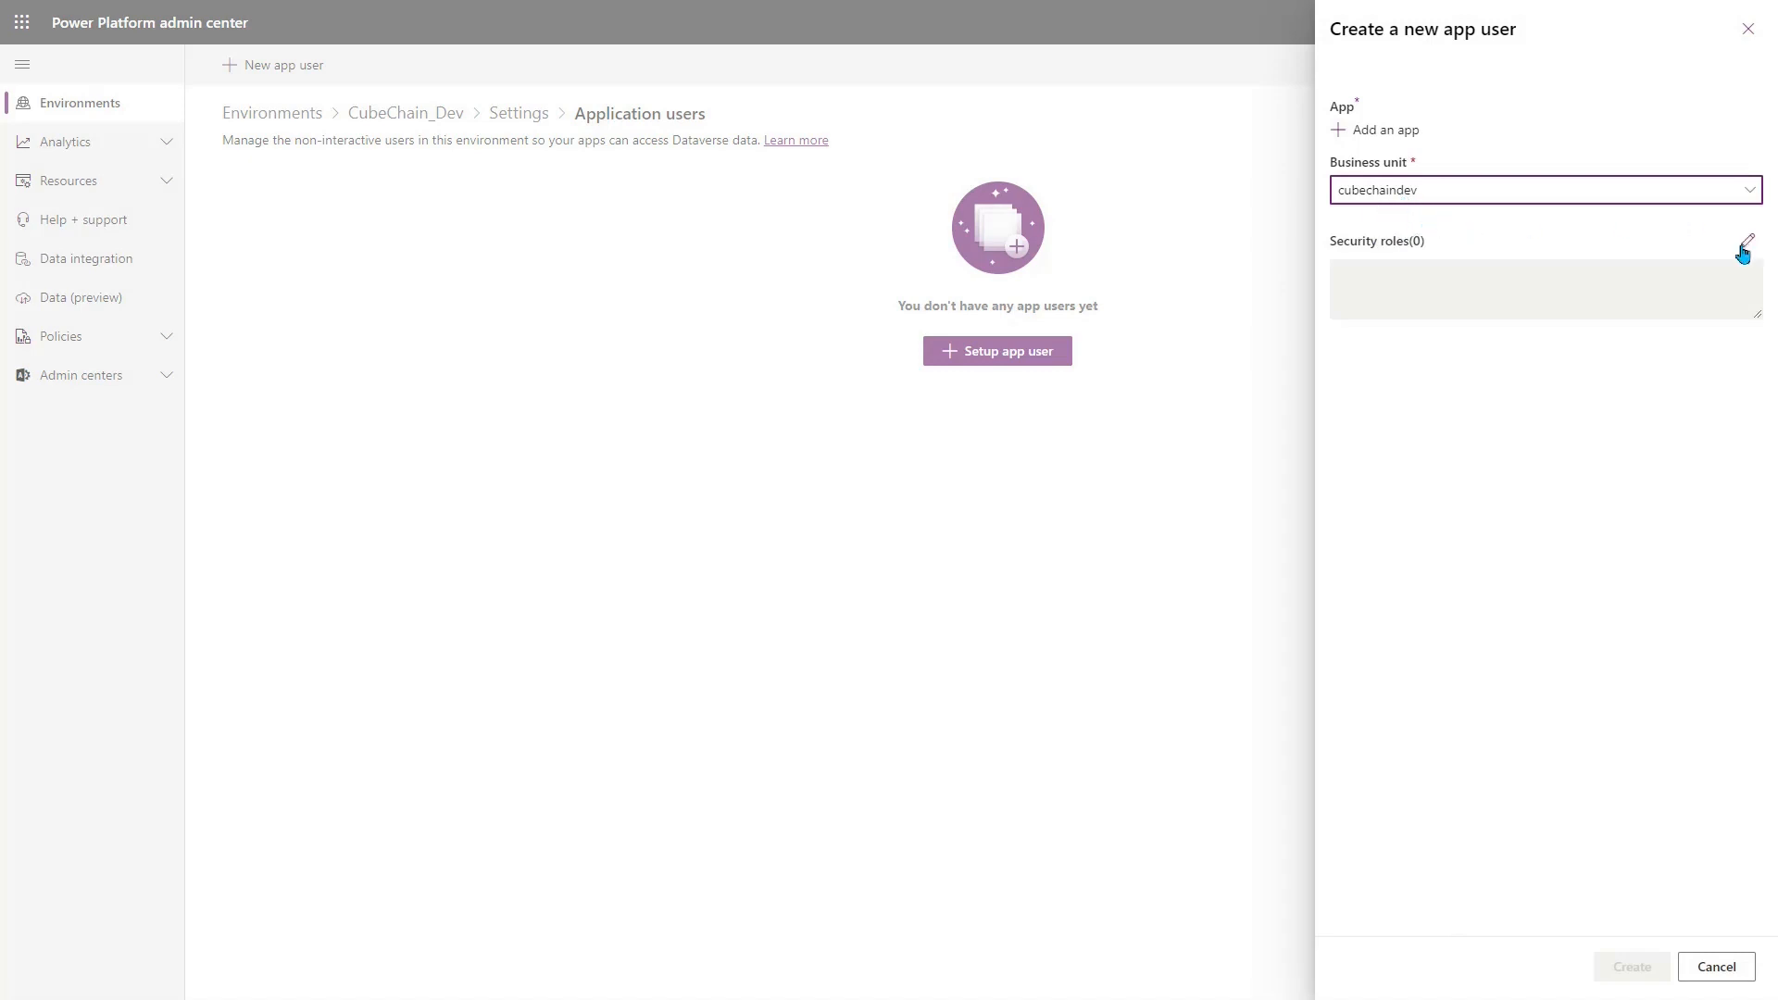
left_click(1389, 131)
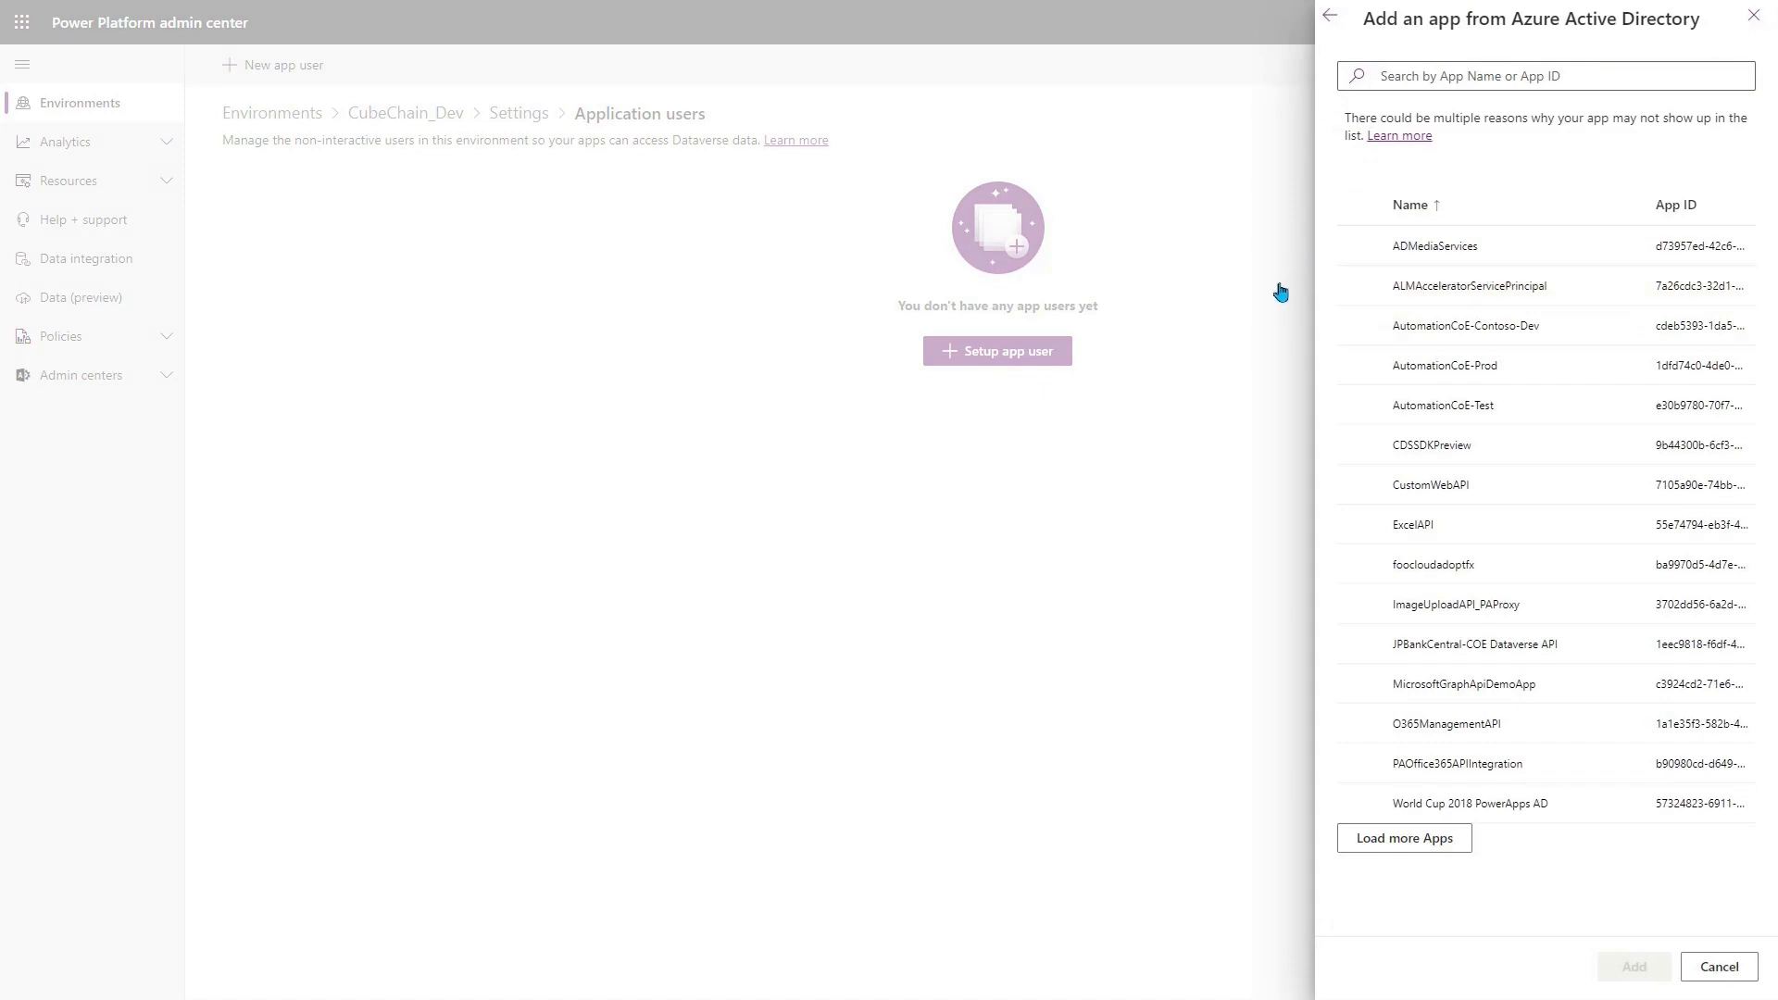
left_click(1443, 74)
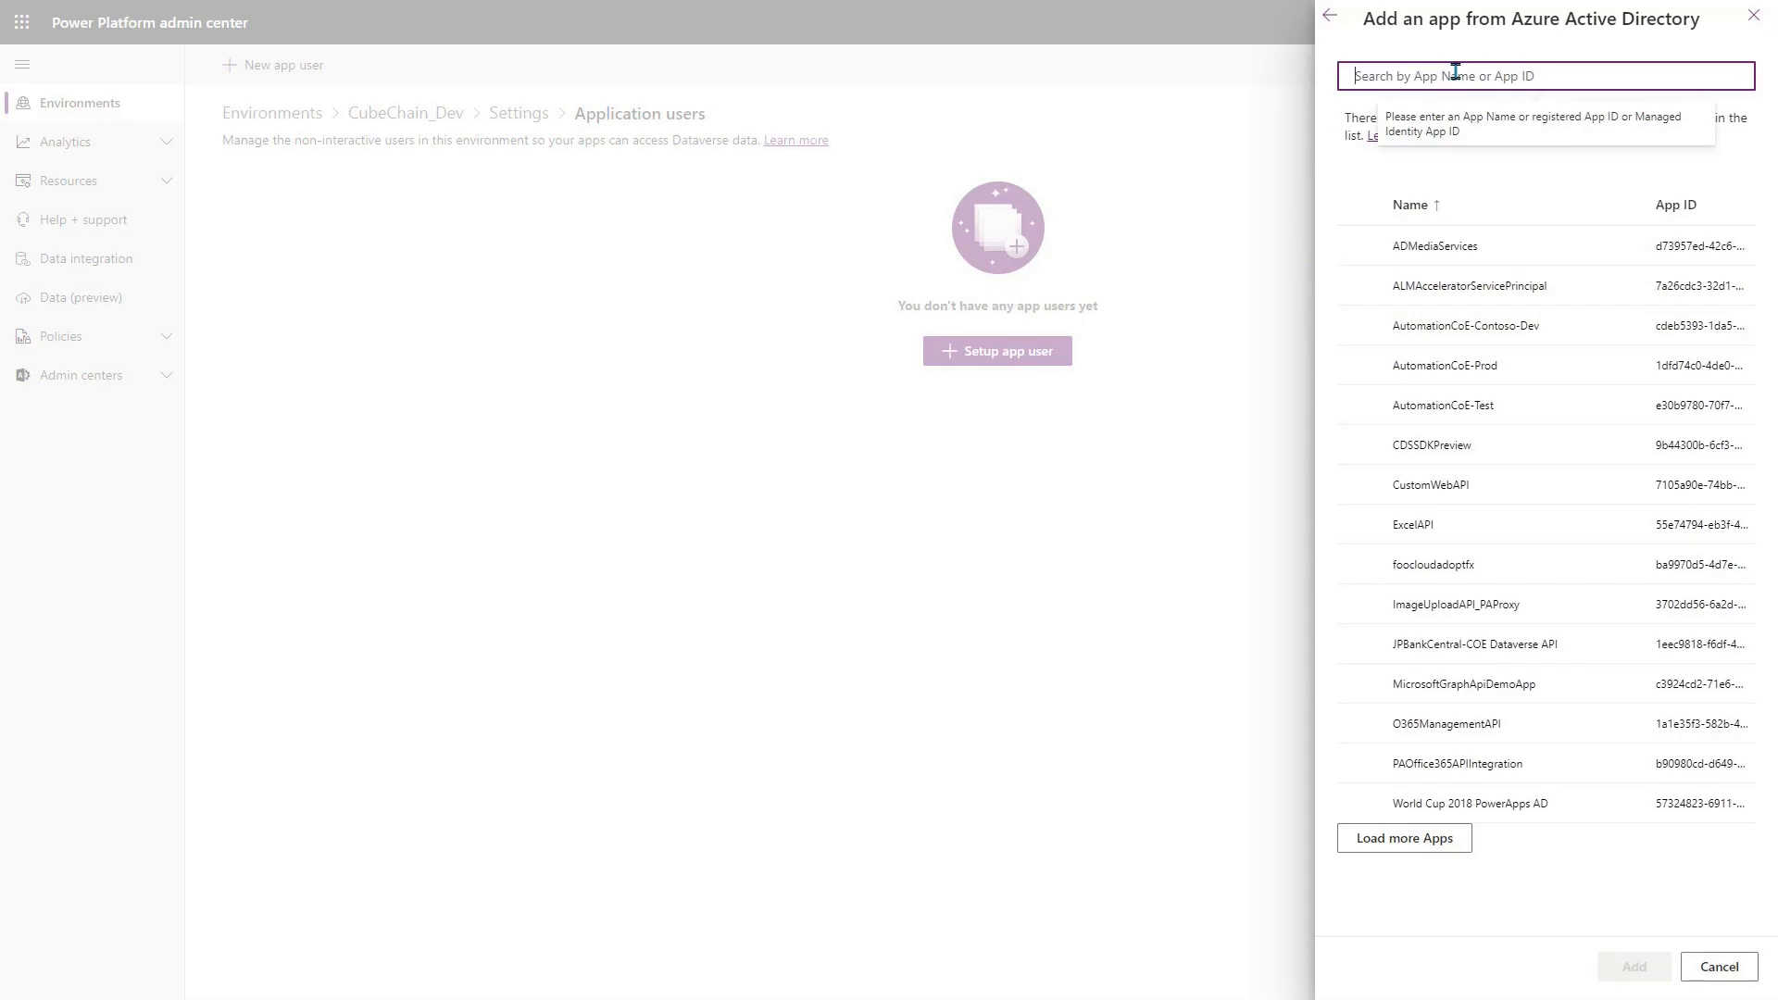
type("cub")
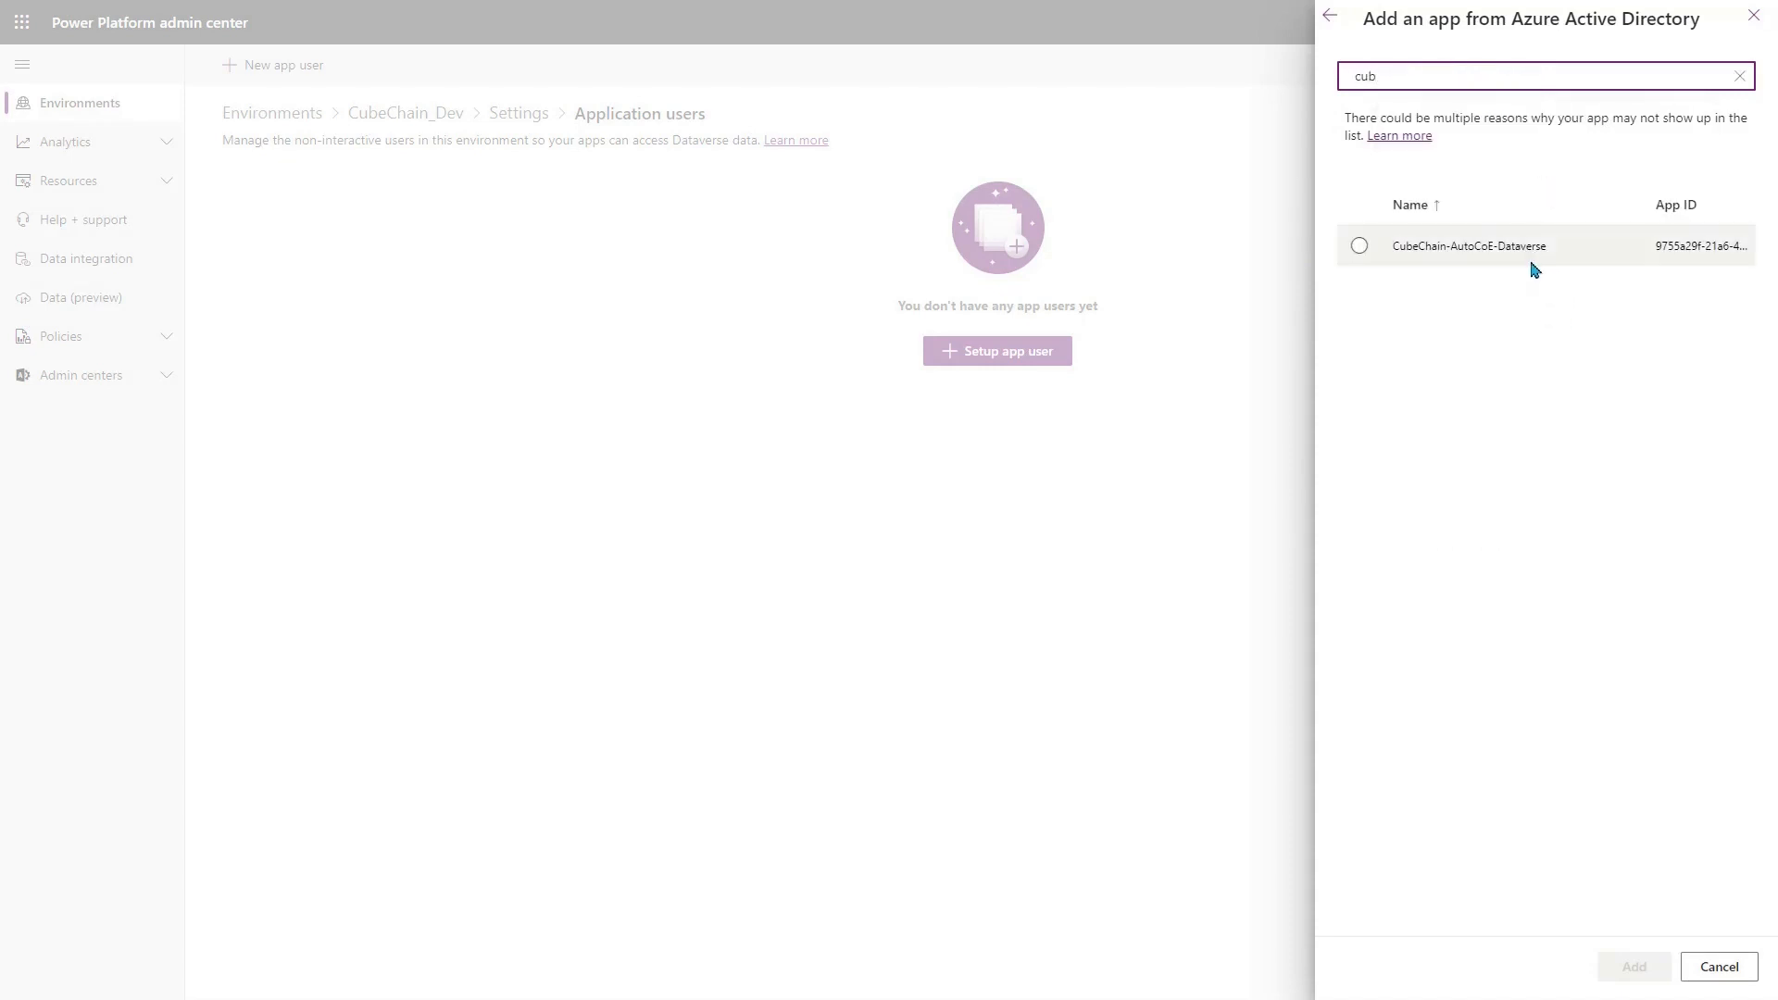
left_click(1362, 247)
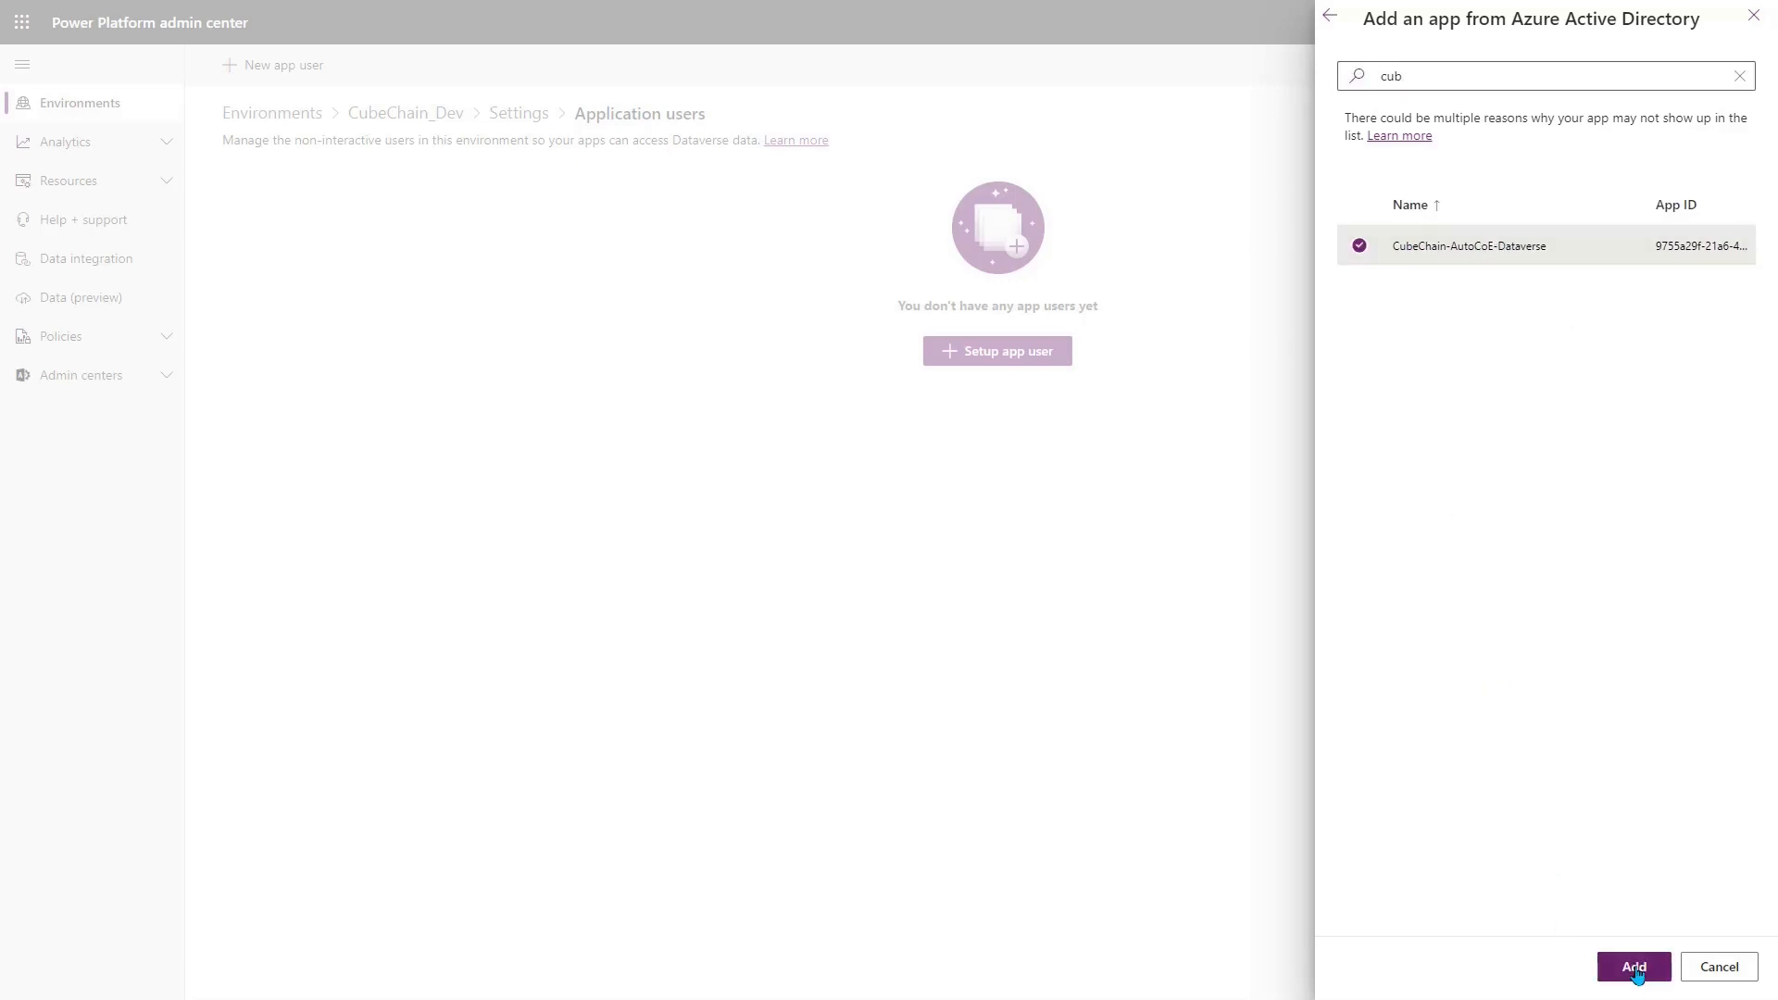
left_click(1635, 966)
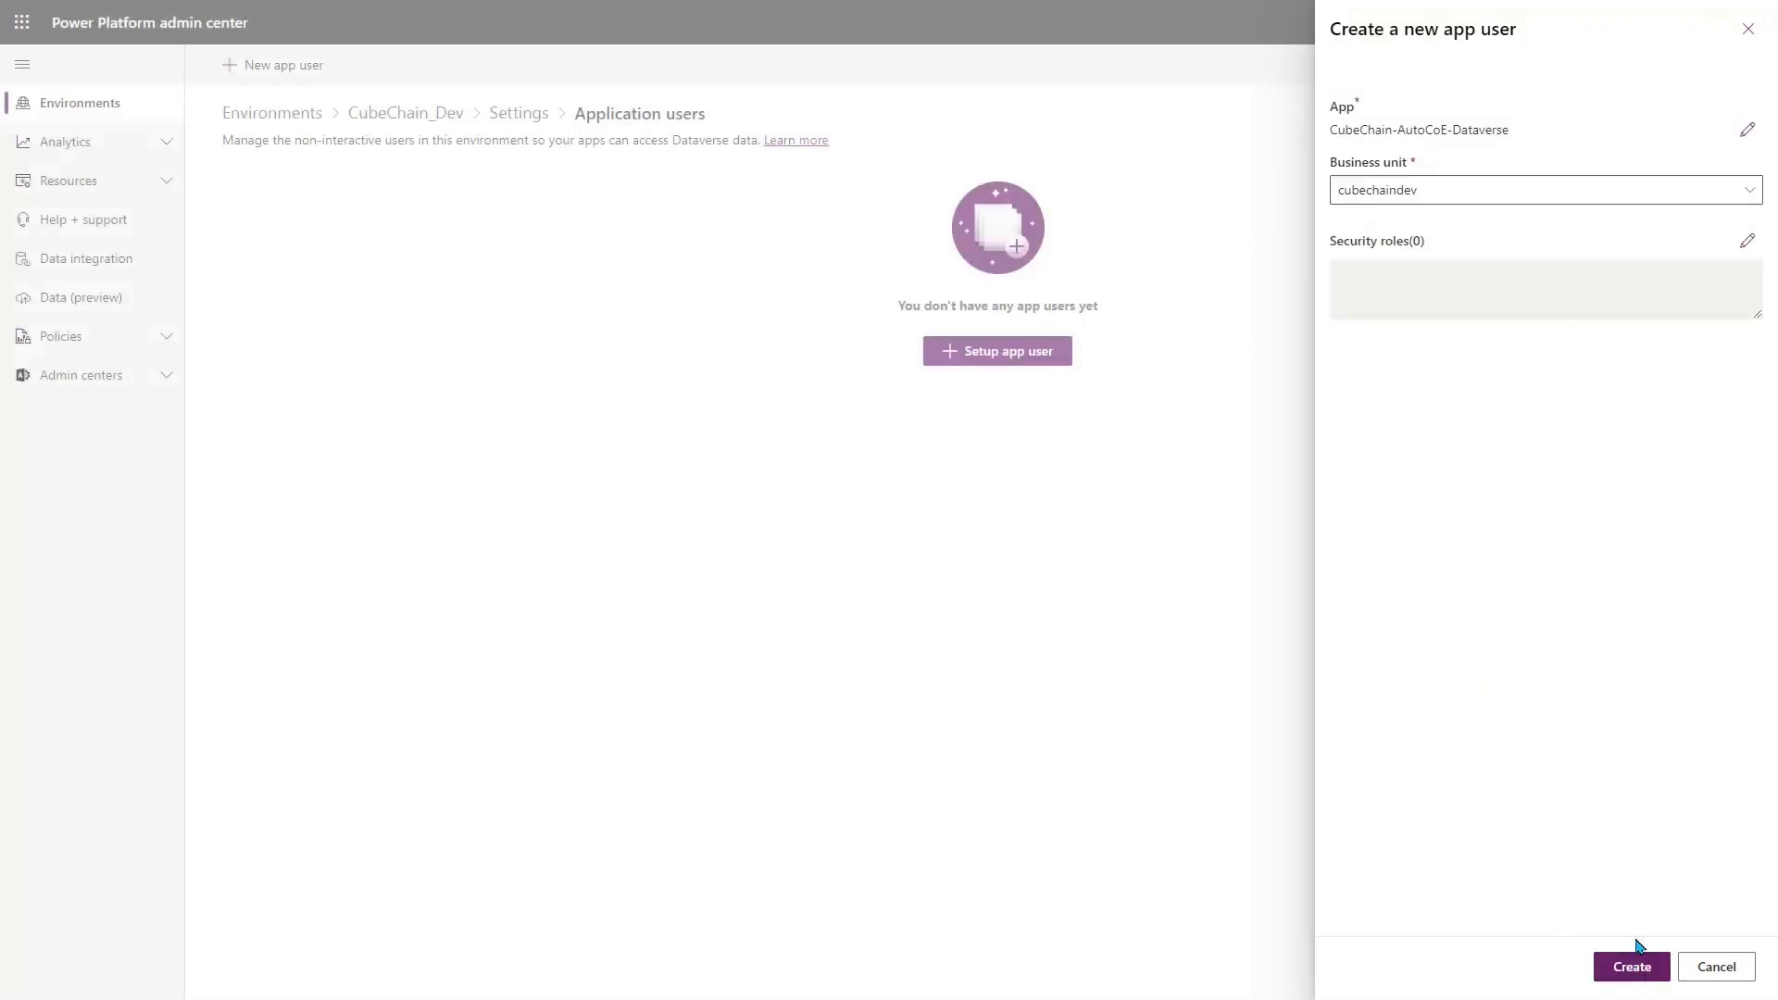
- Assign the System Administrator security role to the new app user and create it
left_click(1752, 246)
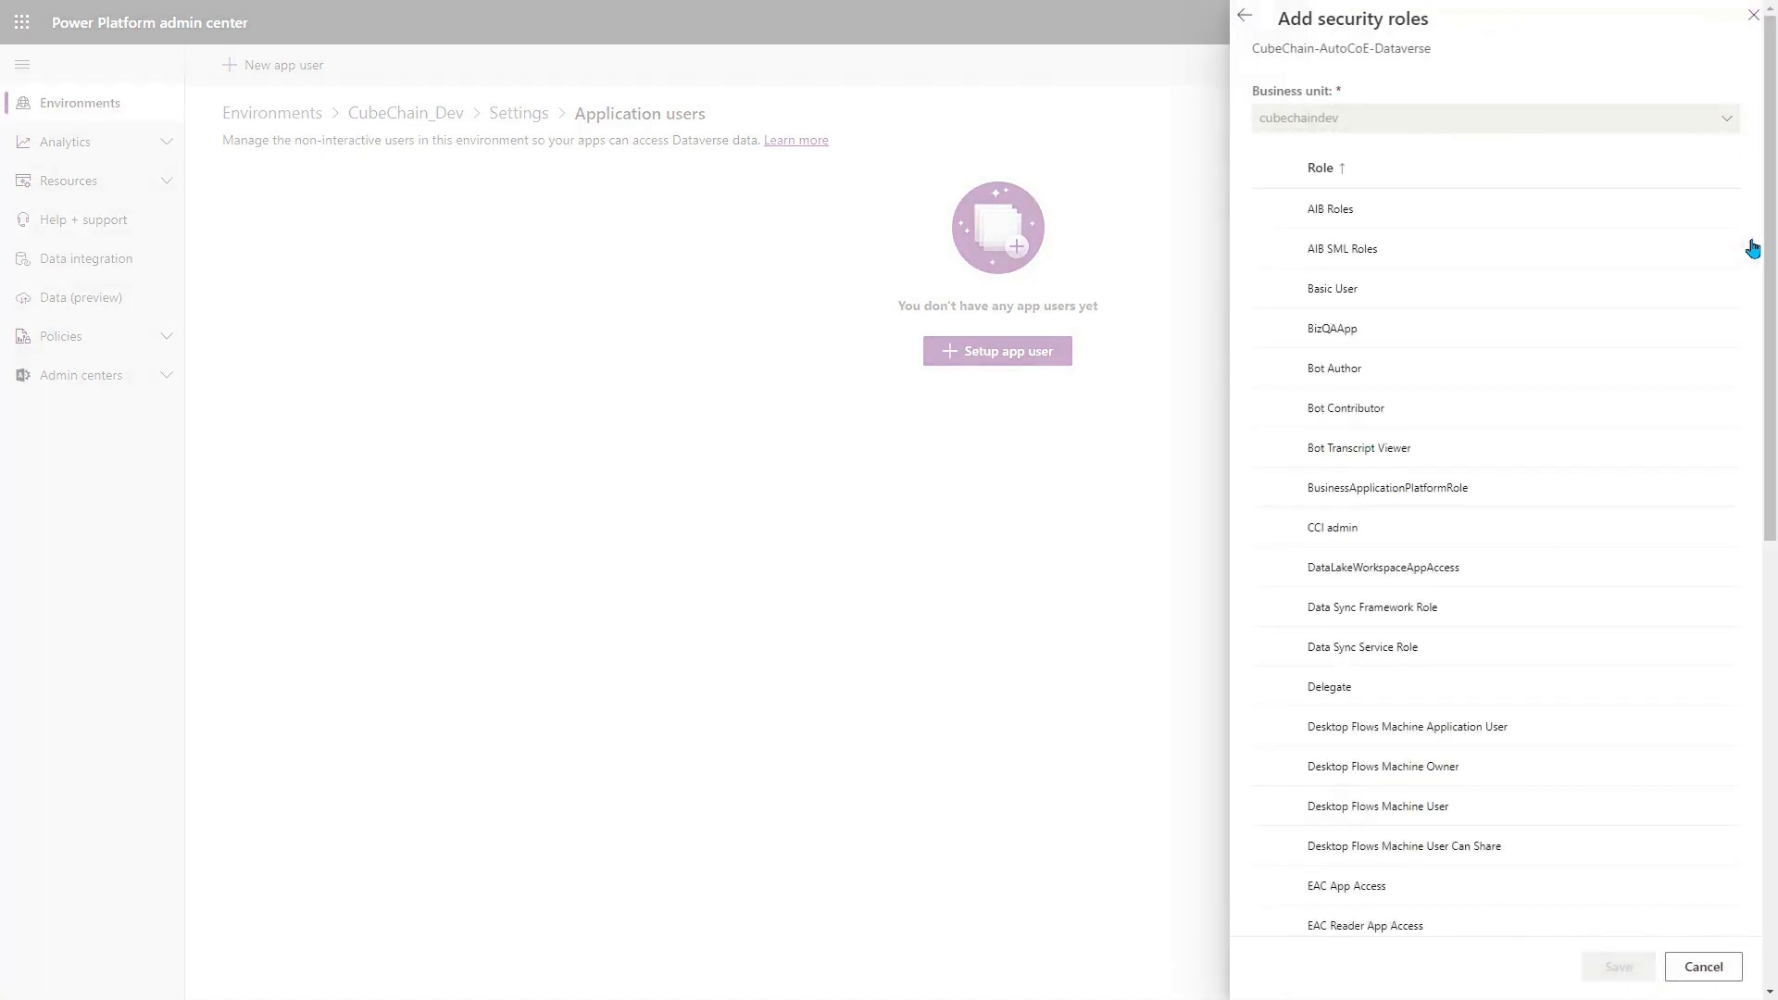
scroll(1564, 556, "down", 10)
left_click(1564, 852)
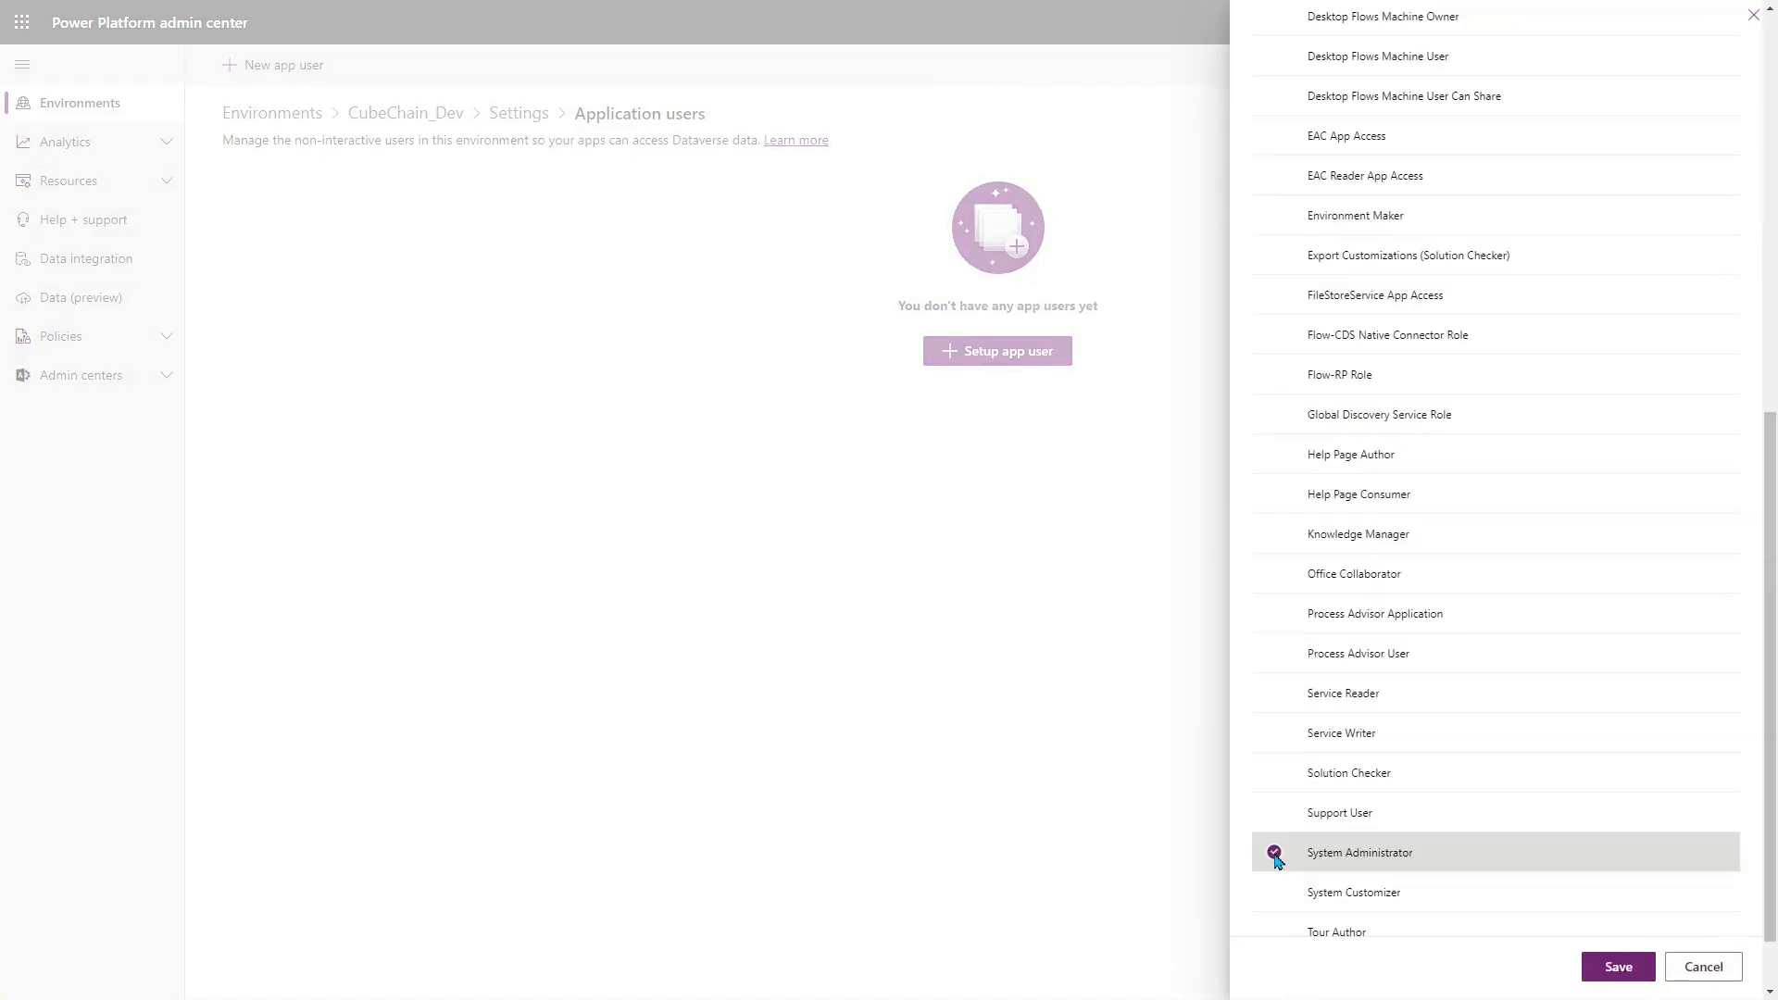
left_click(1619, 967)
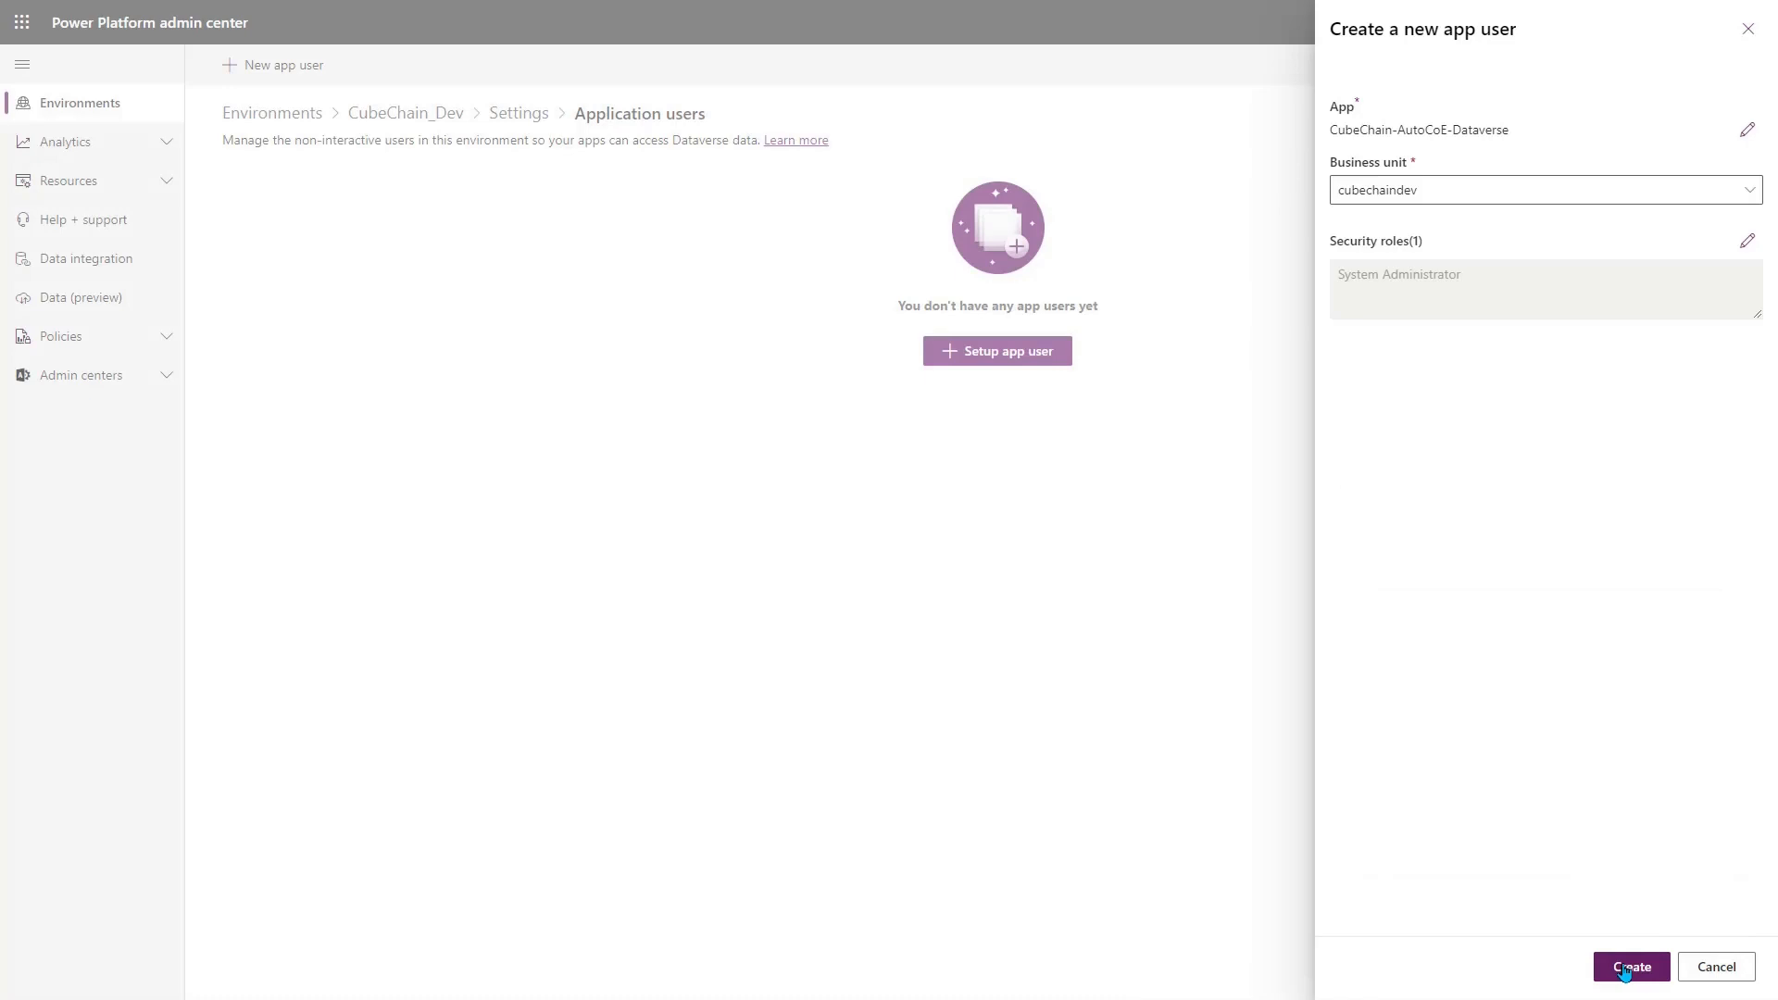
left_click(1633, 967)
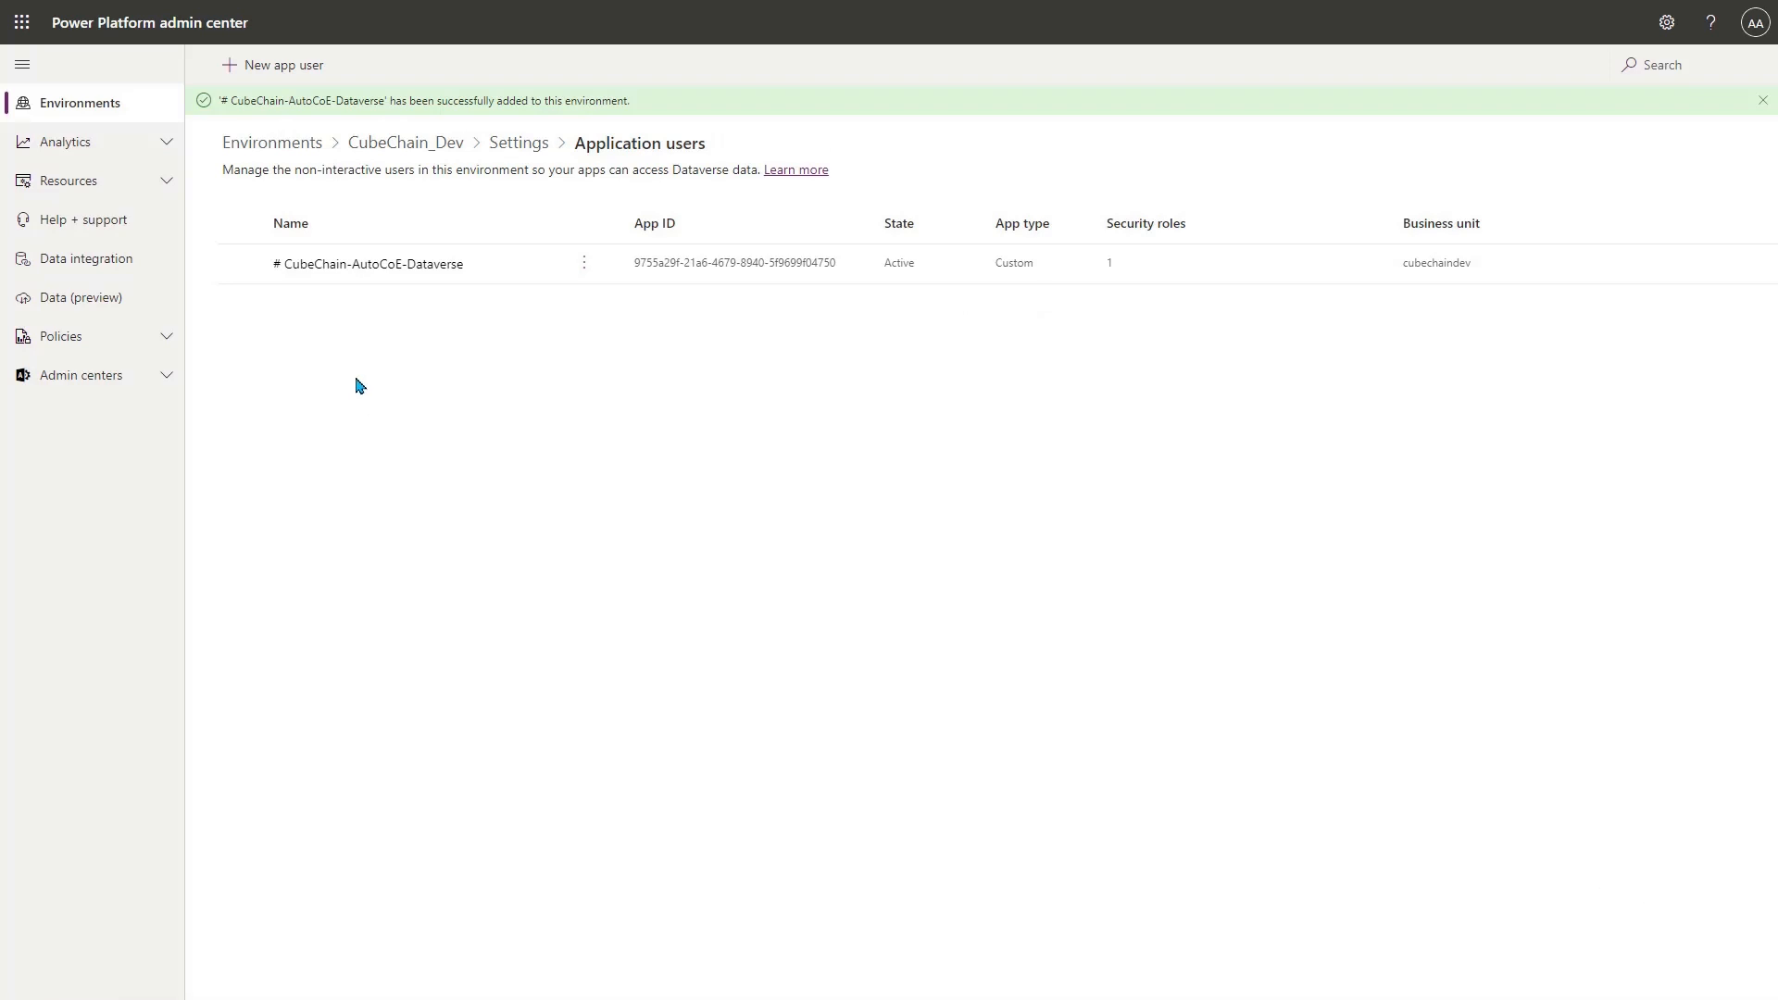
- Return to the environments list, and switch to Power Automate to open the solutions of the CubeChain_Dev environment
left_click(107, 104)
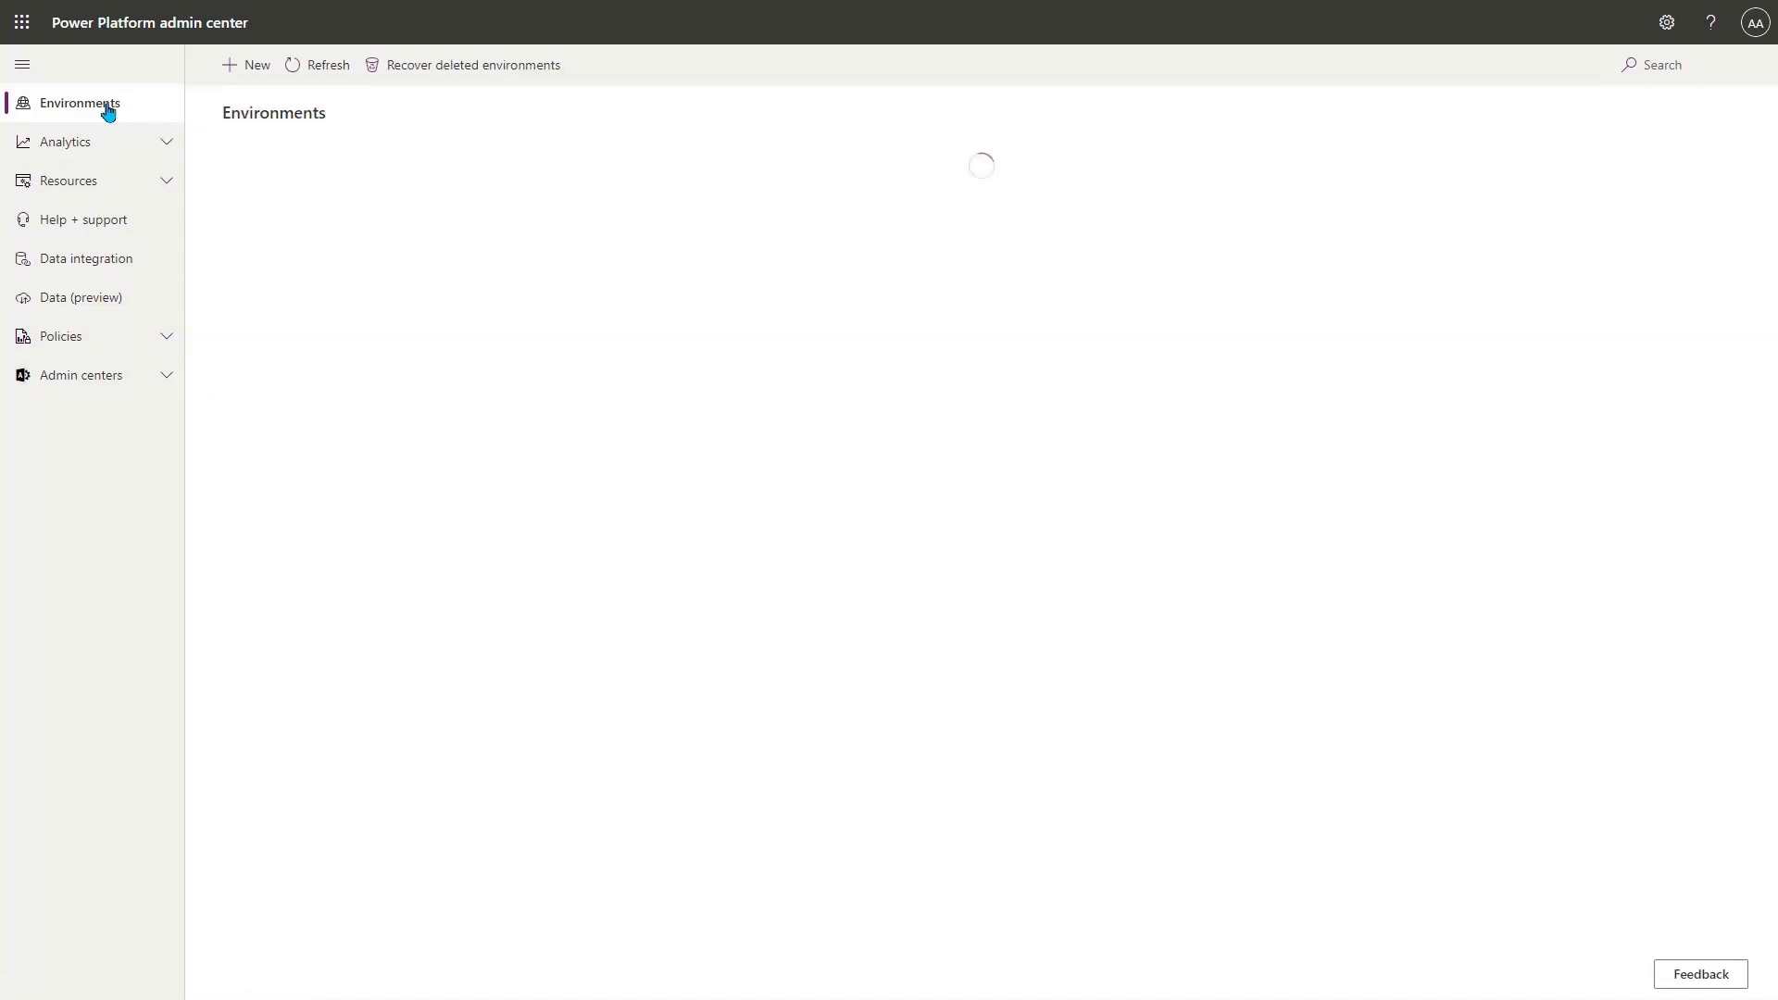
left_click(356, 572)
left_click(304, 120)
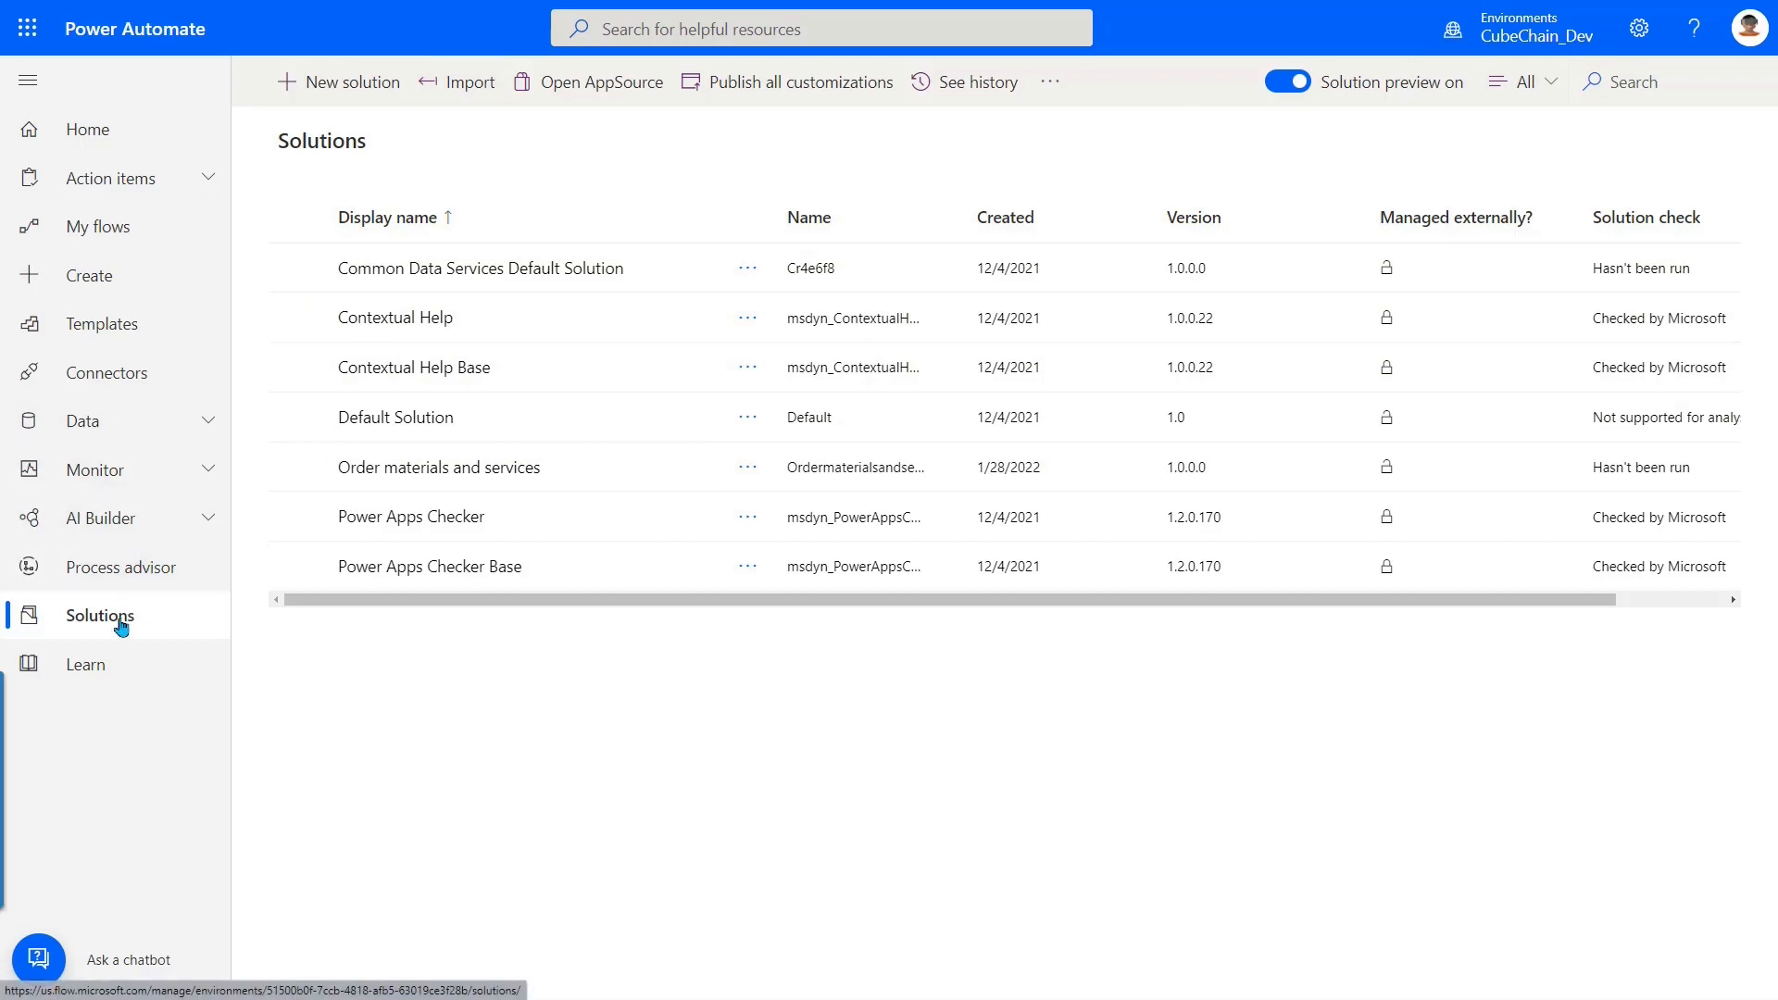
- Start importing the solution file AutomationCoESatellite_0_0_1_1_managed.zip and proceed past its details to the connections
left_click(457, 85)
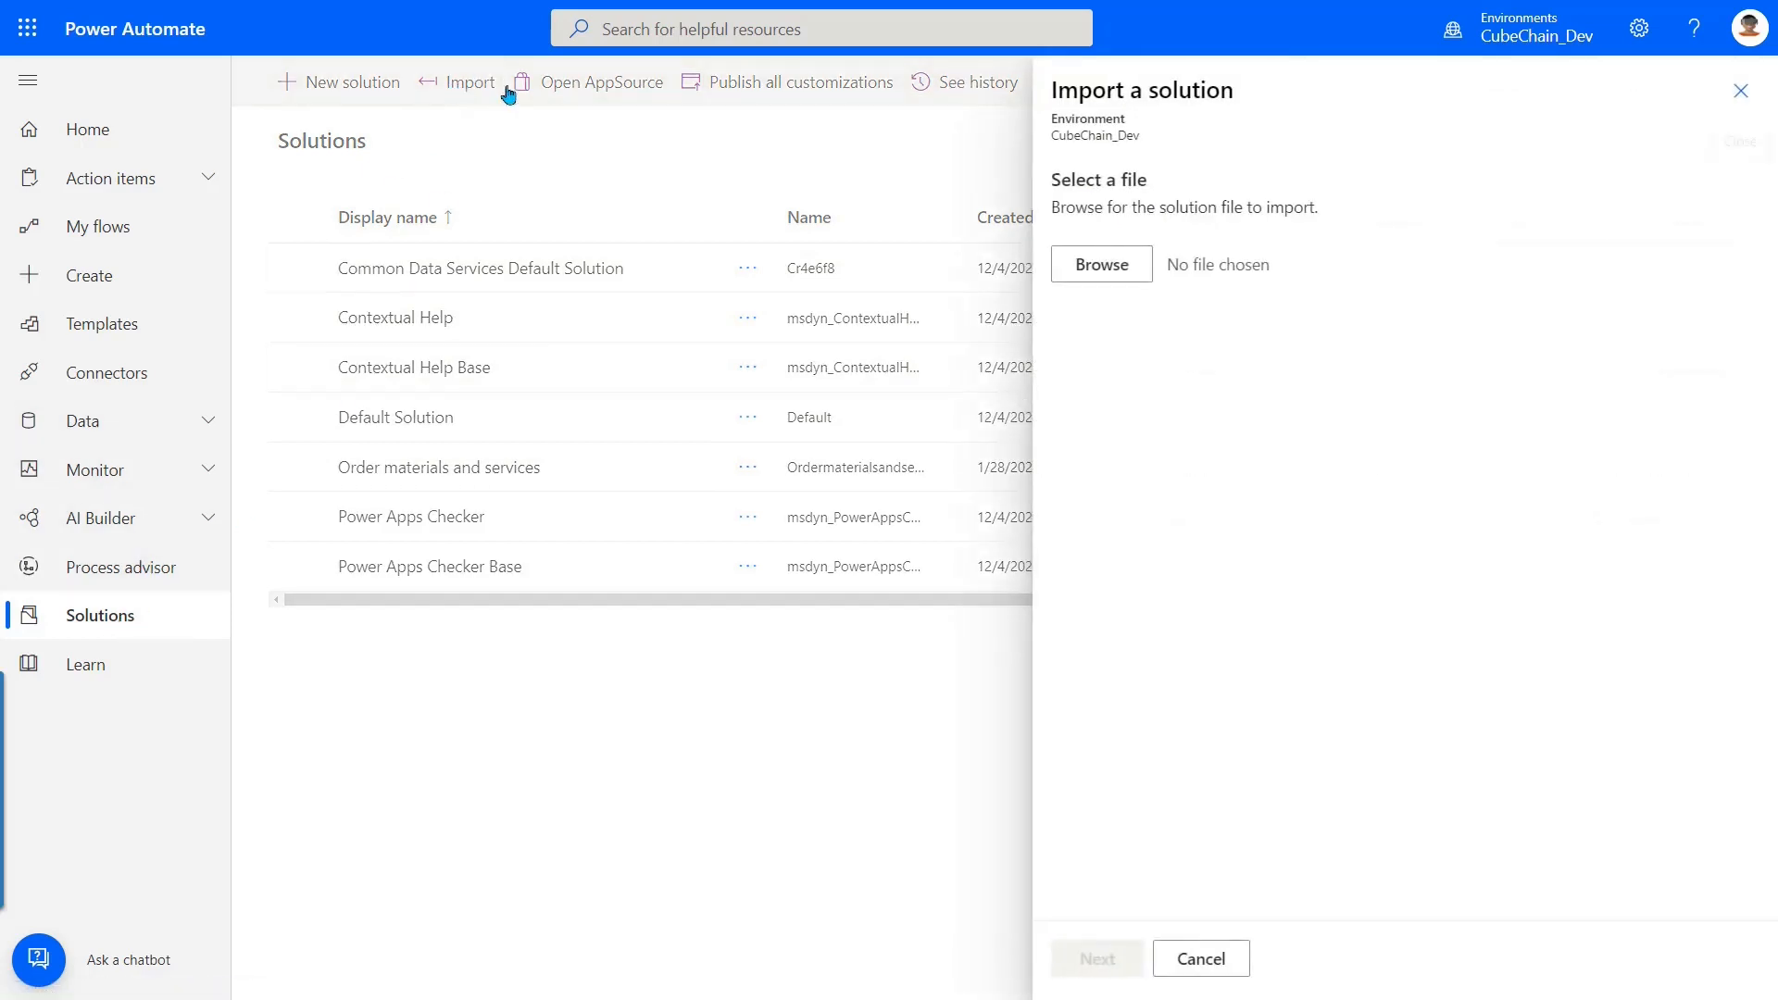
left_click(1105, 280)
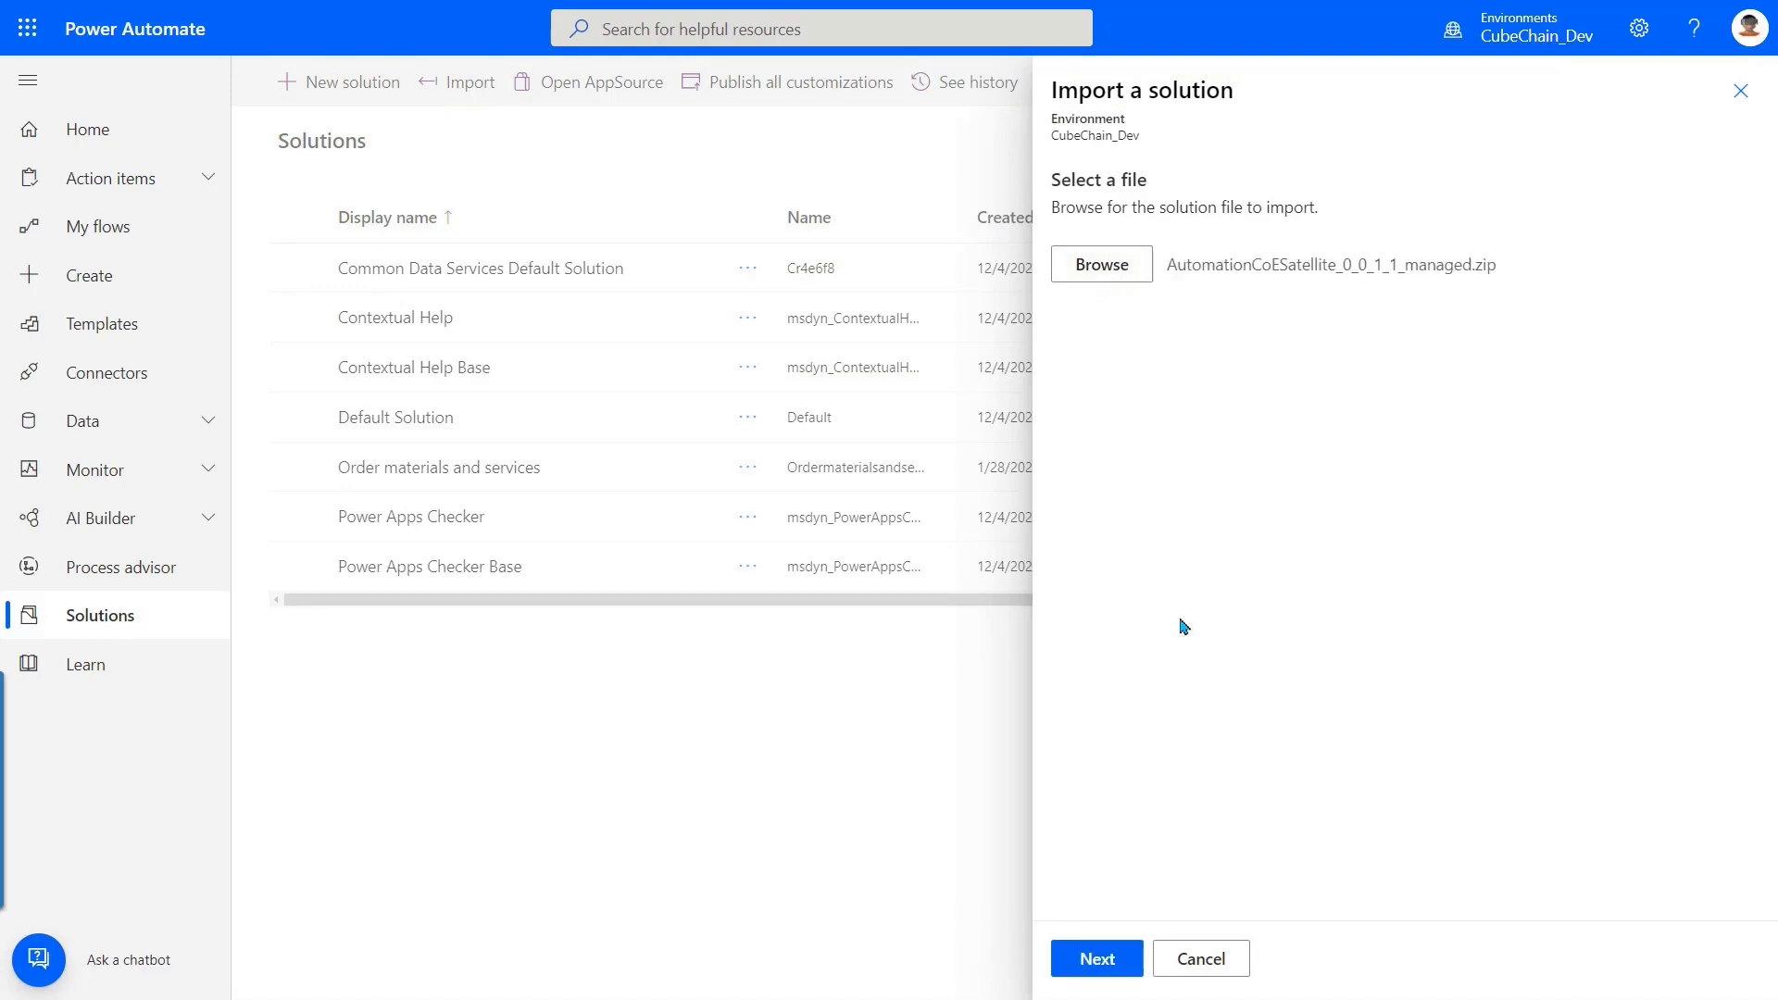
left_click(1108, 973)
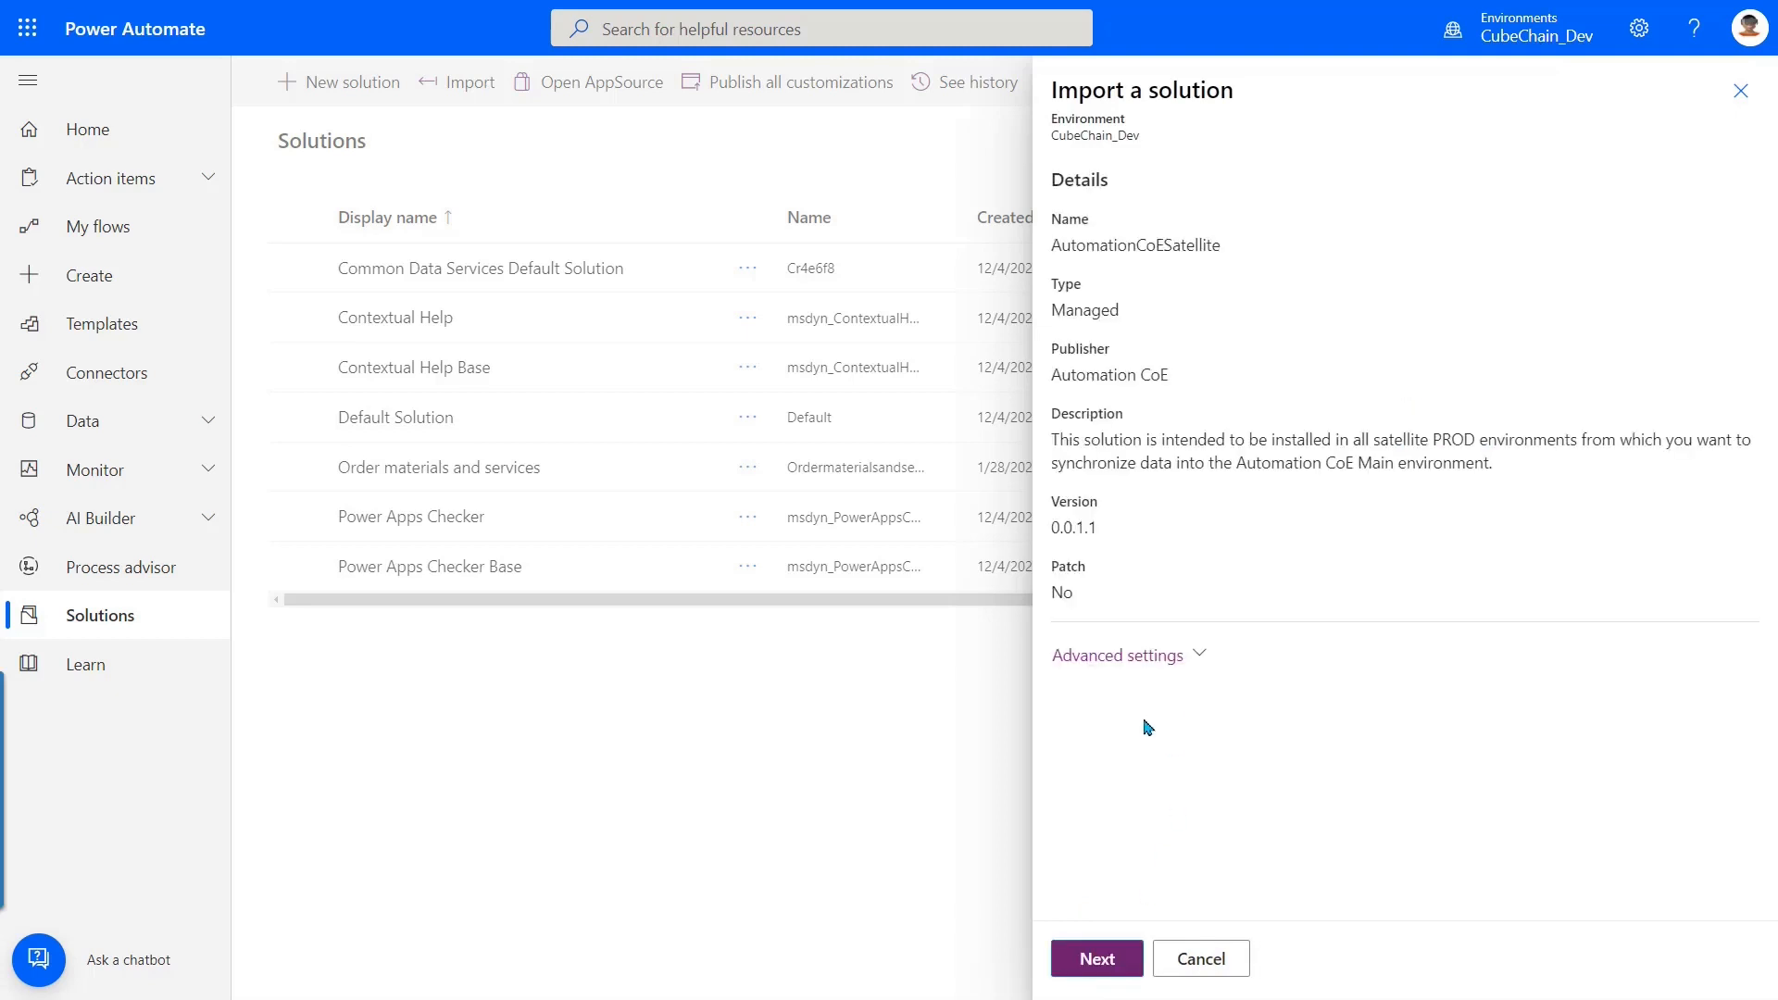
left_click(1098, 961)
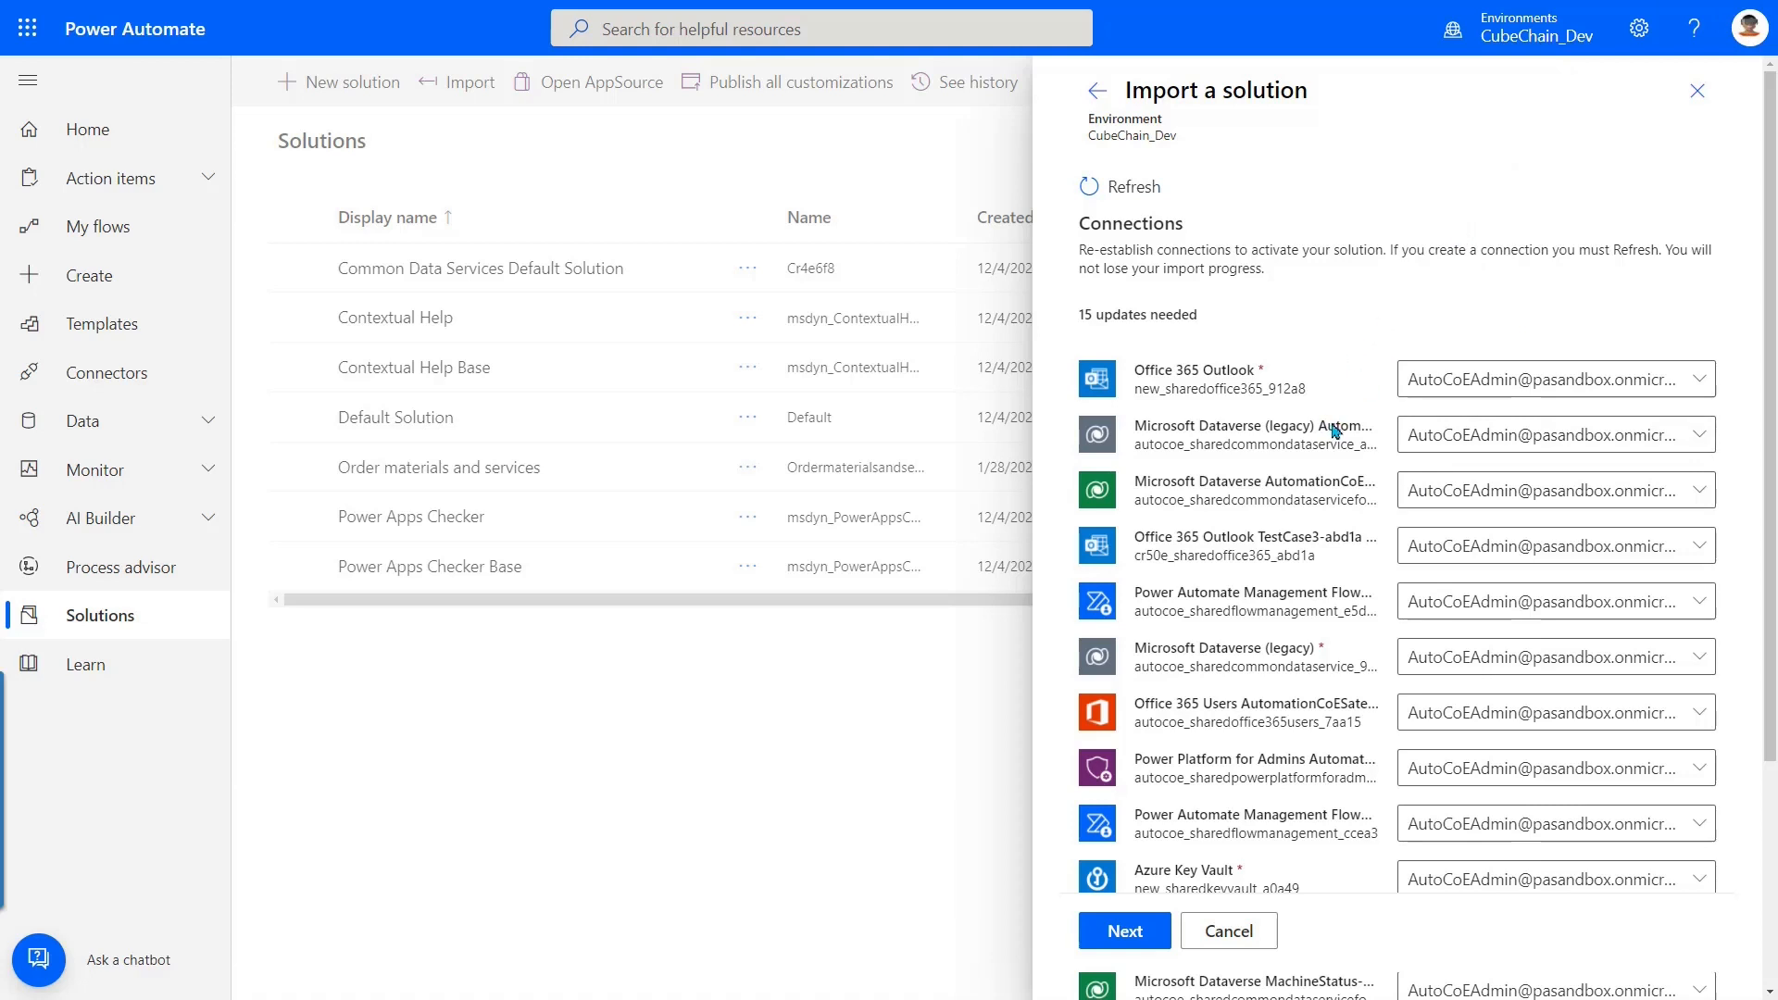
- Review the connections selected for every connection reference in the solution import
scroll(1376, 500, "down", 3)
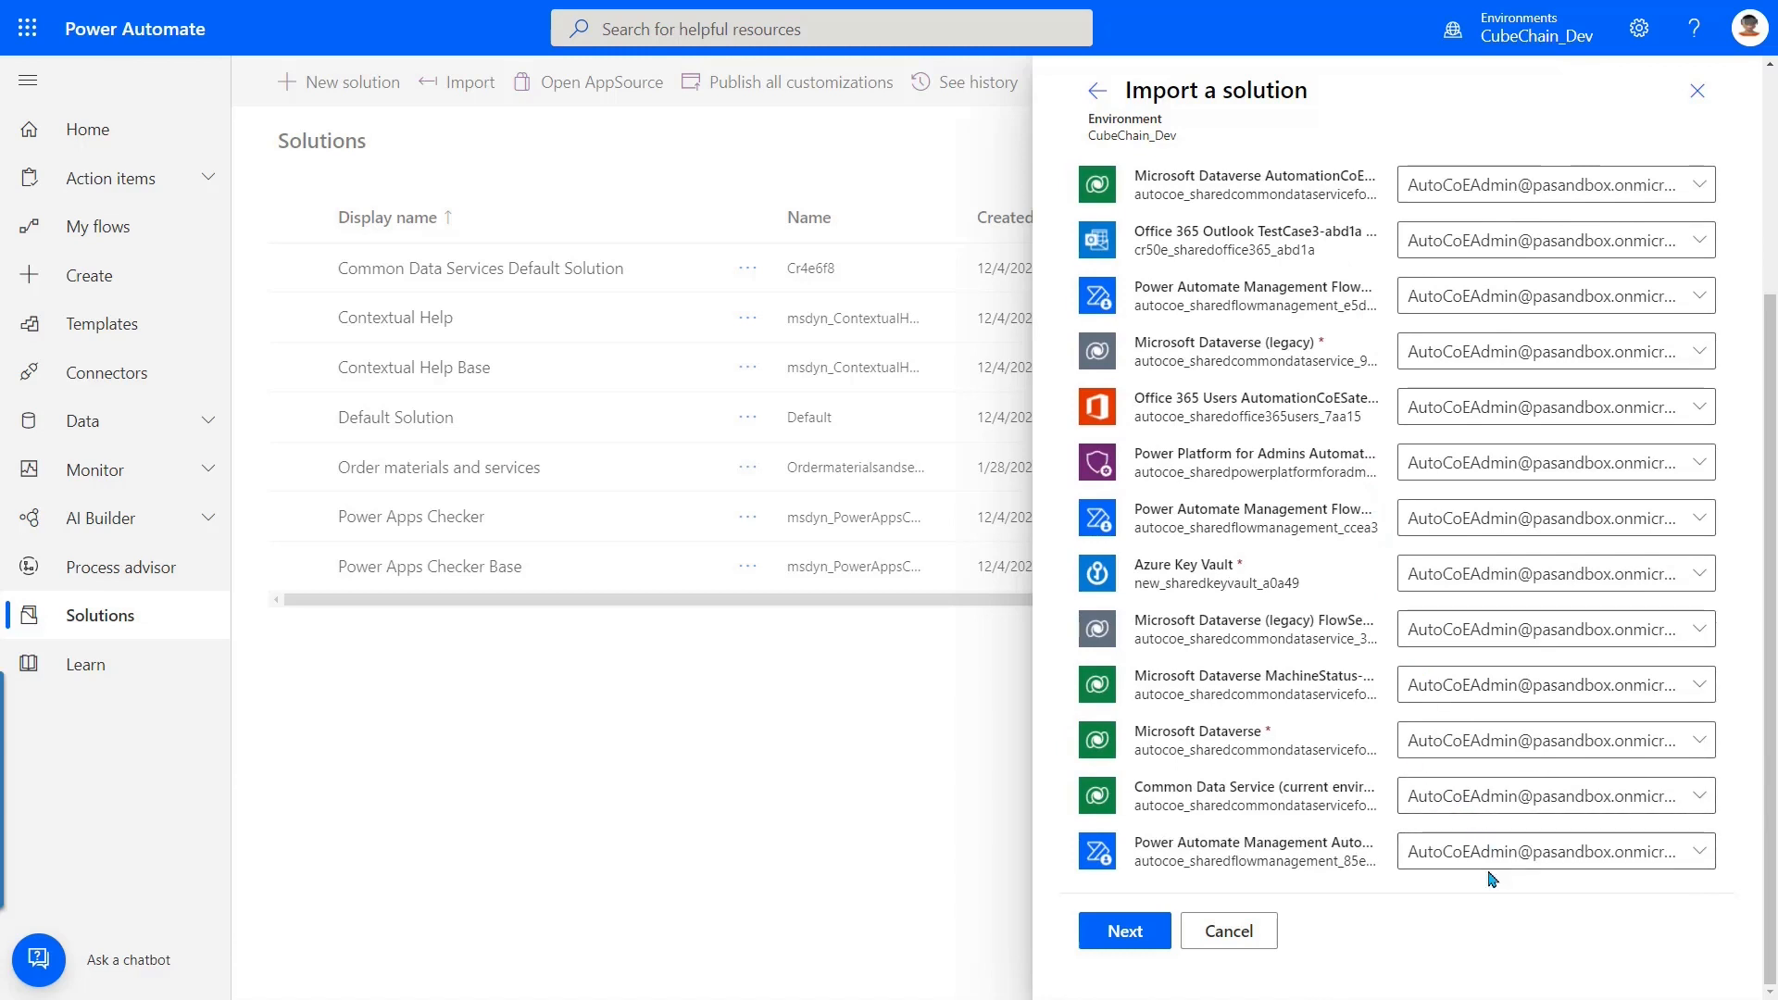
scroll(1482, 805, "up", 3)
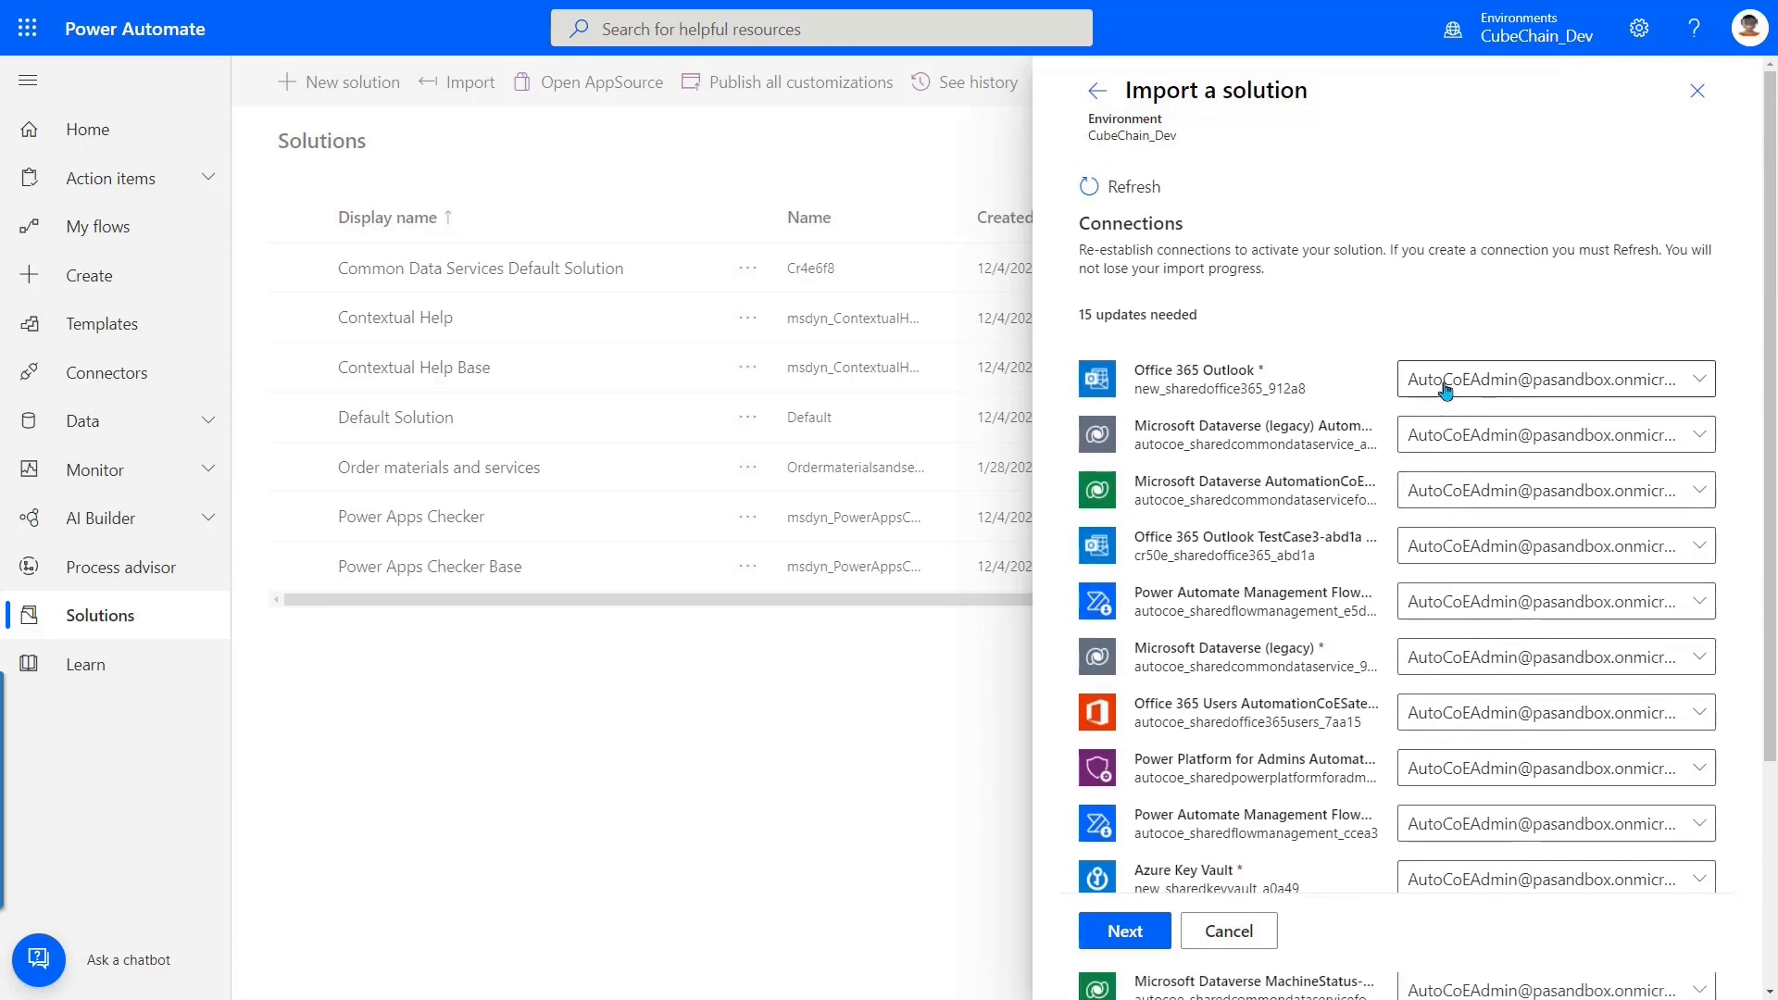
scroll(1359, 581, "down", 3)
scroll(1278, 445, "up", 3)
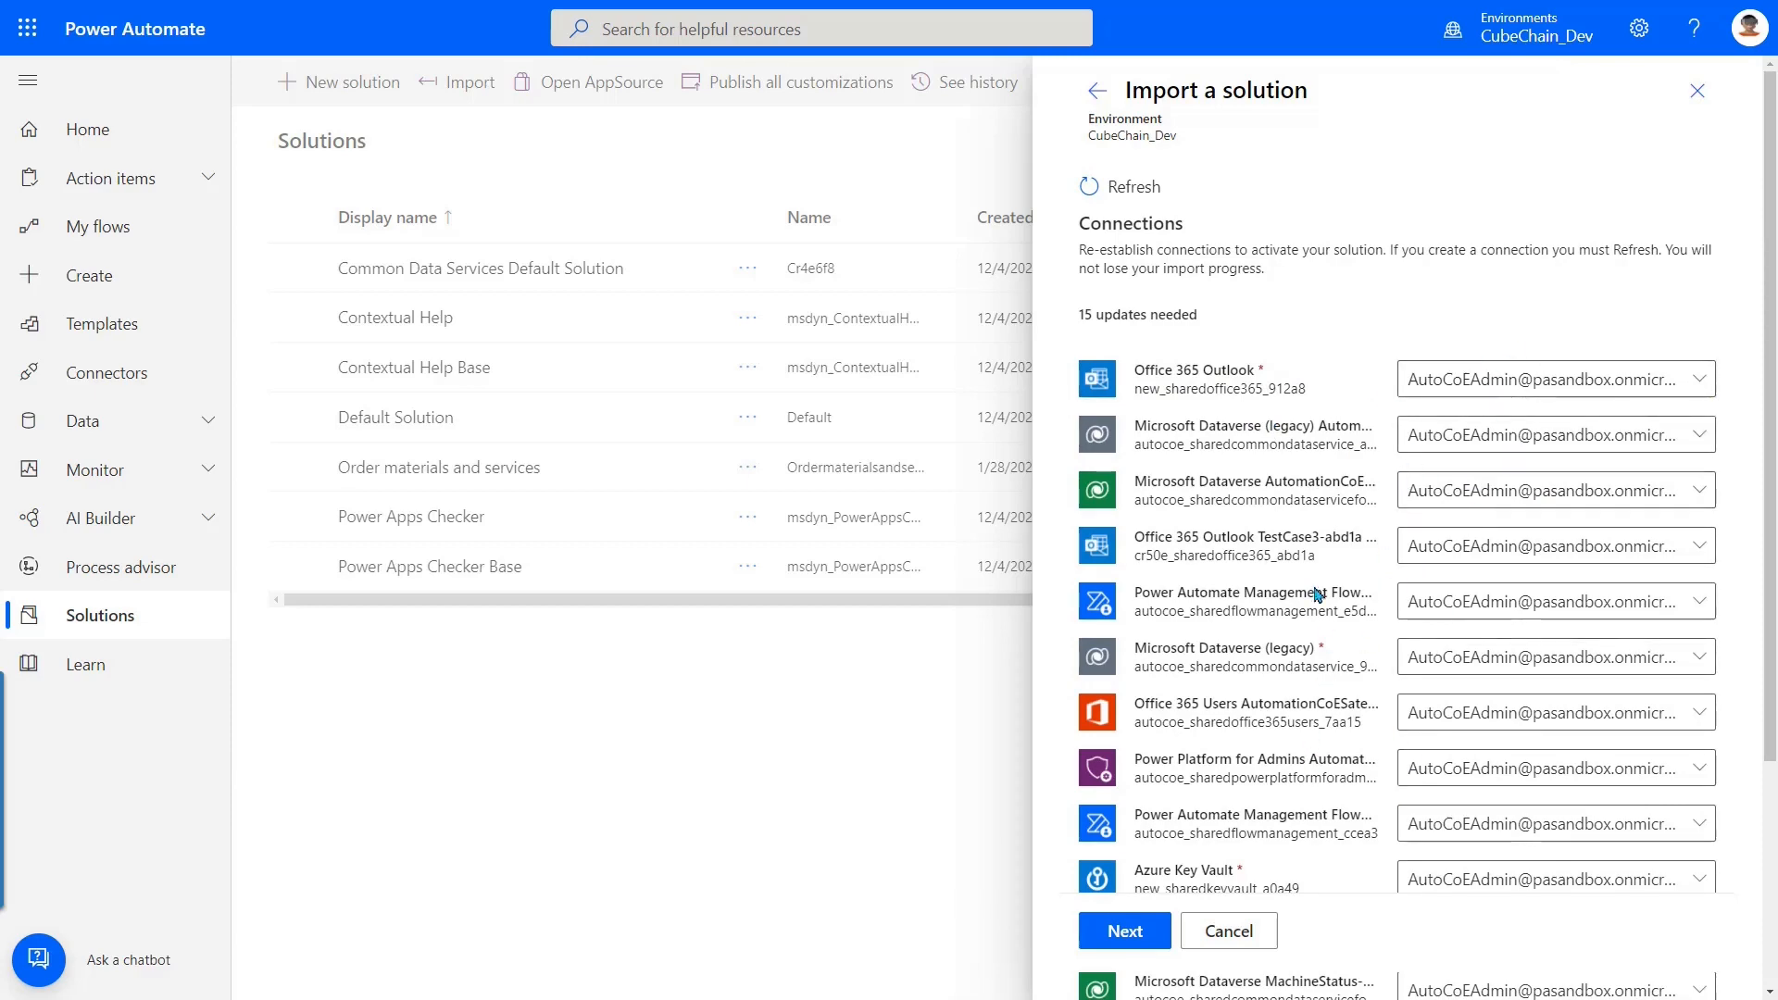
scroll(1323, 621, "down", 3)
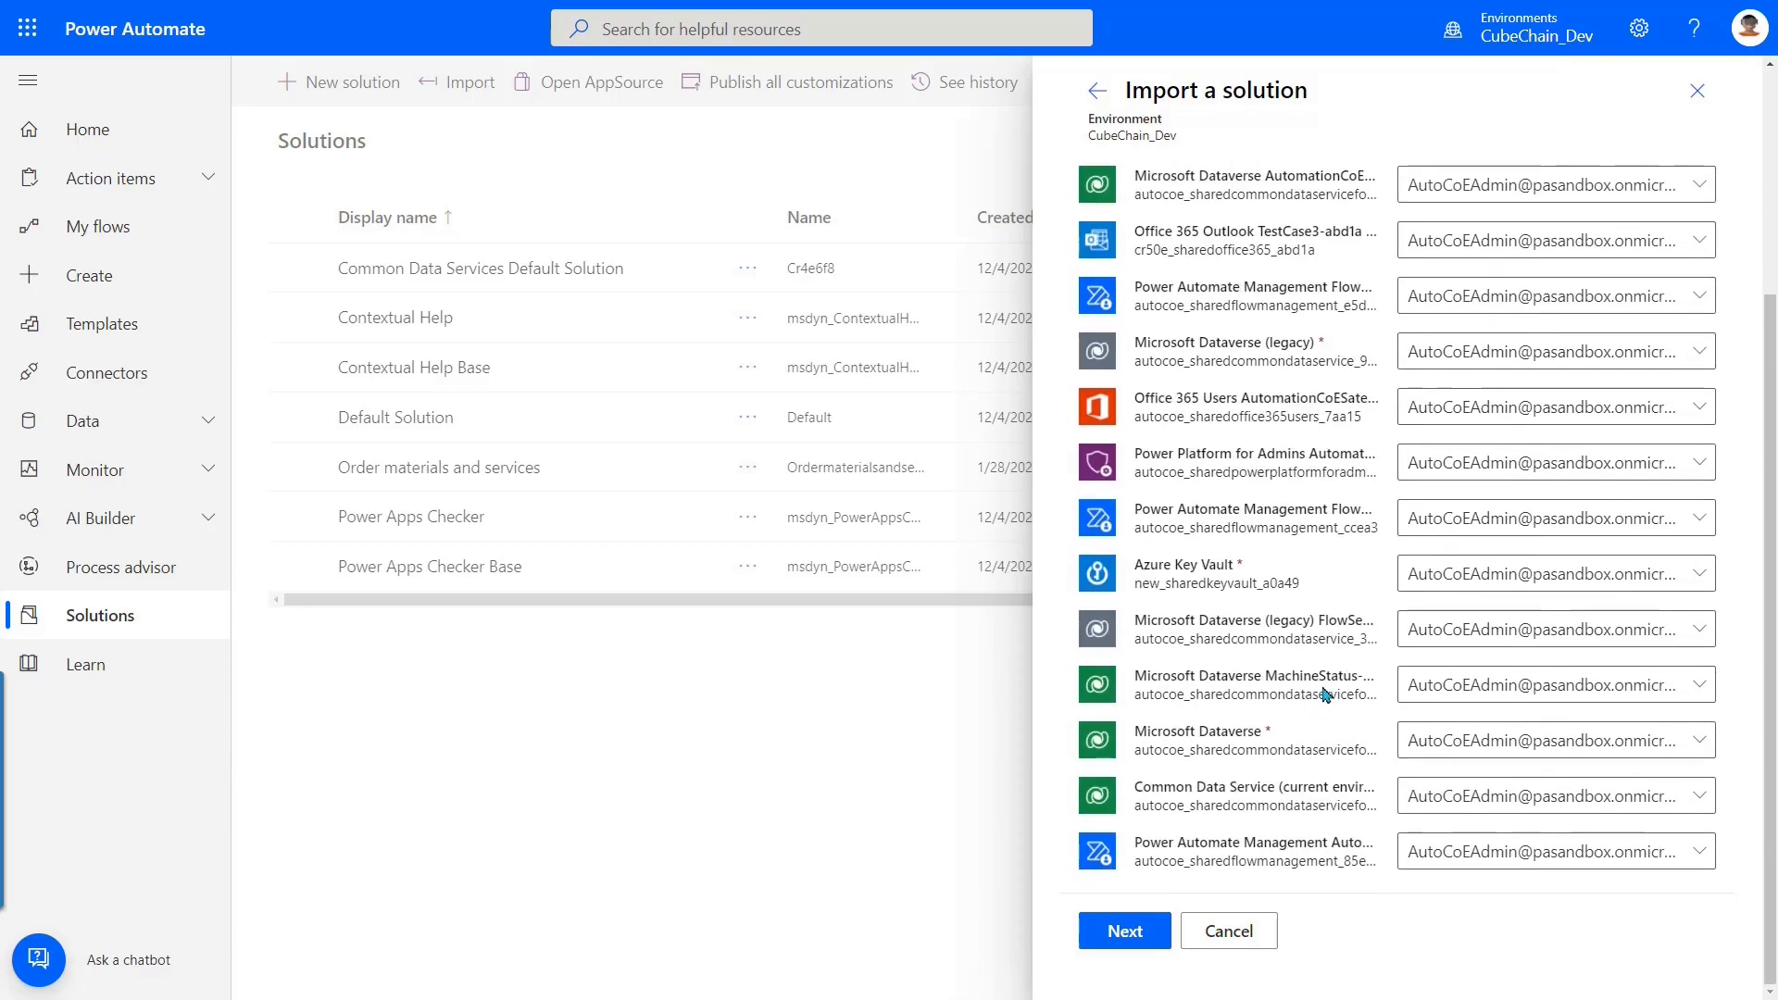
scroll(1327, 589, "up", 3)
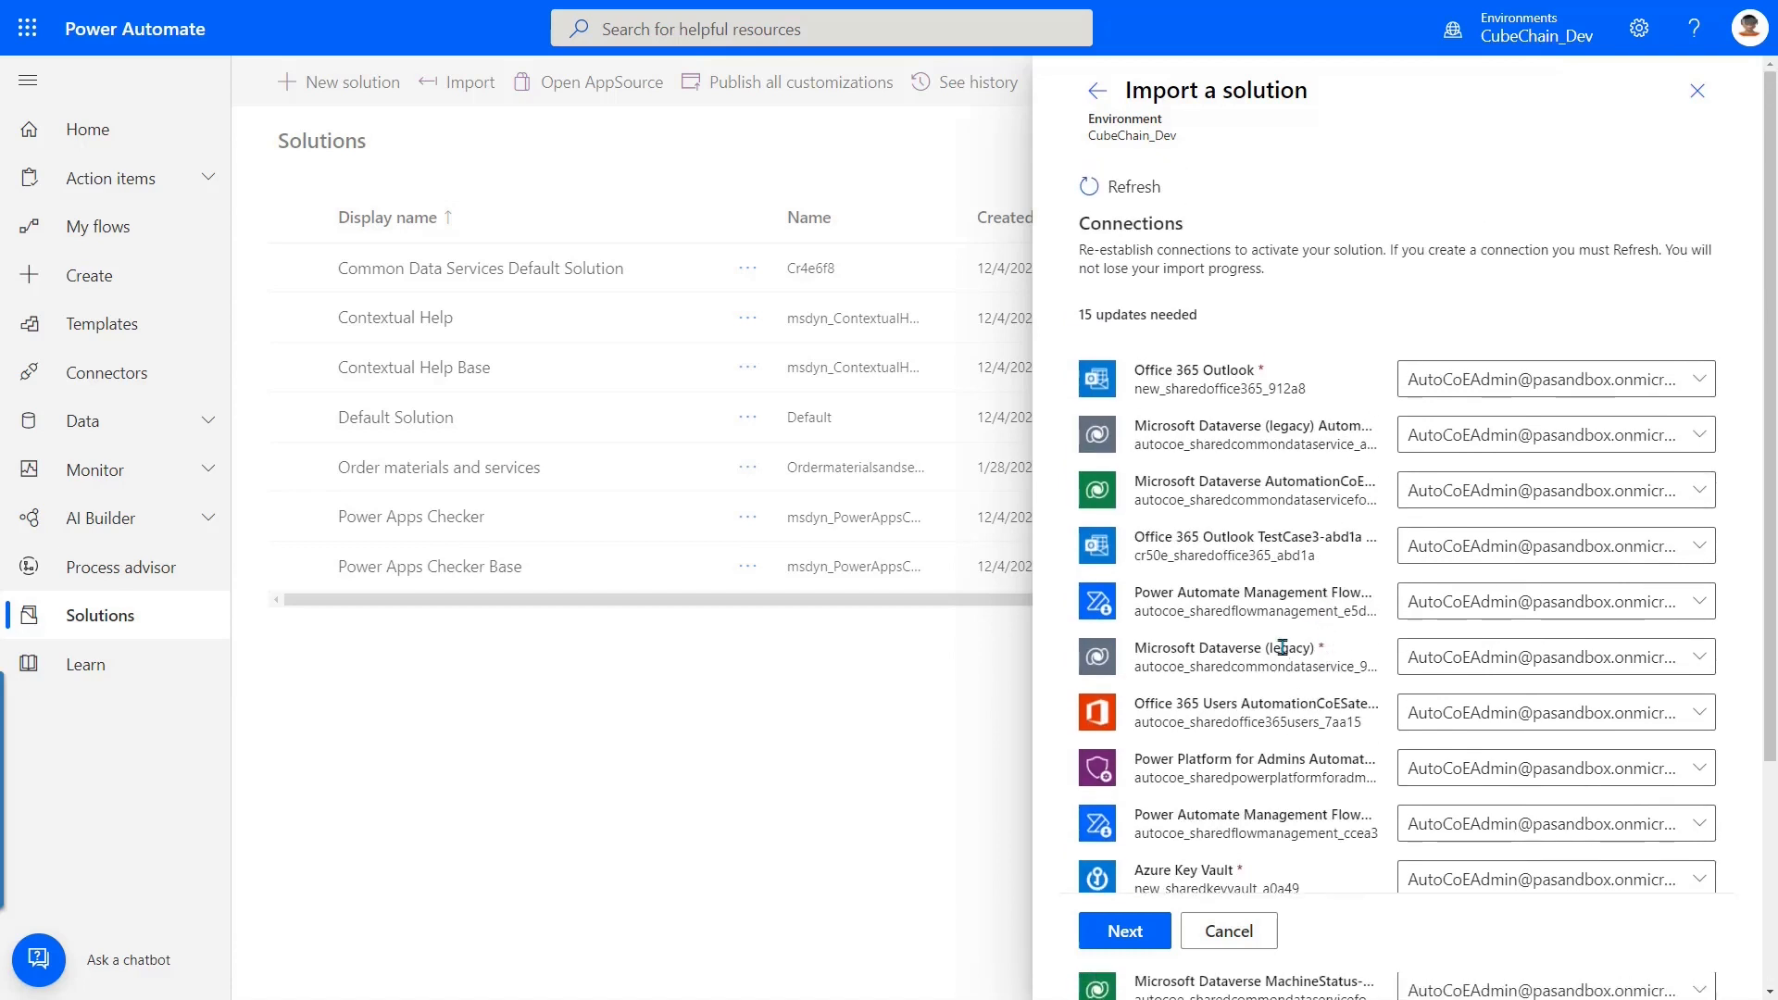
scroll(1287, 653, "down", 3)
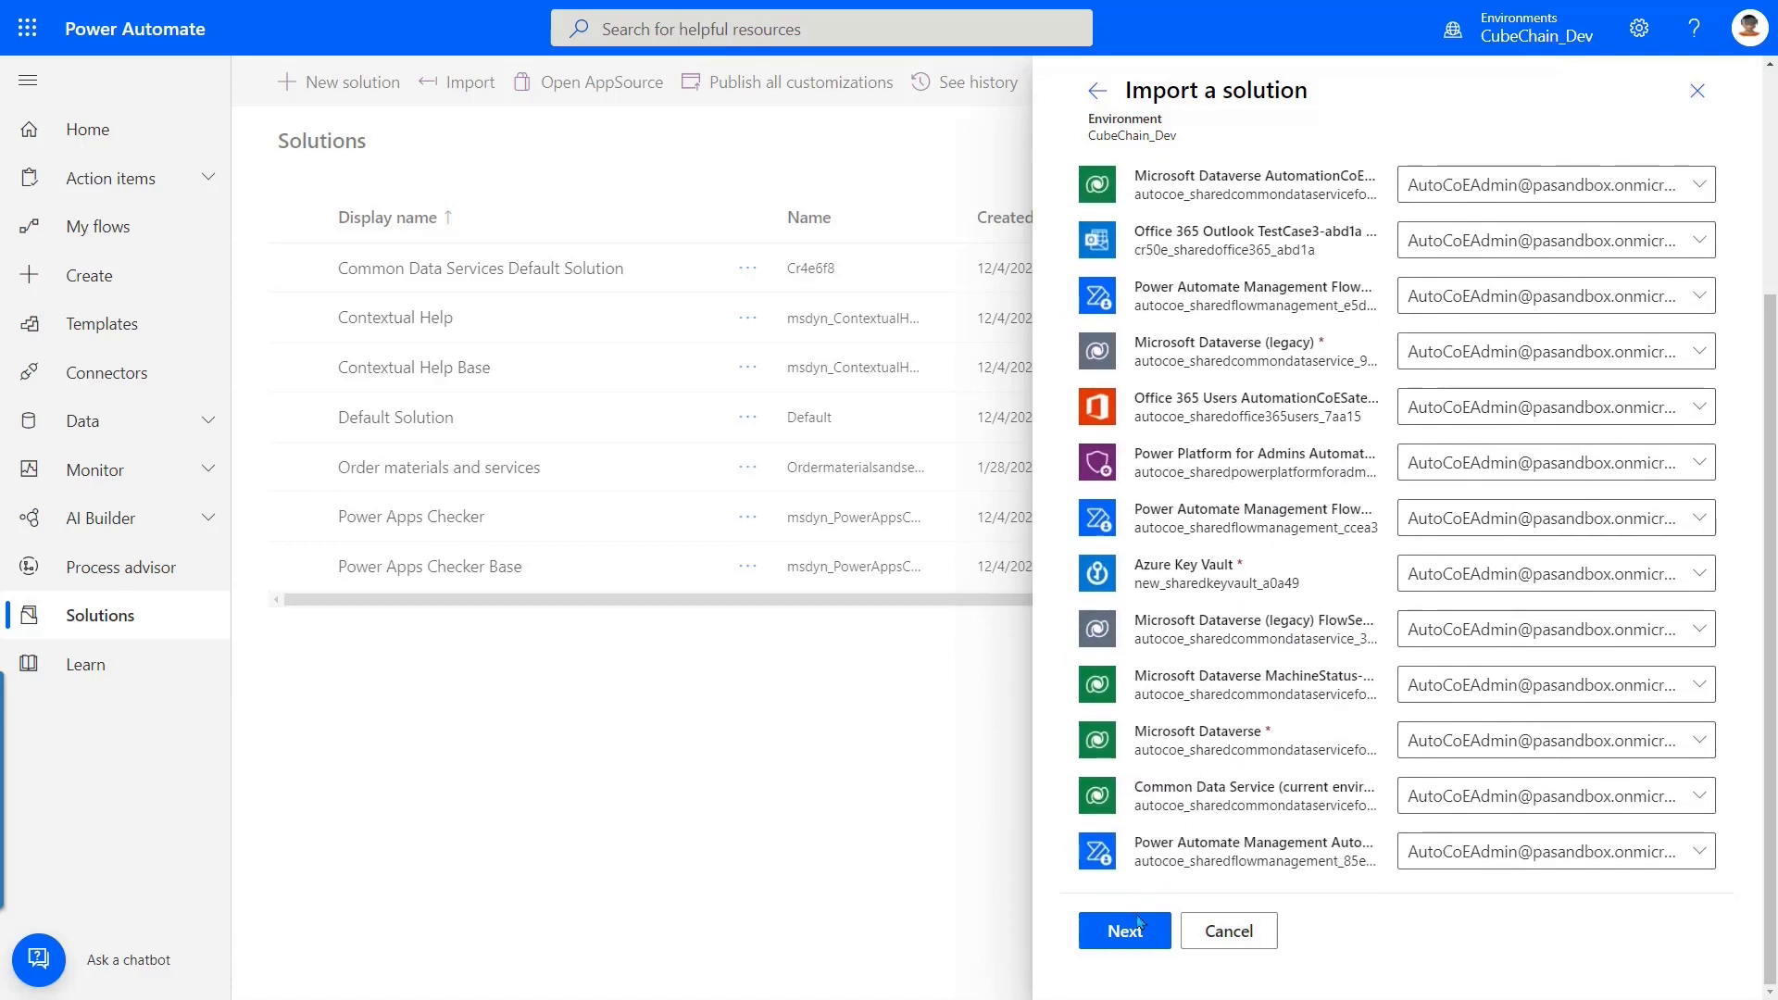